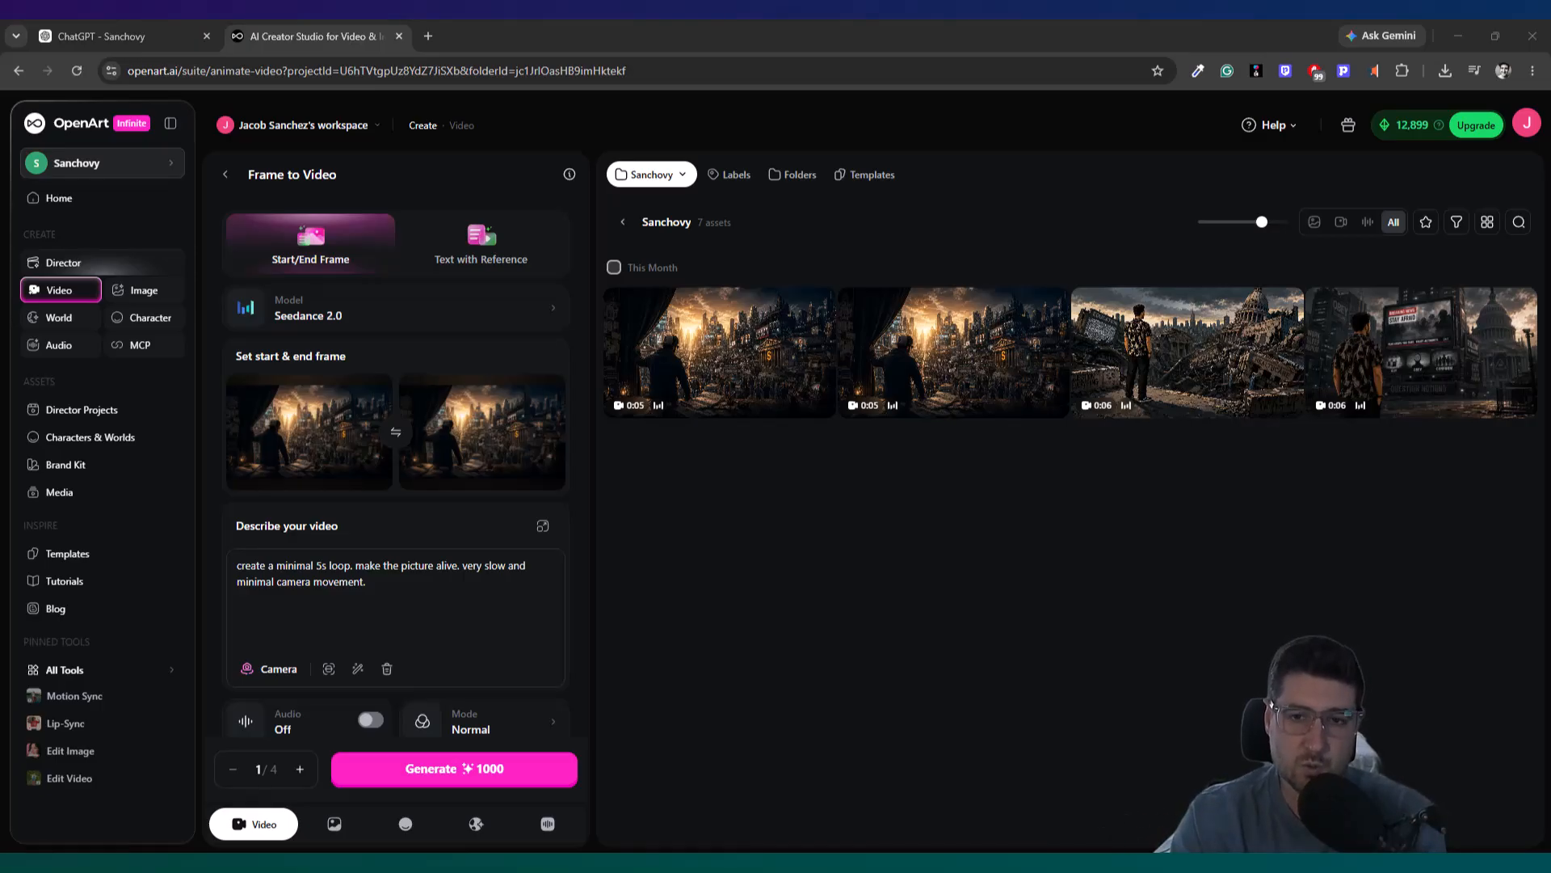
- Play back the existing 5-second city loop video of the man at the curtain
left_click(710, 400)
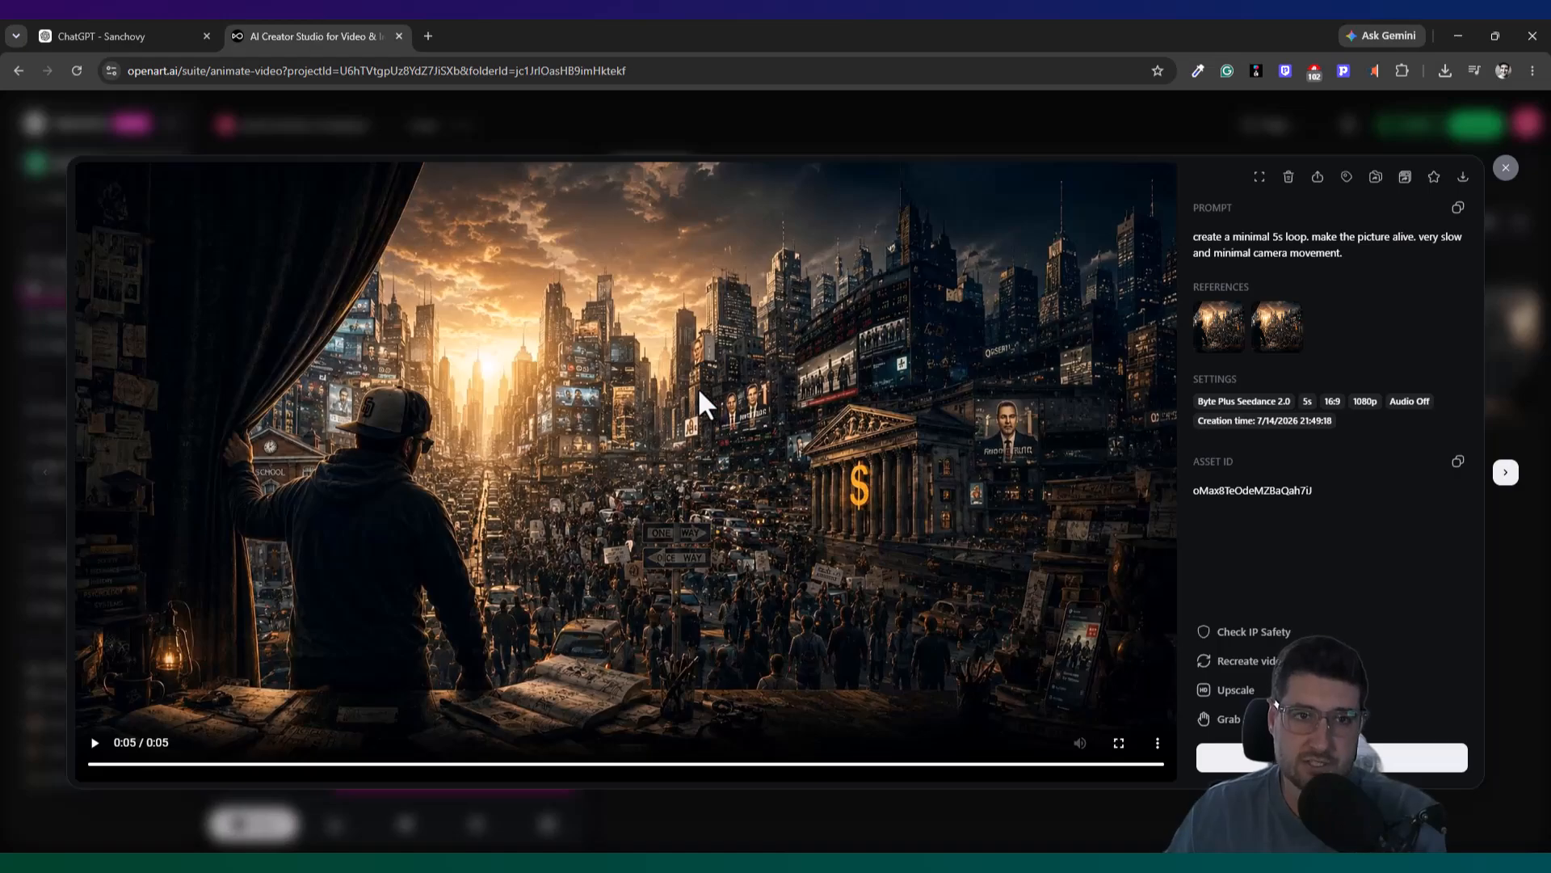
left_click(1506, 168)
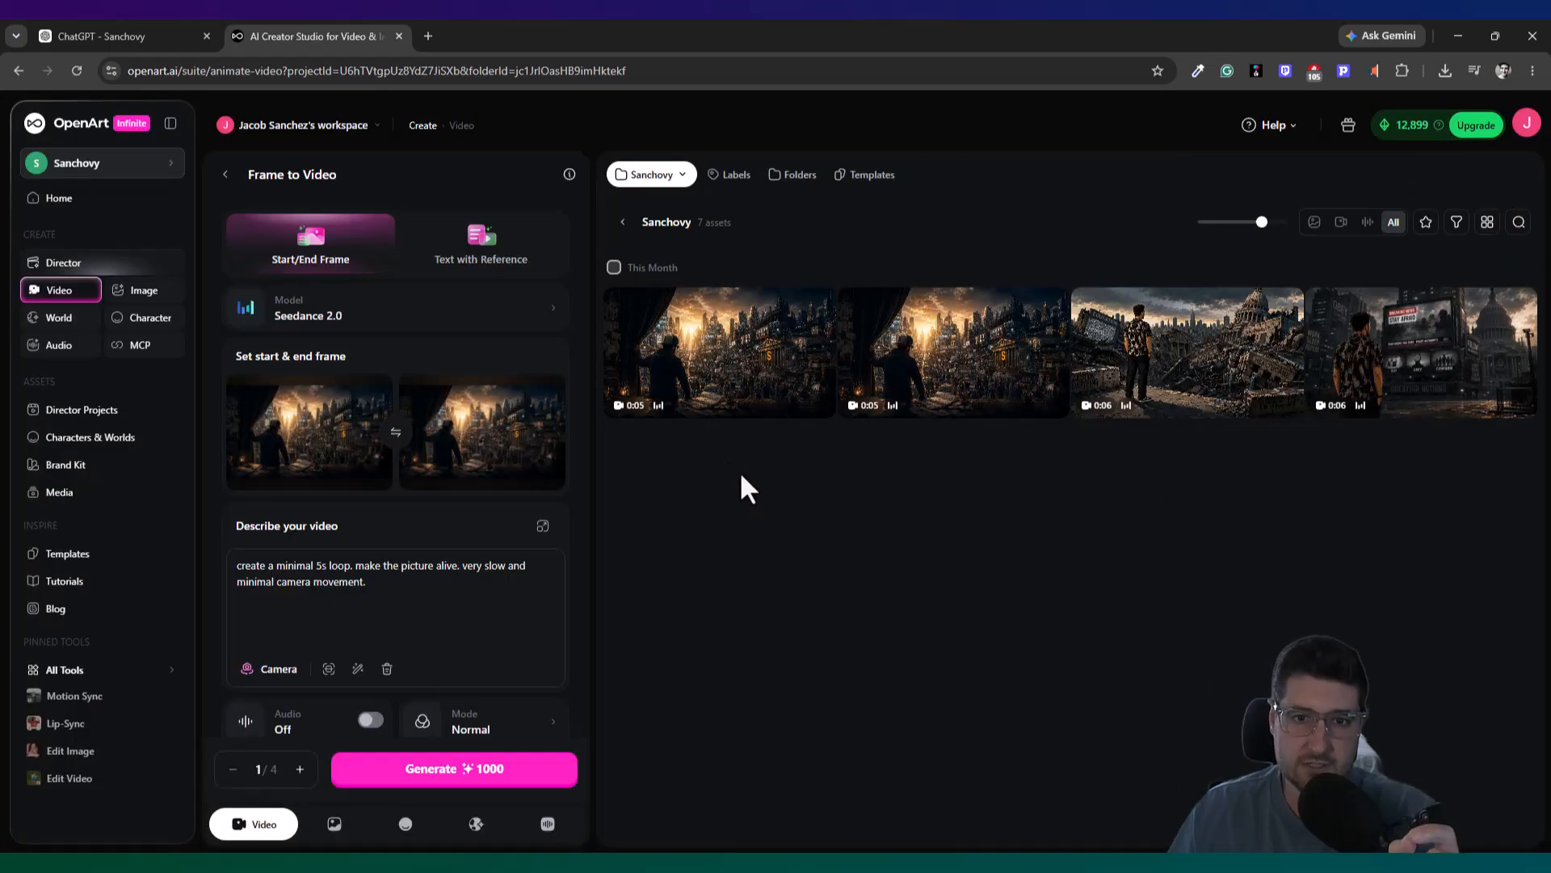
- Switch to ChatGPT and, with the album cover attached, request a 16:9 scene for the song Headlines about clickbait on TV and social media grabbing a viewer's mind
left_click(84, 29)
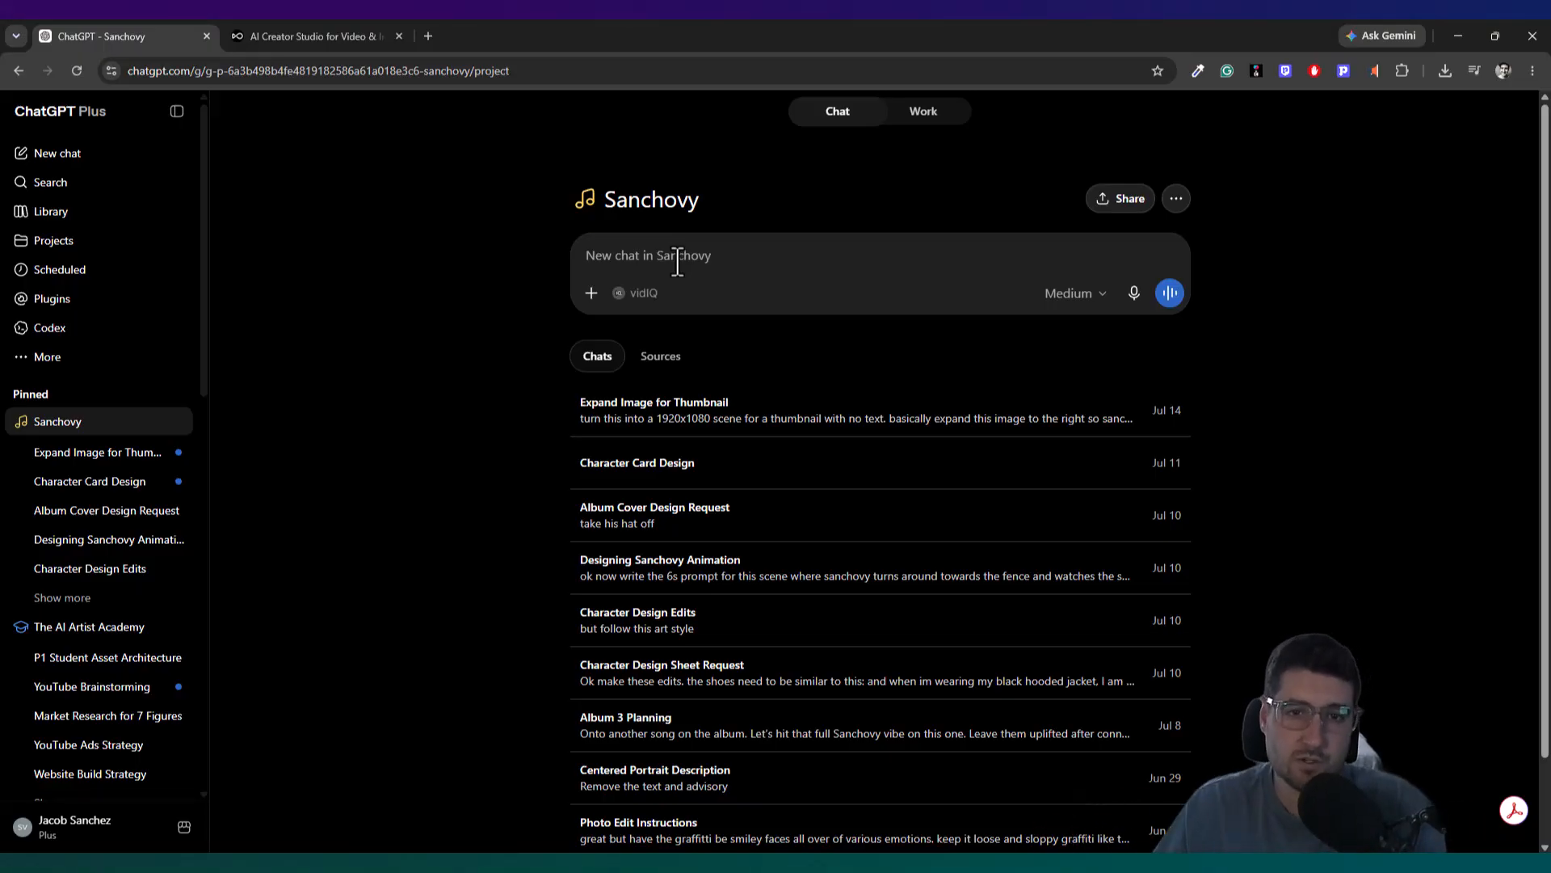
left_click(591, 293)
left_click(663, 343)
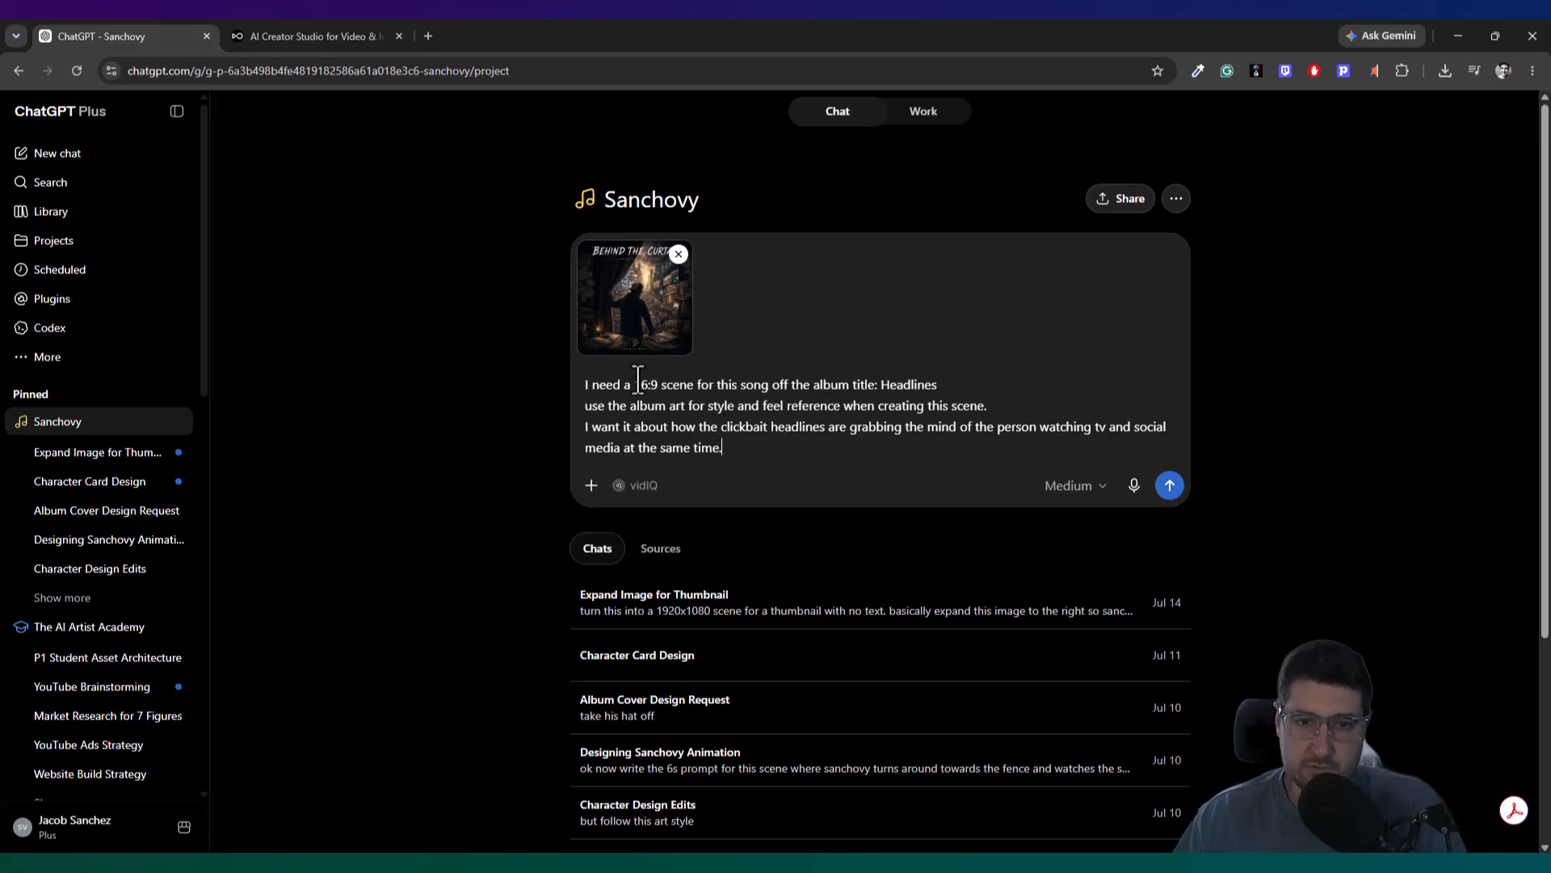
left_click(1169, 488)
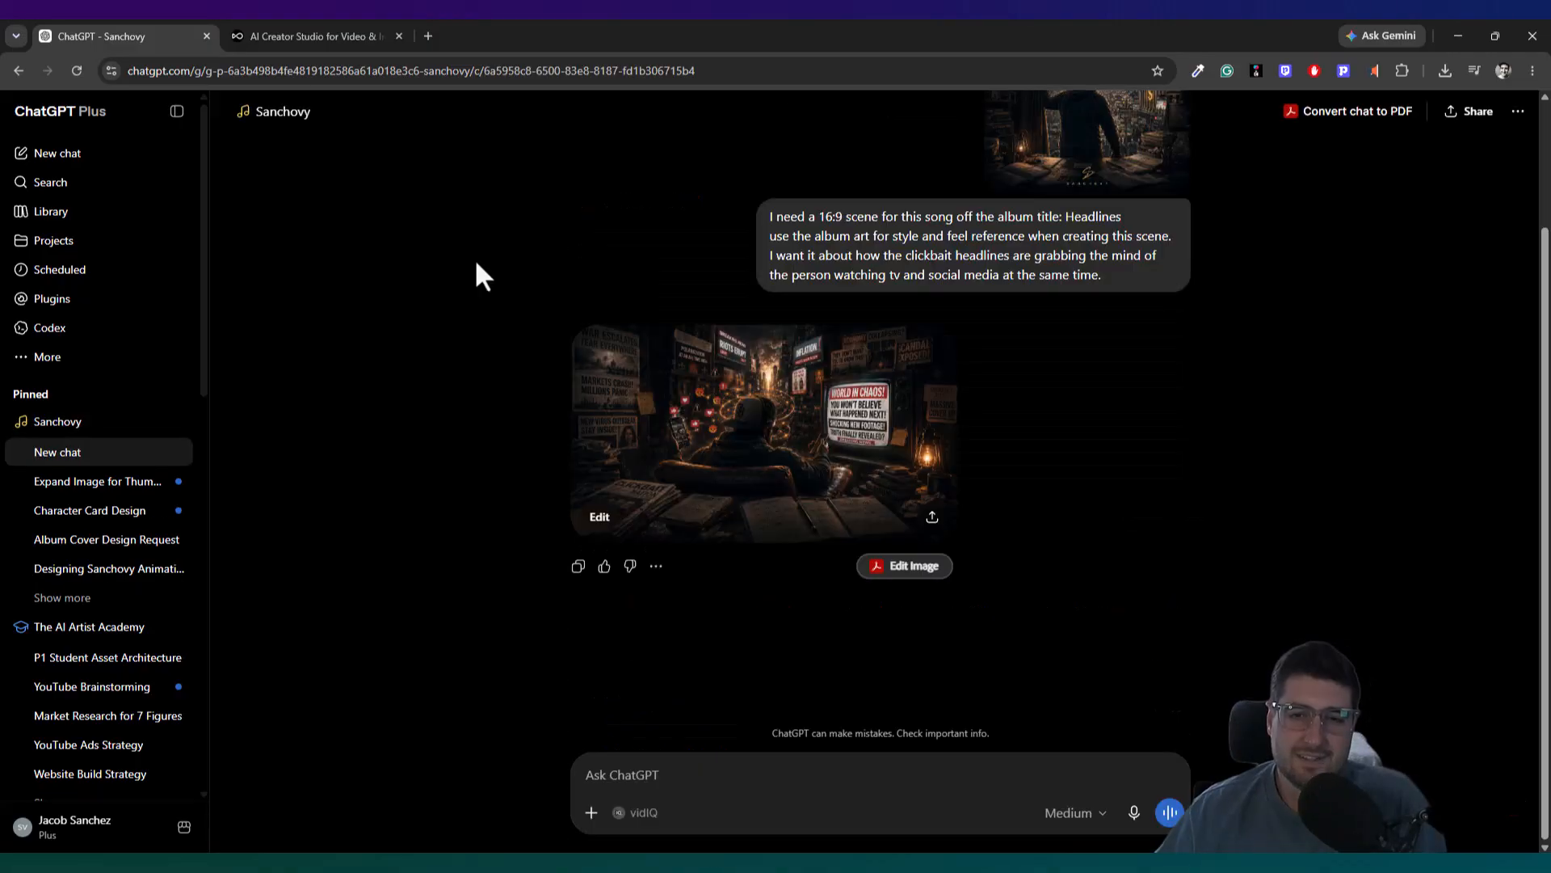
- Inspect the generated headlines scene image at full size and return to the chat
left_click(738, 448)
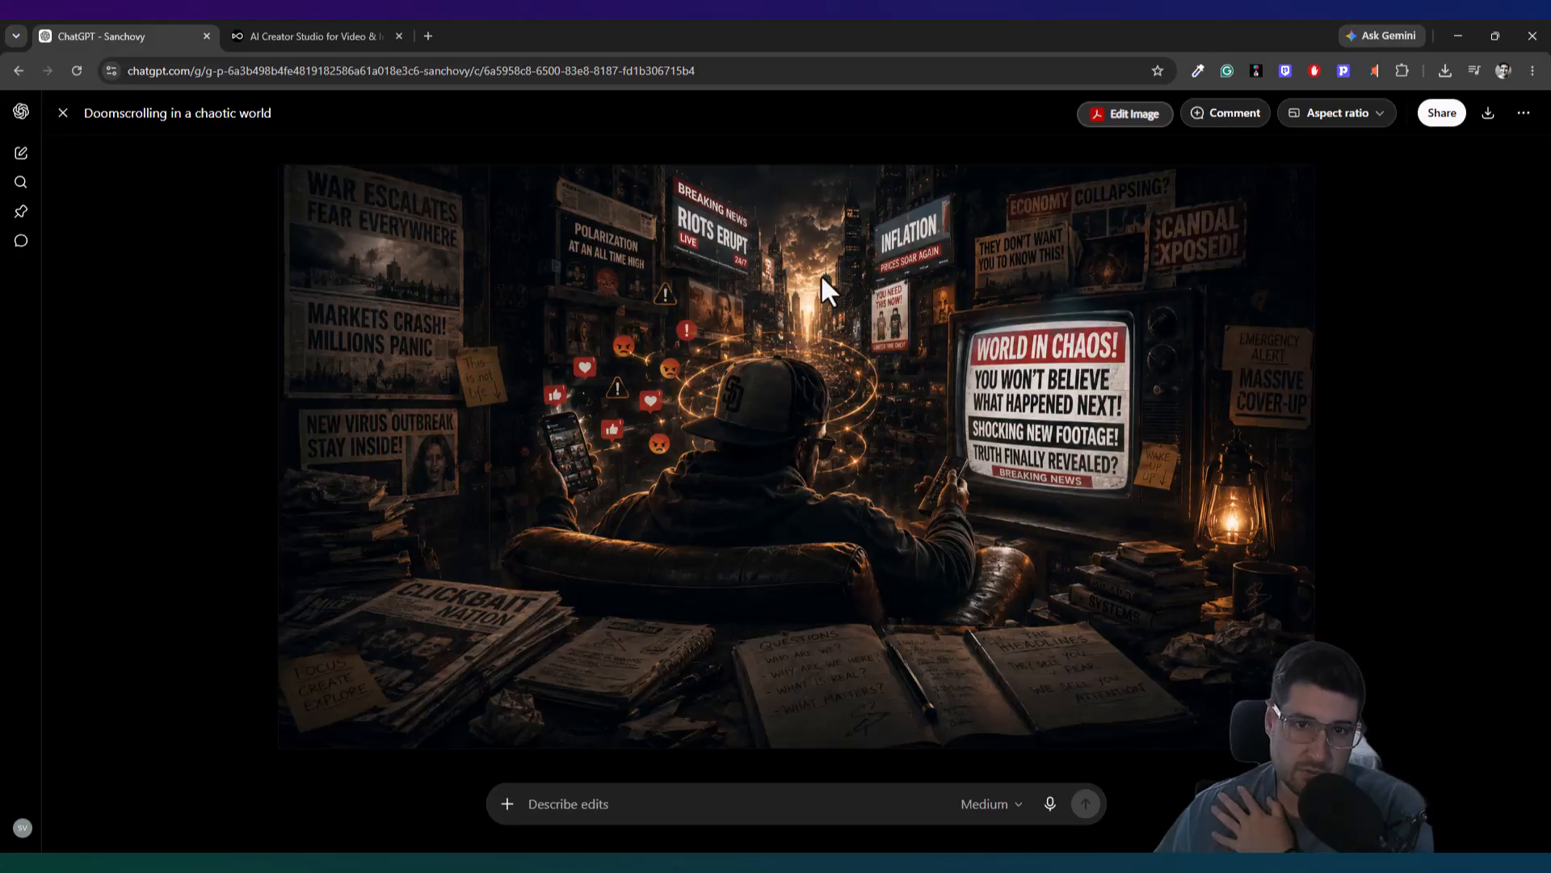
left_click(62, 115)
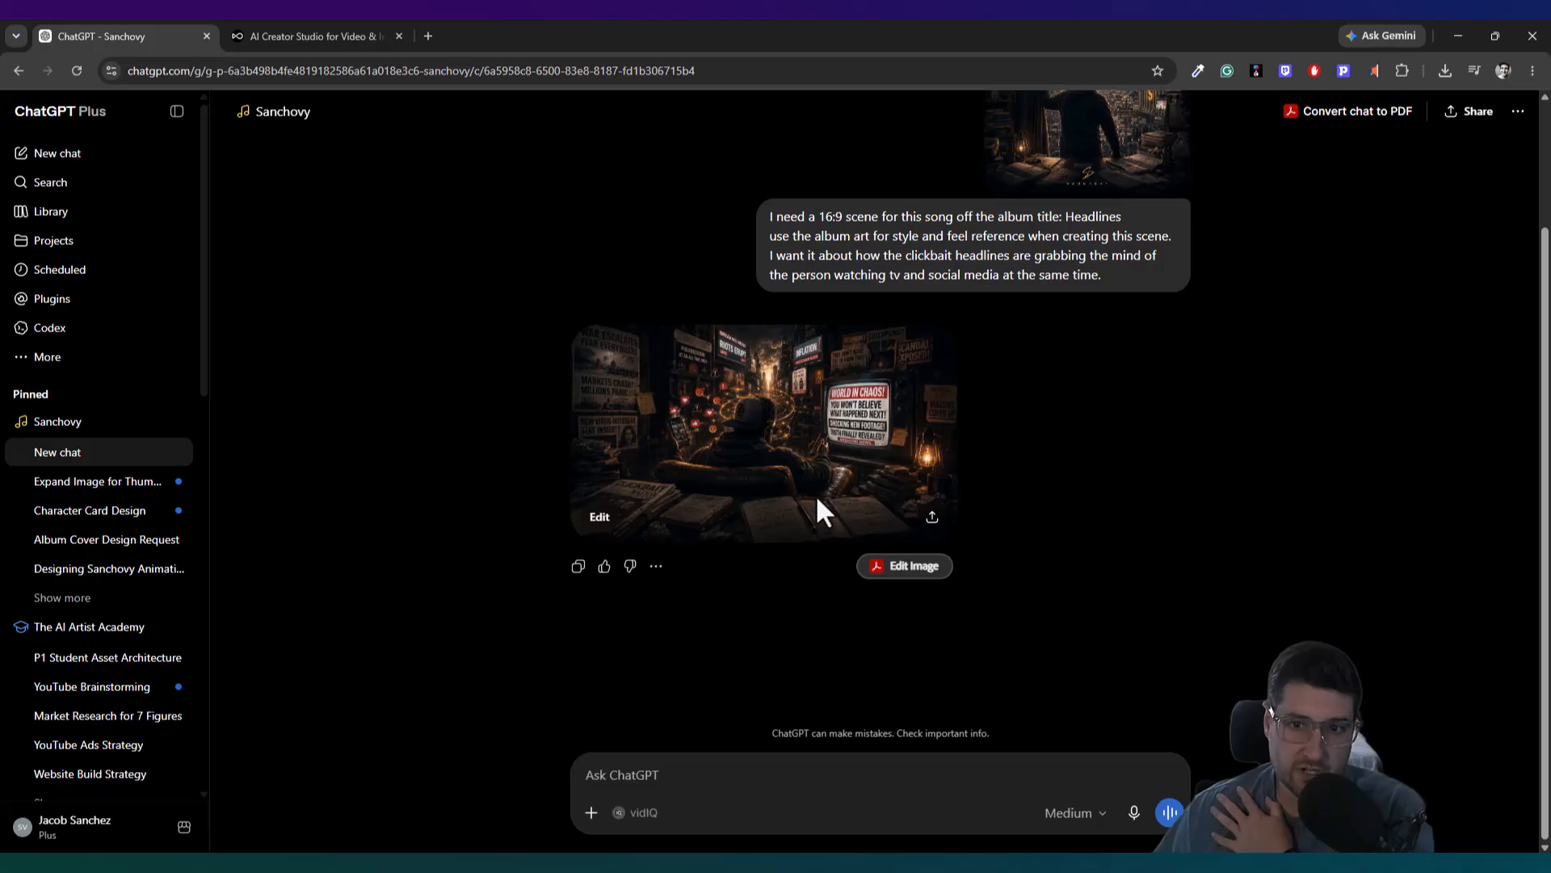
- Switch to OpenArt and set the new headlines scene image as both the start frame and the end frame
left_click(301, 41)
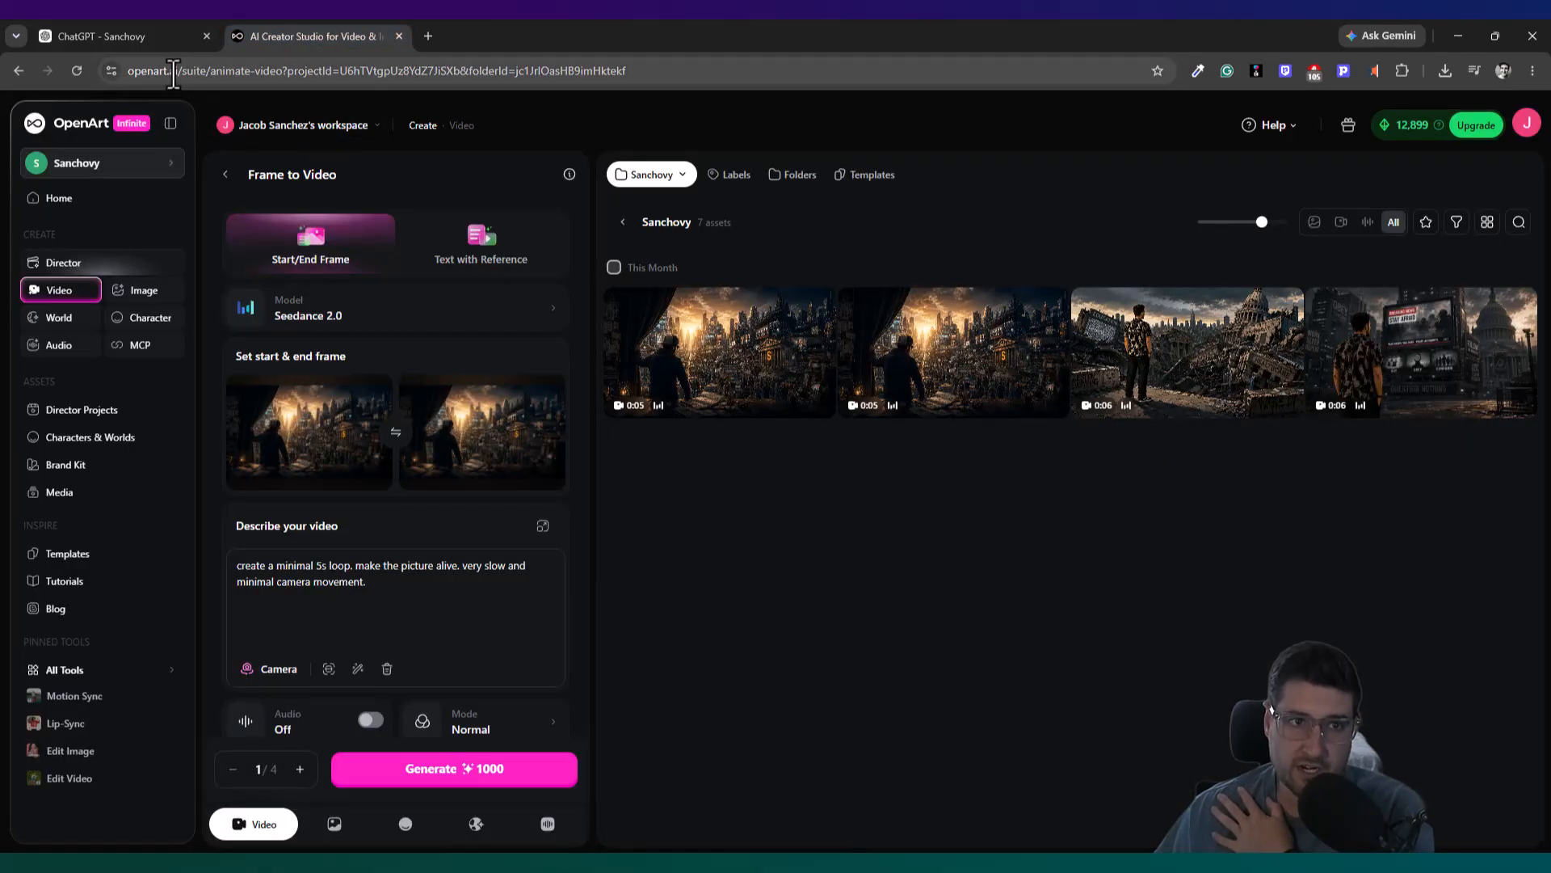
mouse_move(132, 35)
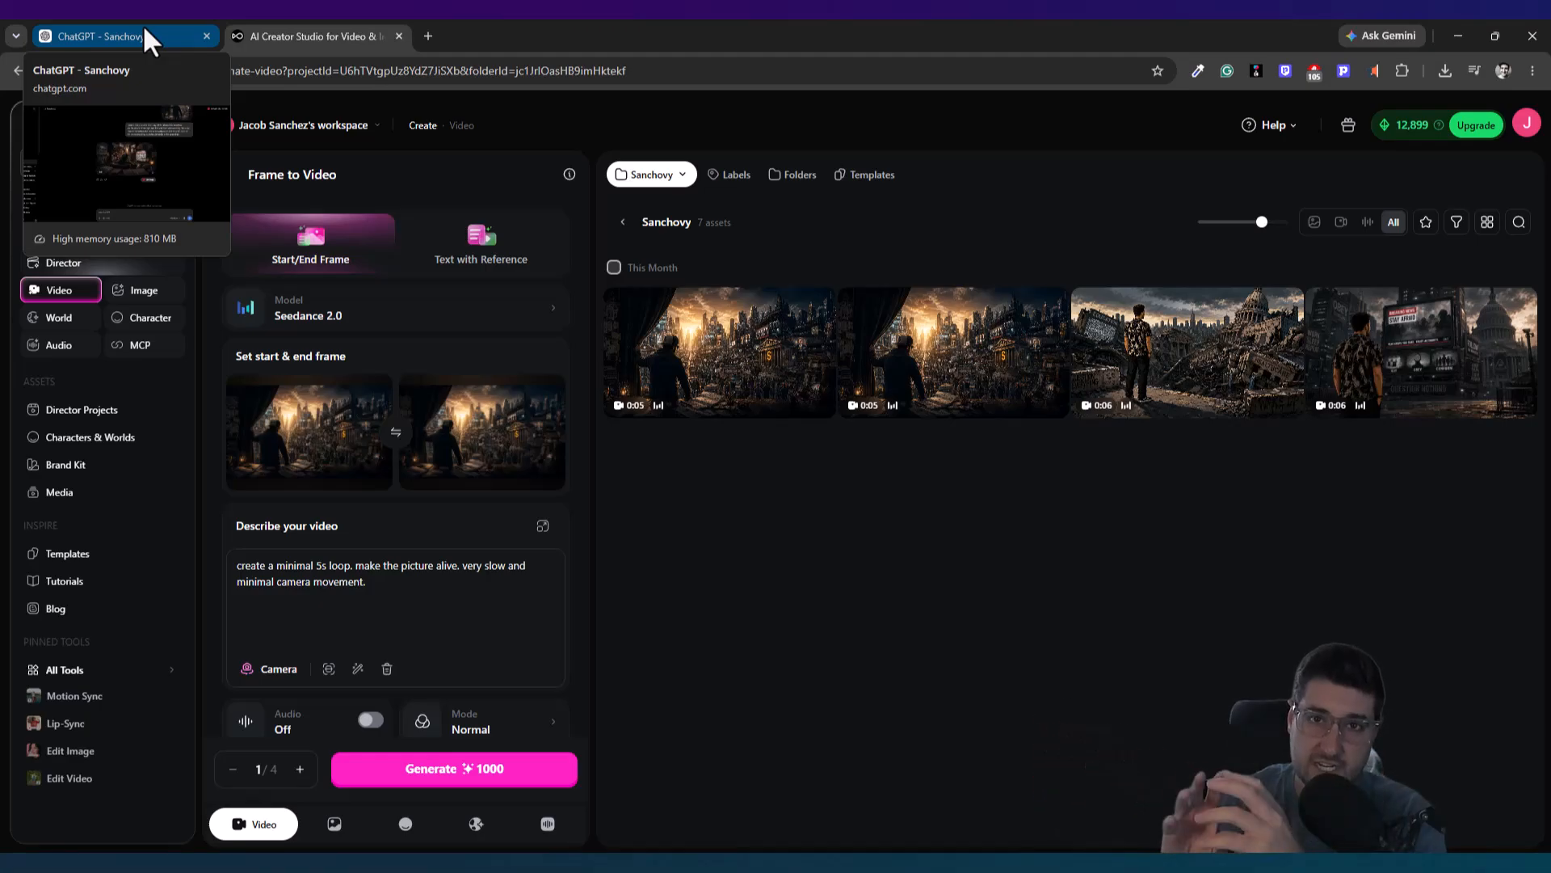
mouse_move(530, 446)
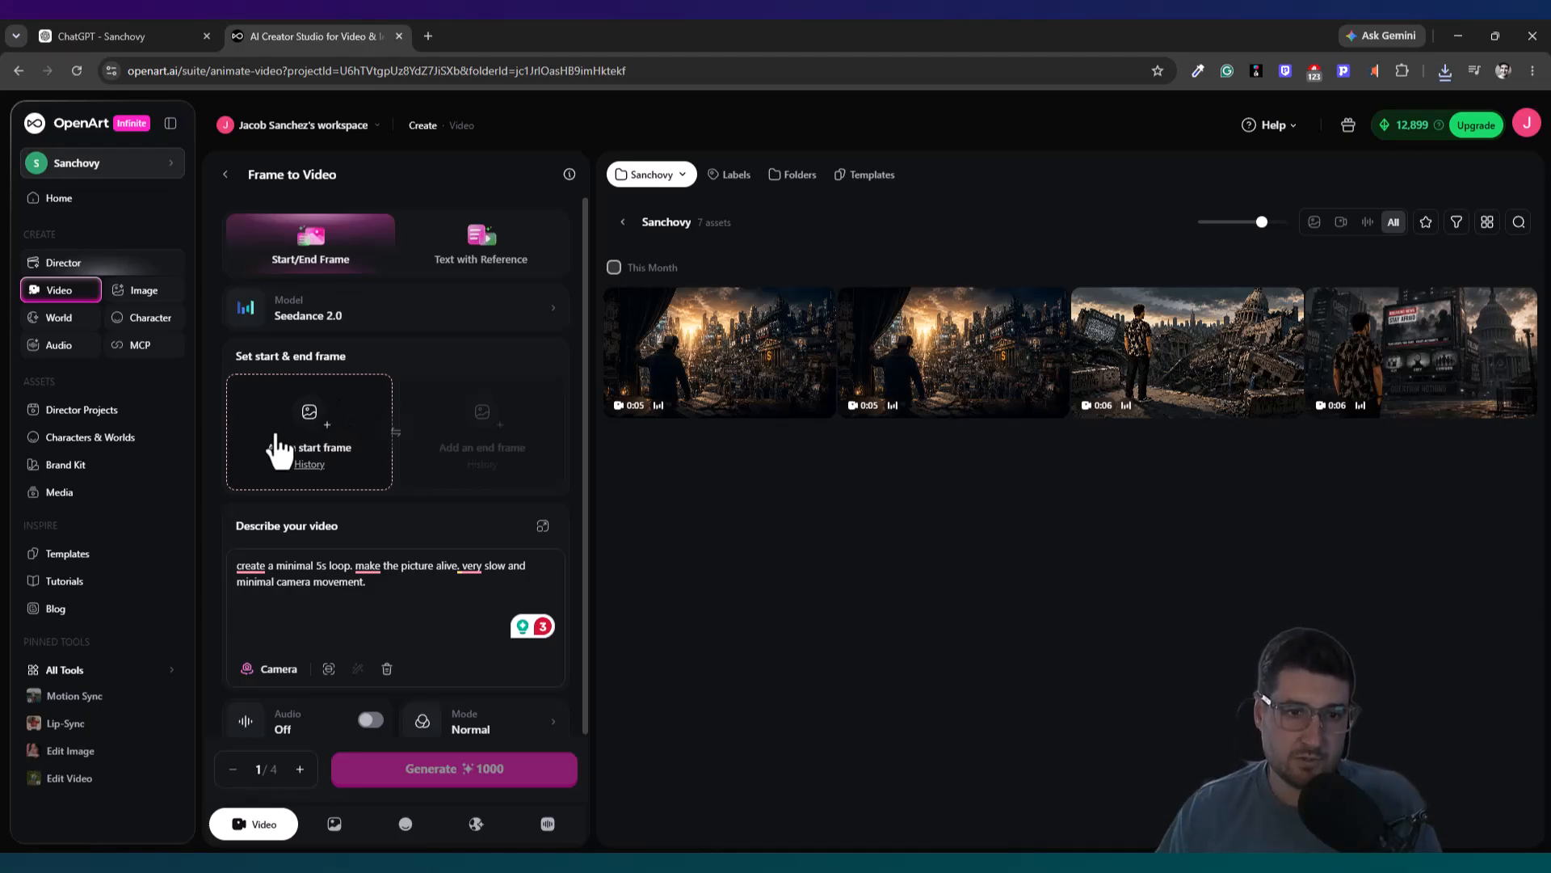
left_click(305, 422)
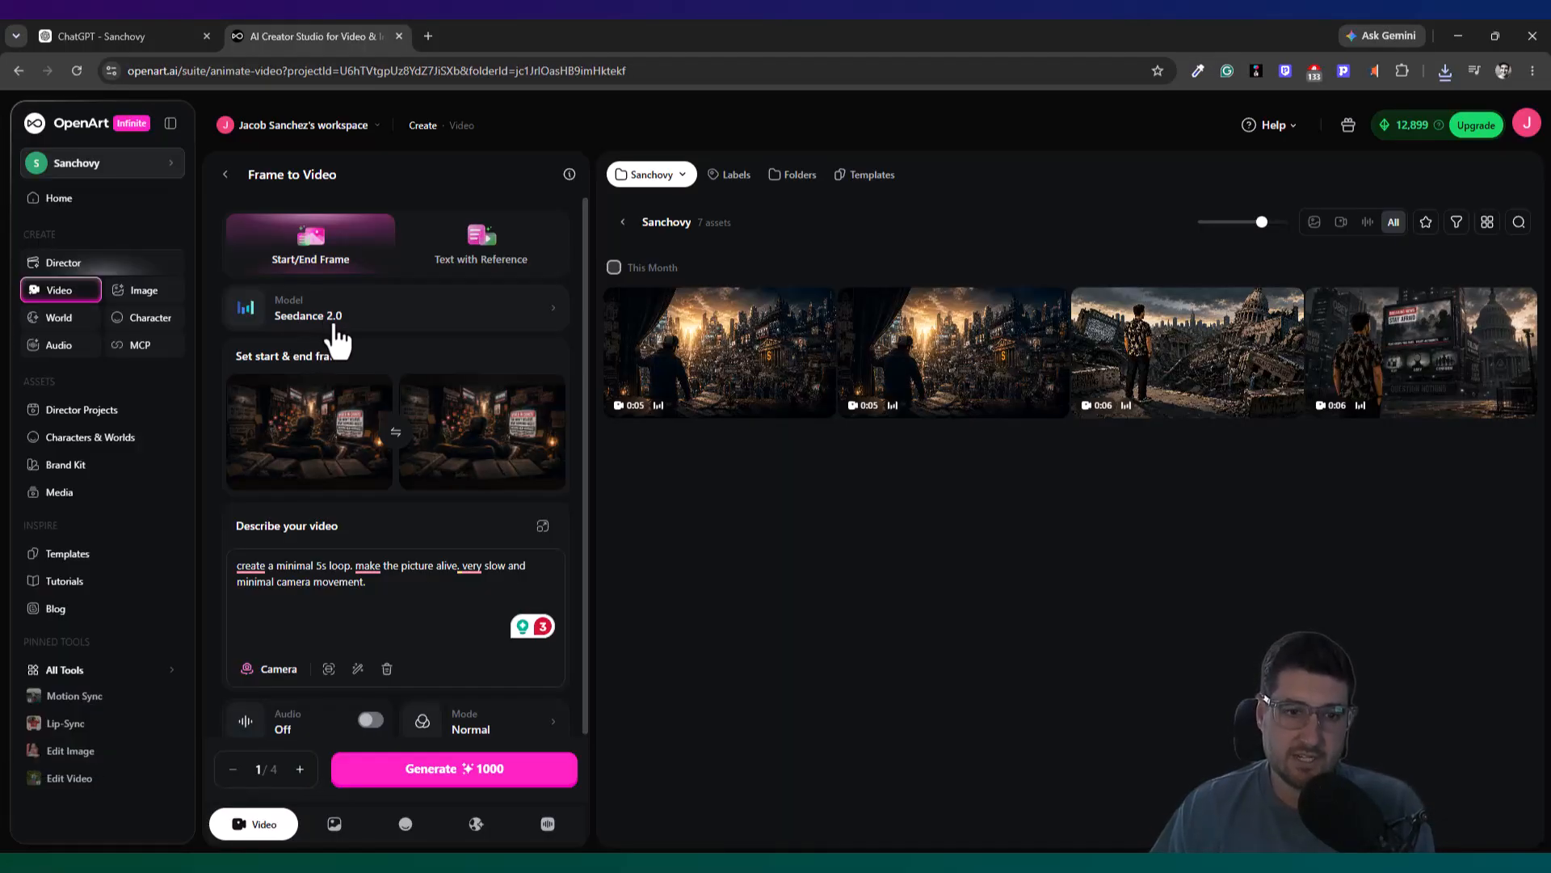
- Generate the video with Seedance 2.0 from the existing minimal 5s loop prompt, with 16:9, 1080p, 5s output and audio off
scroll(404, 355, "down", 1)
left_click_drag(405, 509, 166, 481)
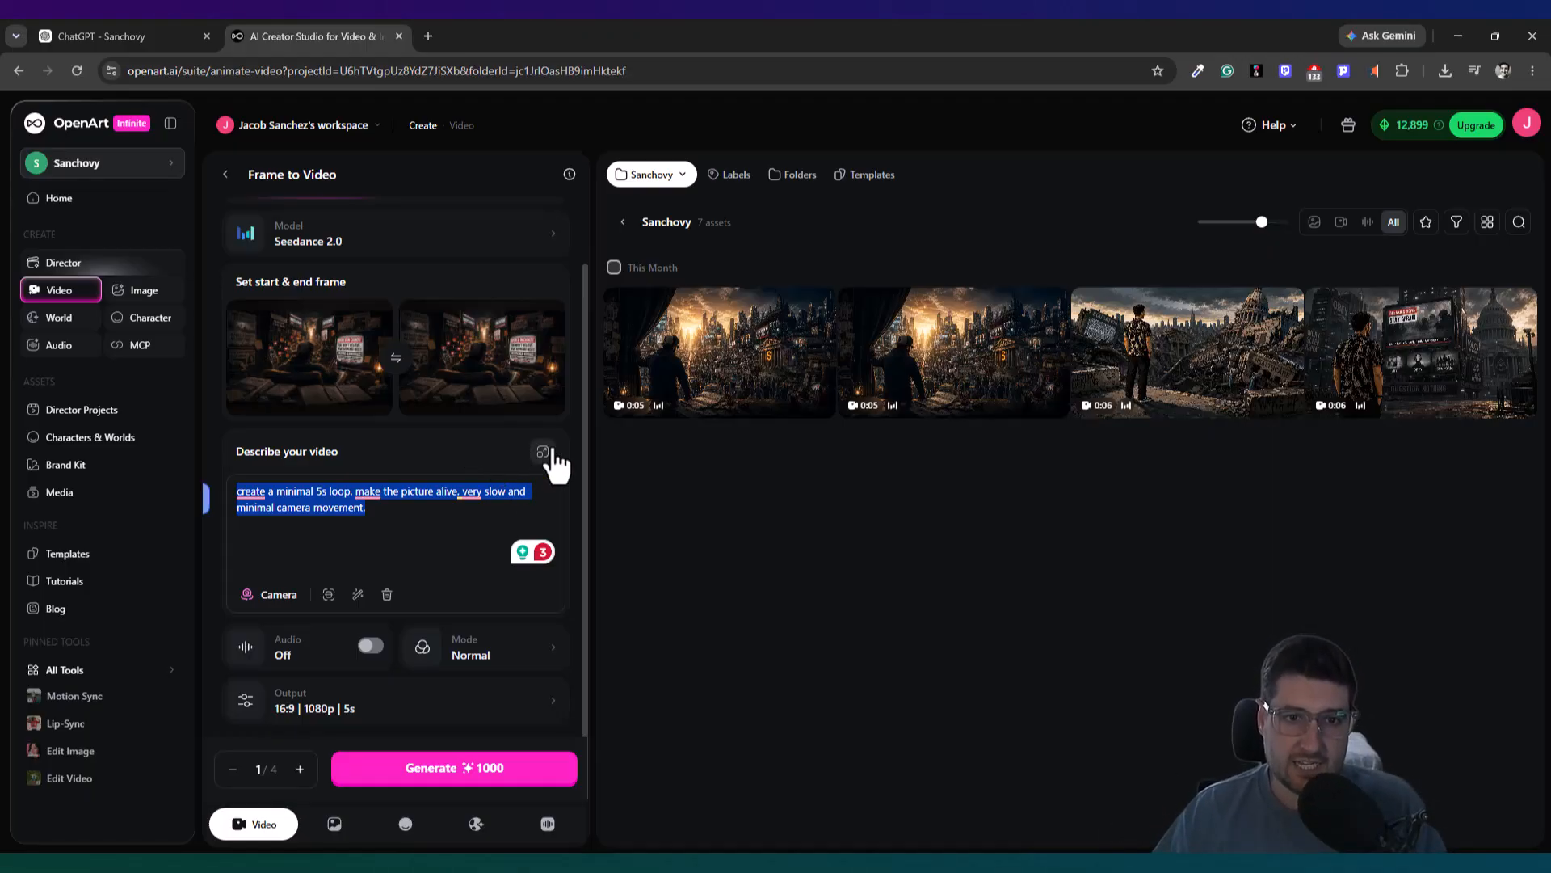
mouse_move(486, 382)
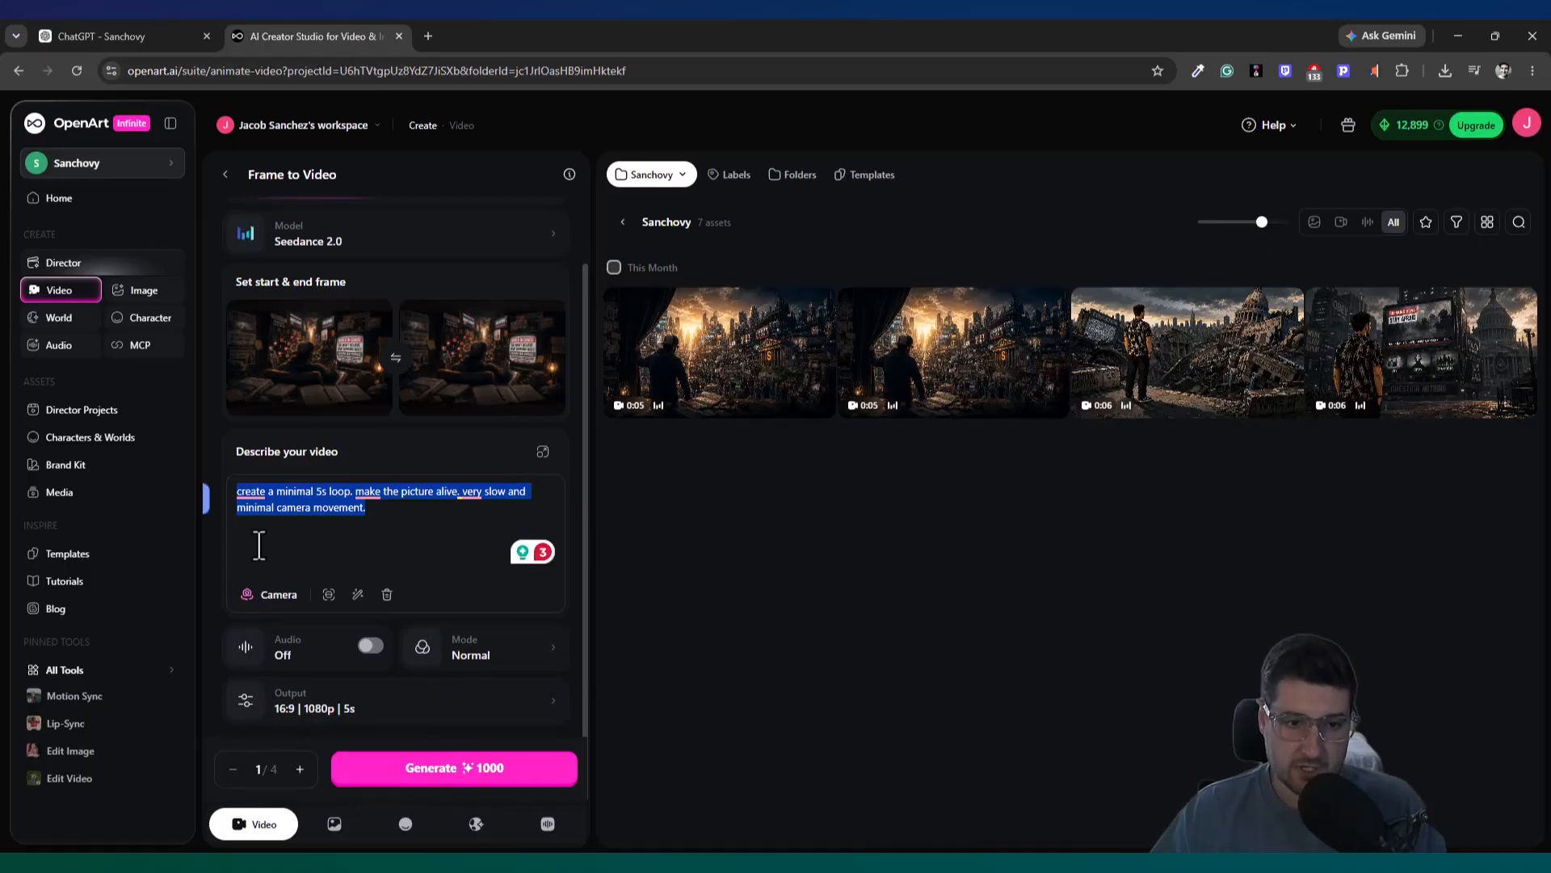
left_click(411, 769)
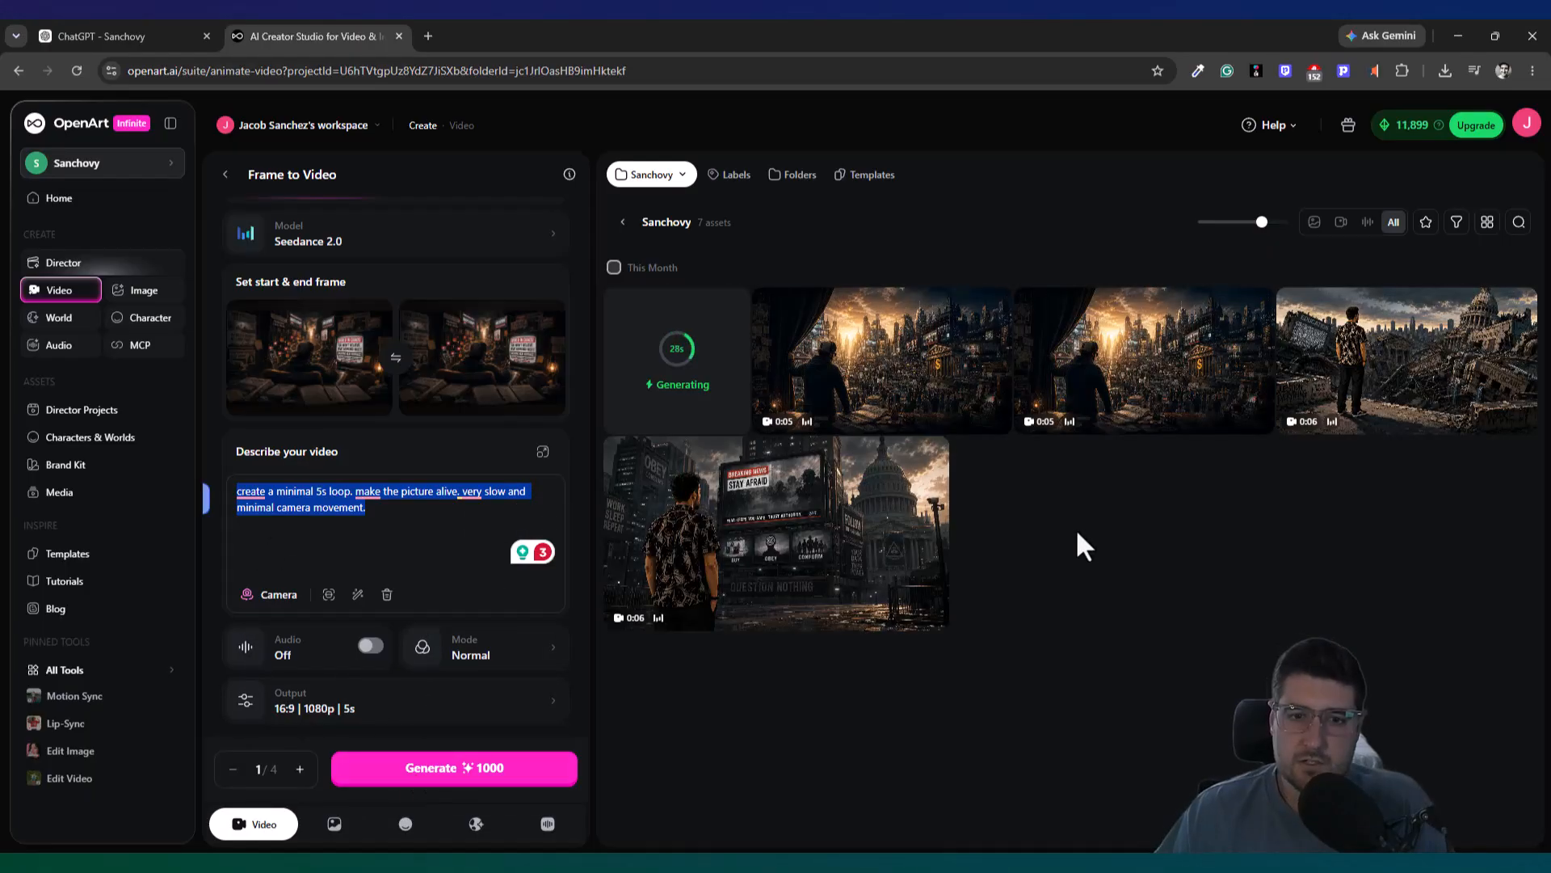
- View the earlier 6-second ruined-city clip and return to the project's assets
left_click(1461, 365)
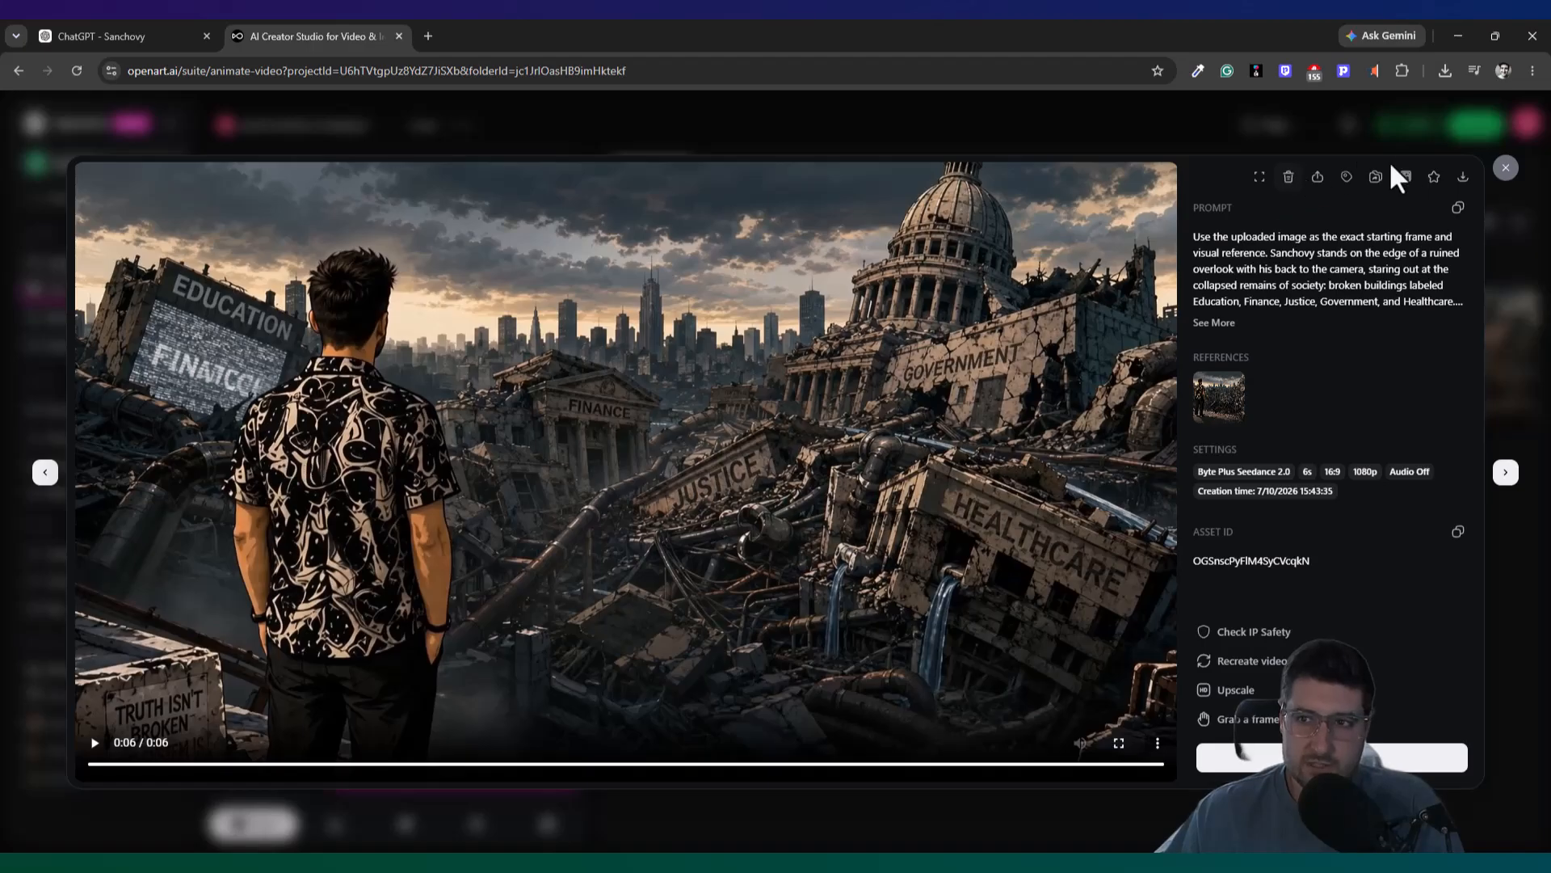
left_click(1505, 169)
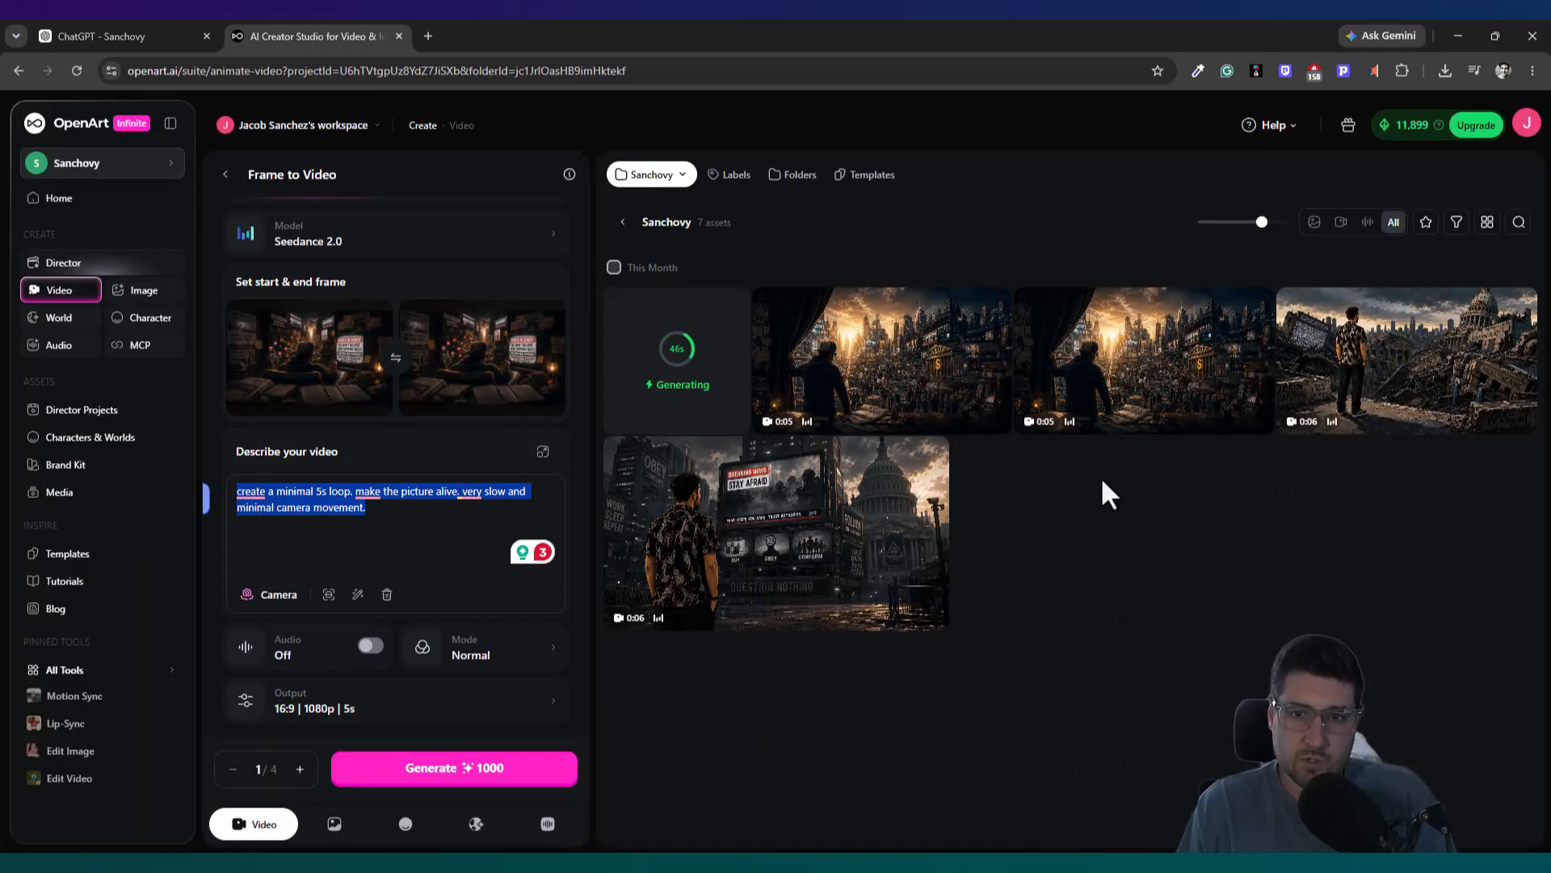
left_click(942, 422)
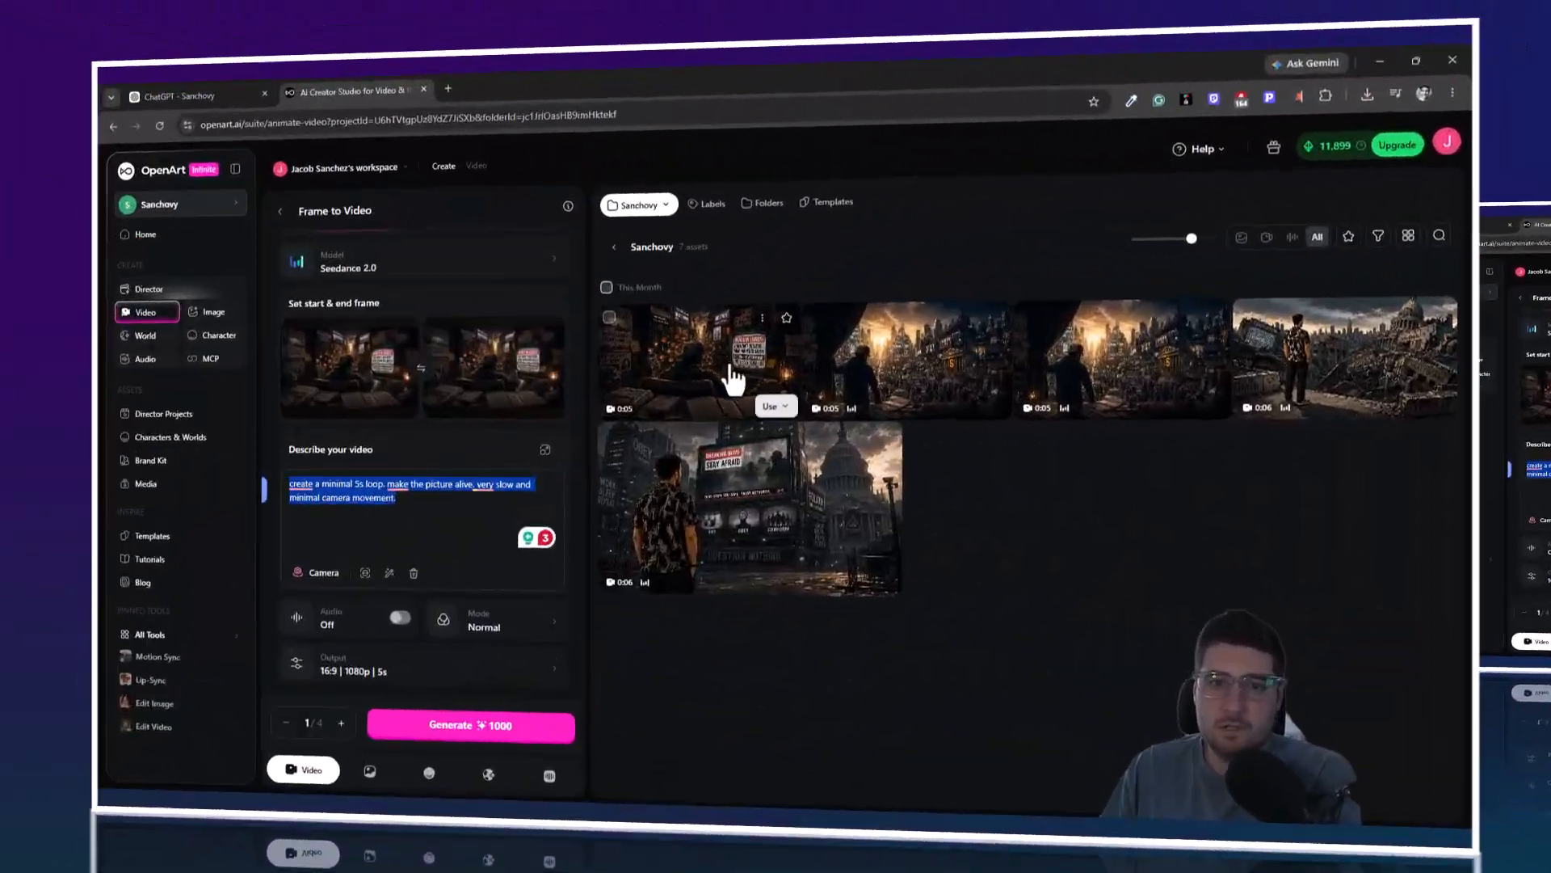
- Play the newly generated headlines video and compare its end with its beginning to check the loop
left_click(754, 357)
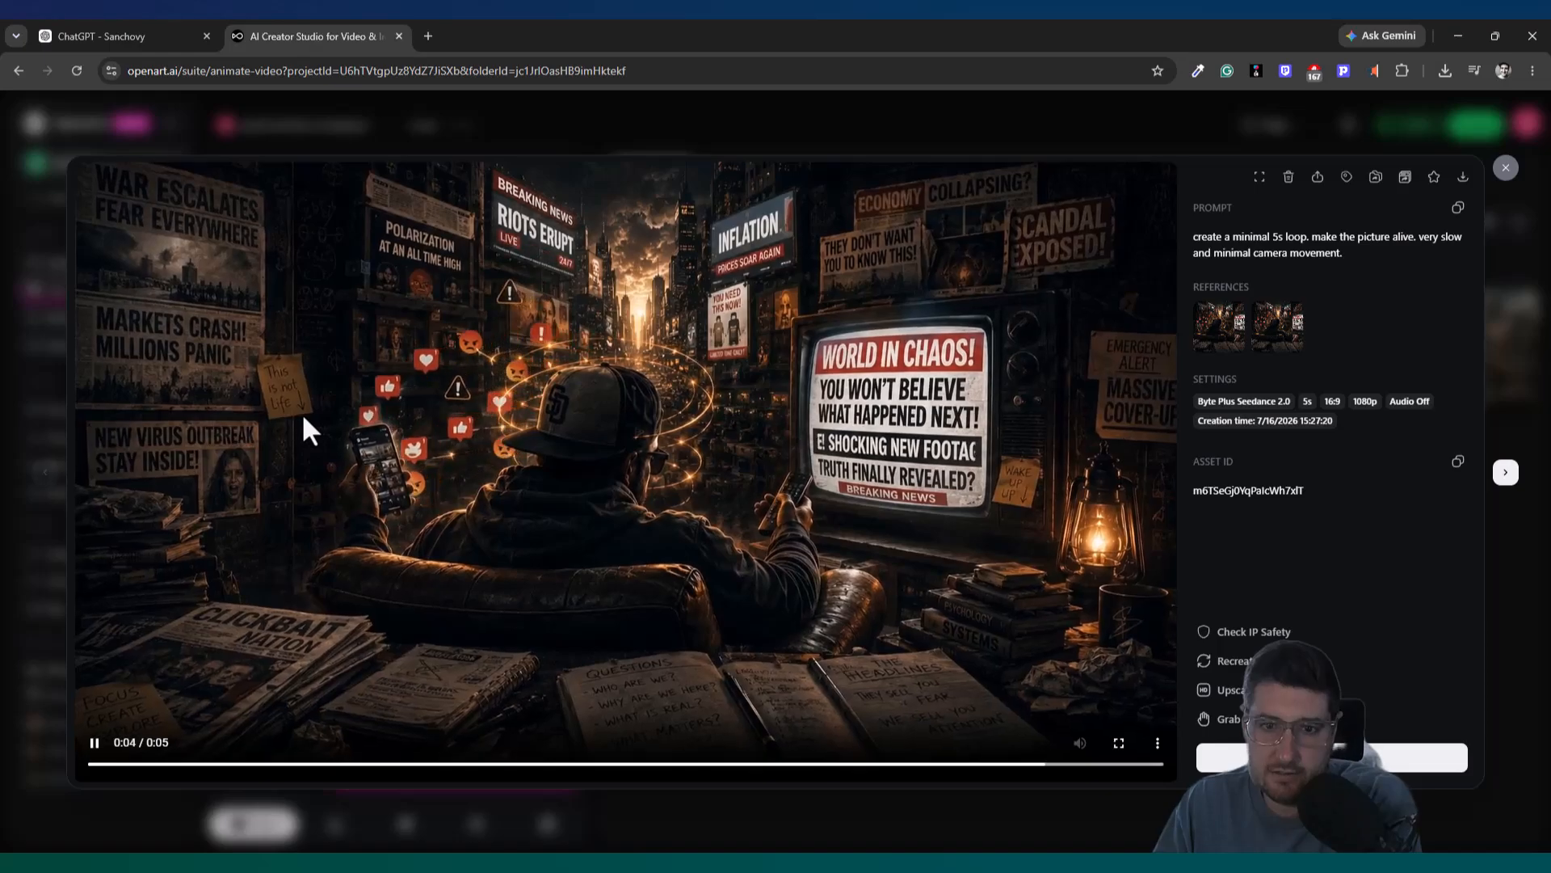
left_click(94, 742)
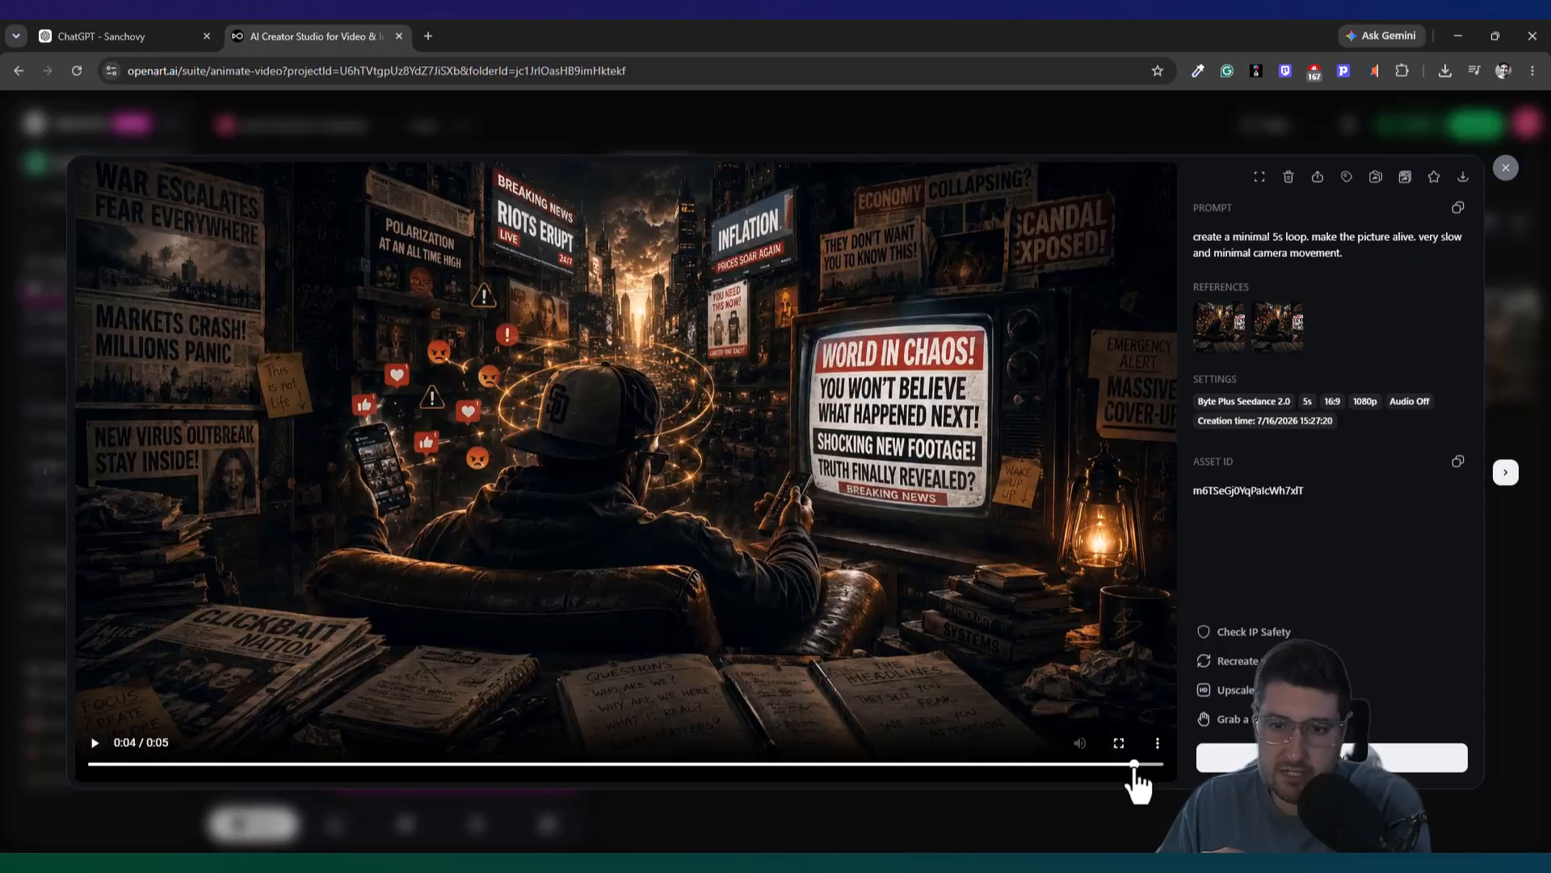
left_click(1125, 764)
left_click_drag(1125, 764, 149, 765)
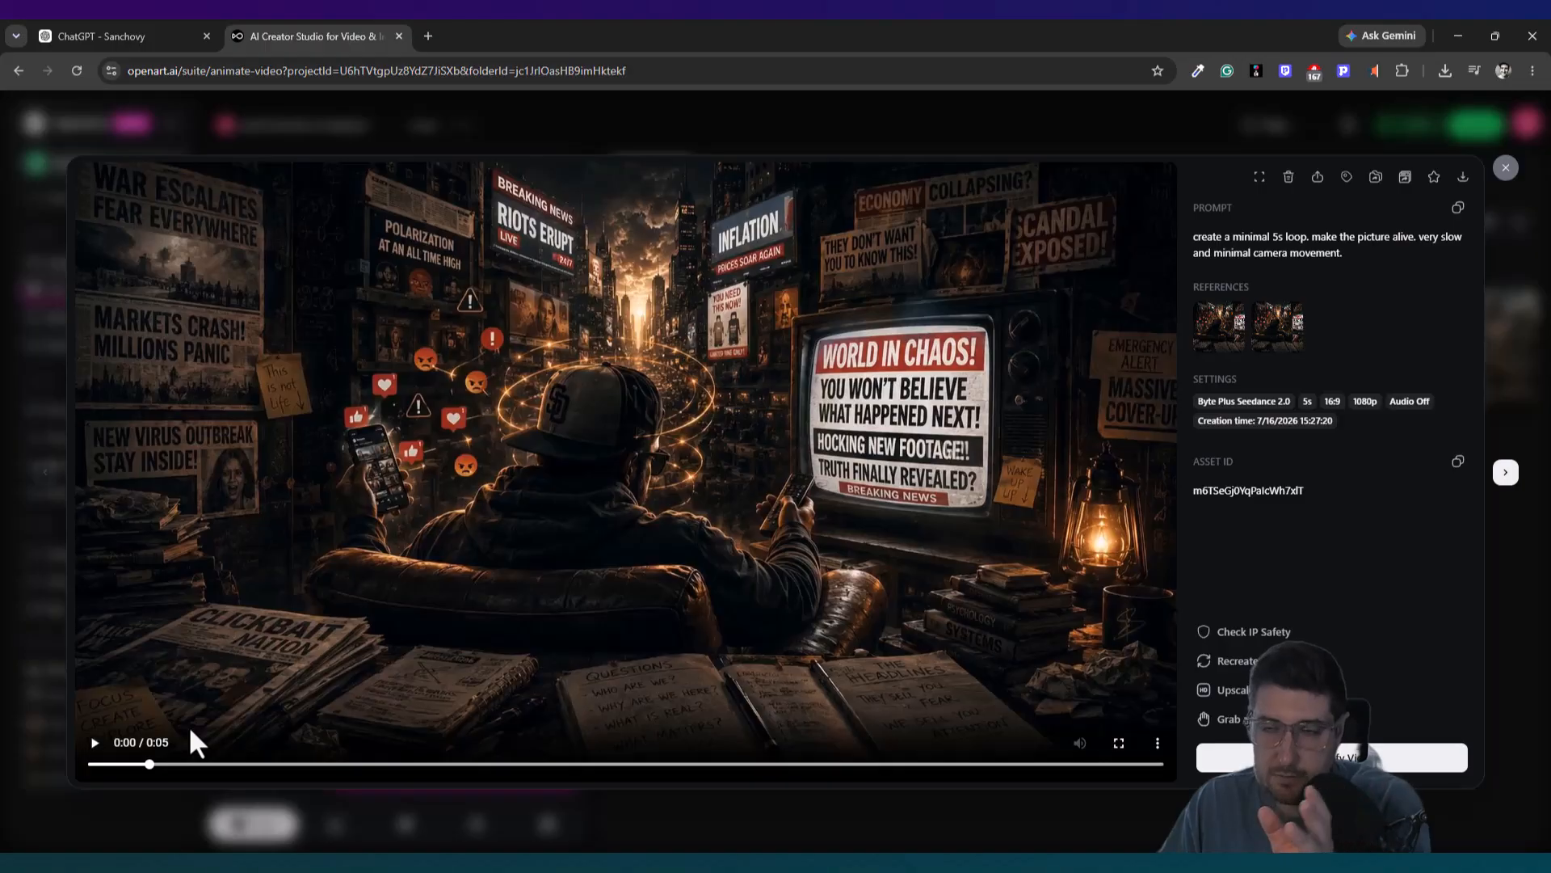
key("Escape")
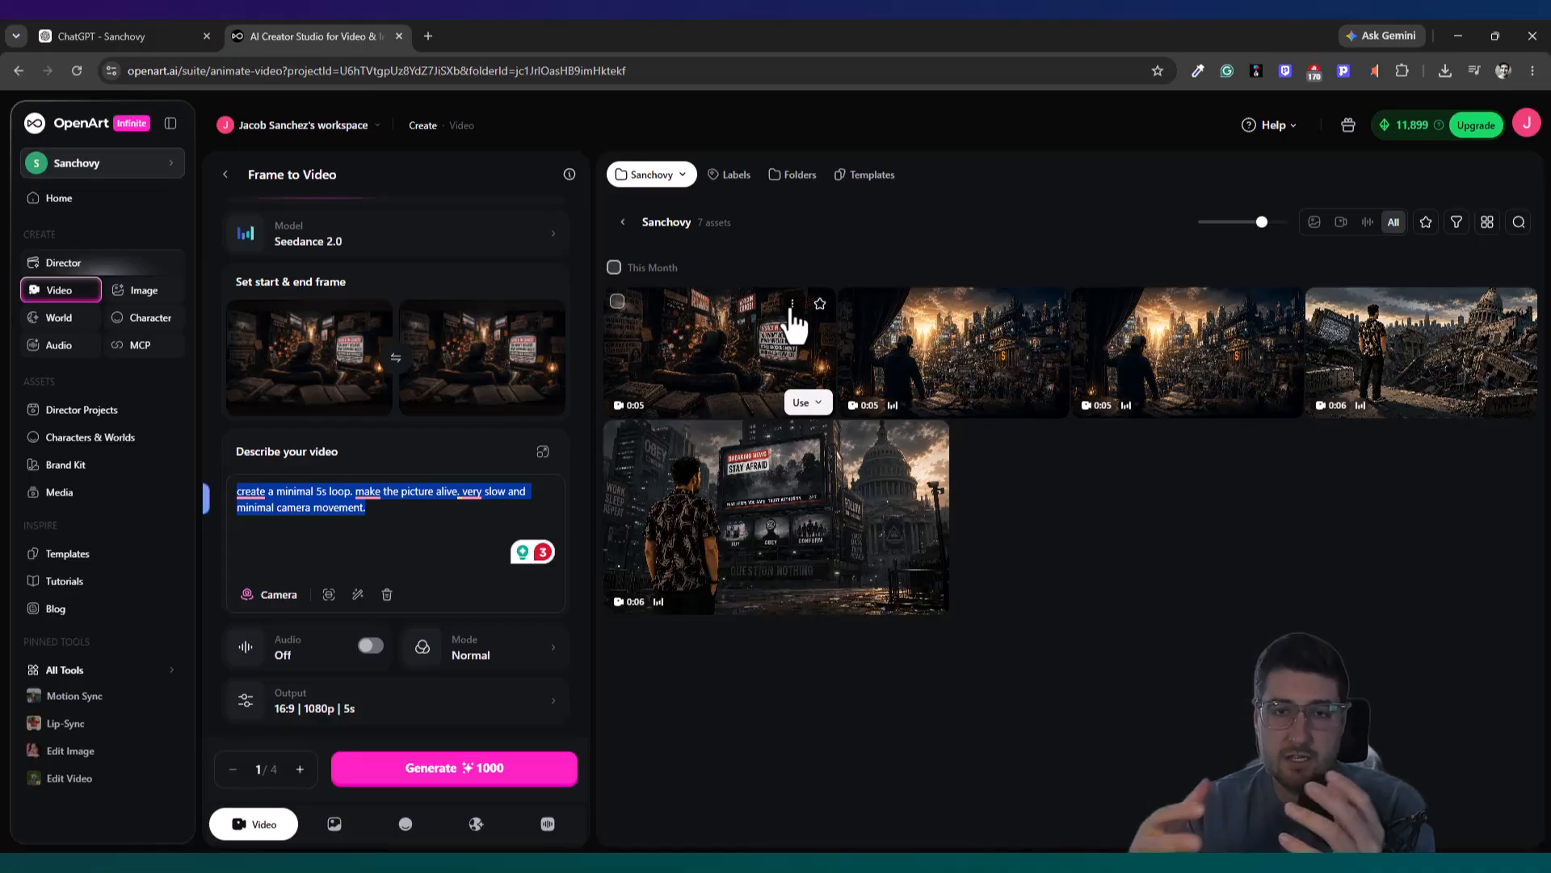
- Download the new headlines video, switch to CapCut and import Headlines_Animations from the Images folder
left_click(792, 305)
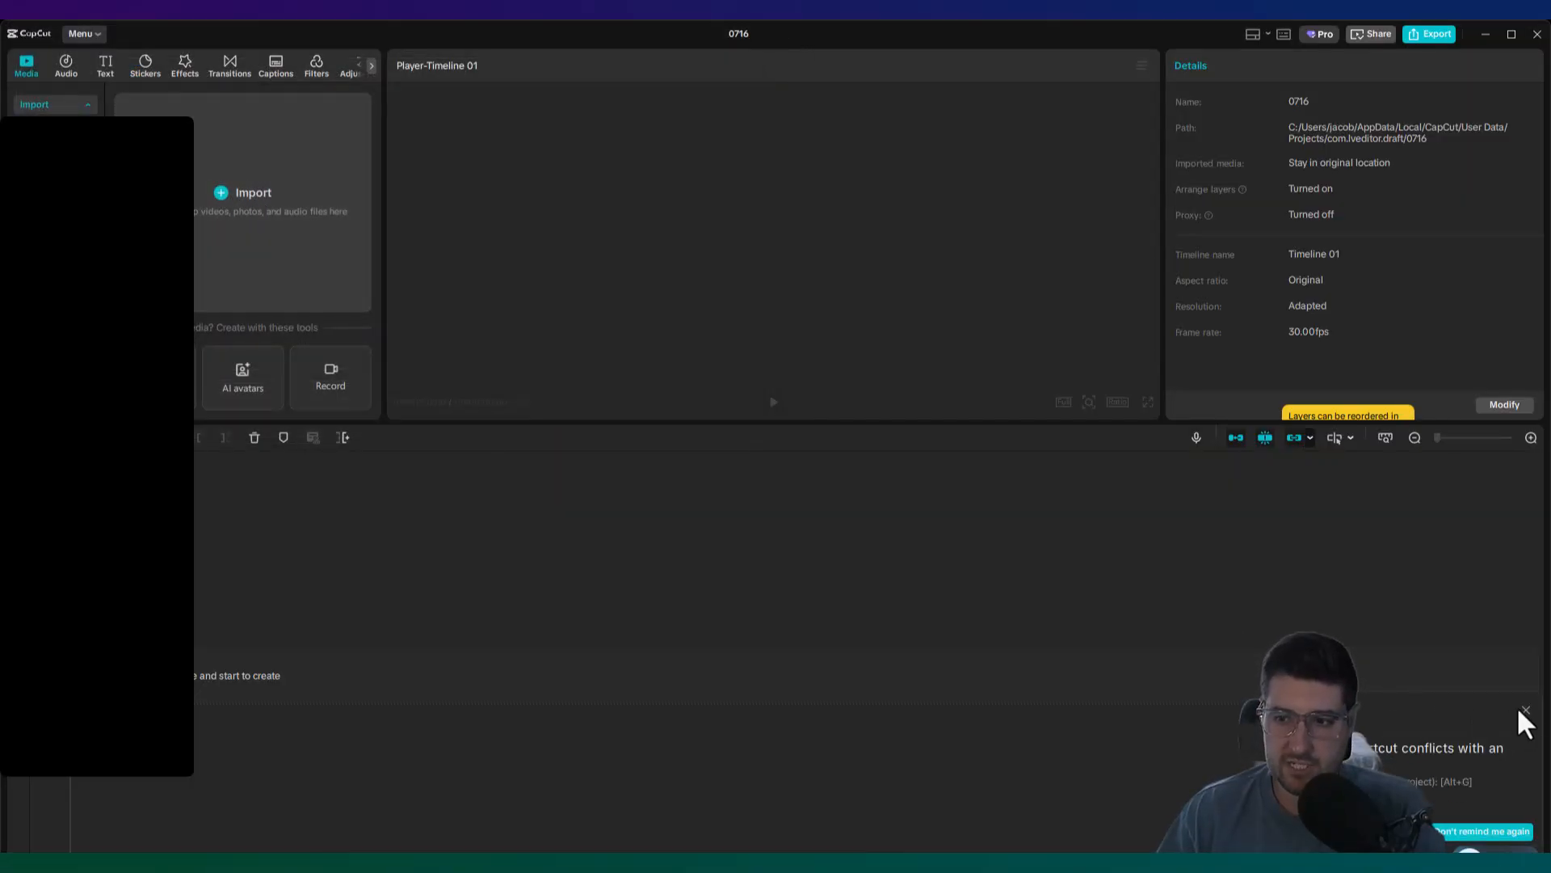
left_click(1526, 709)
left_click(235, 193)
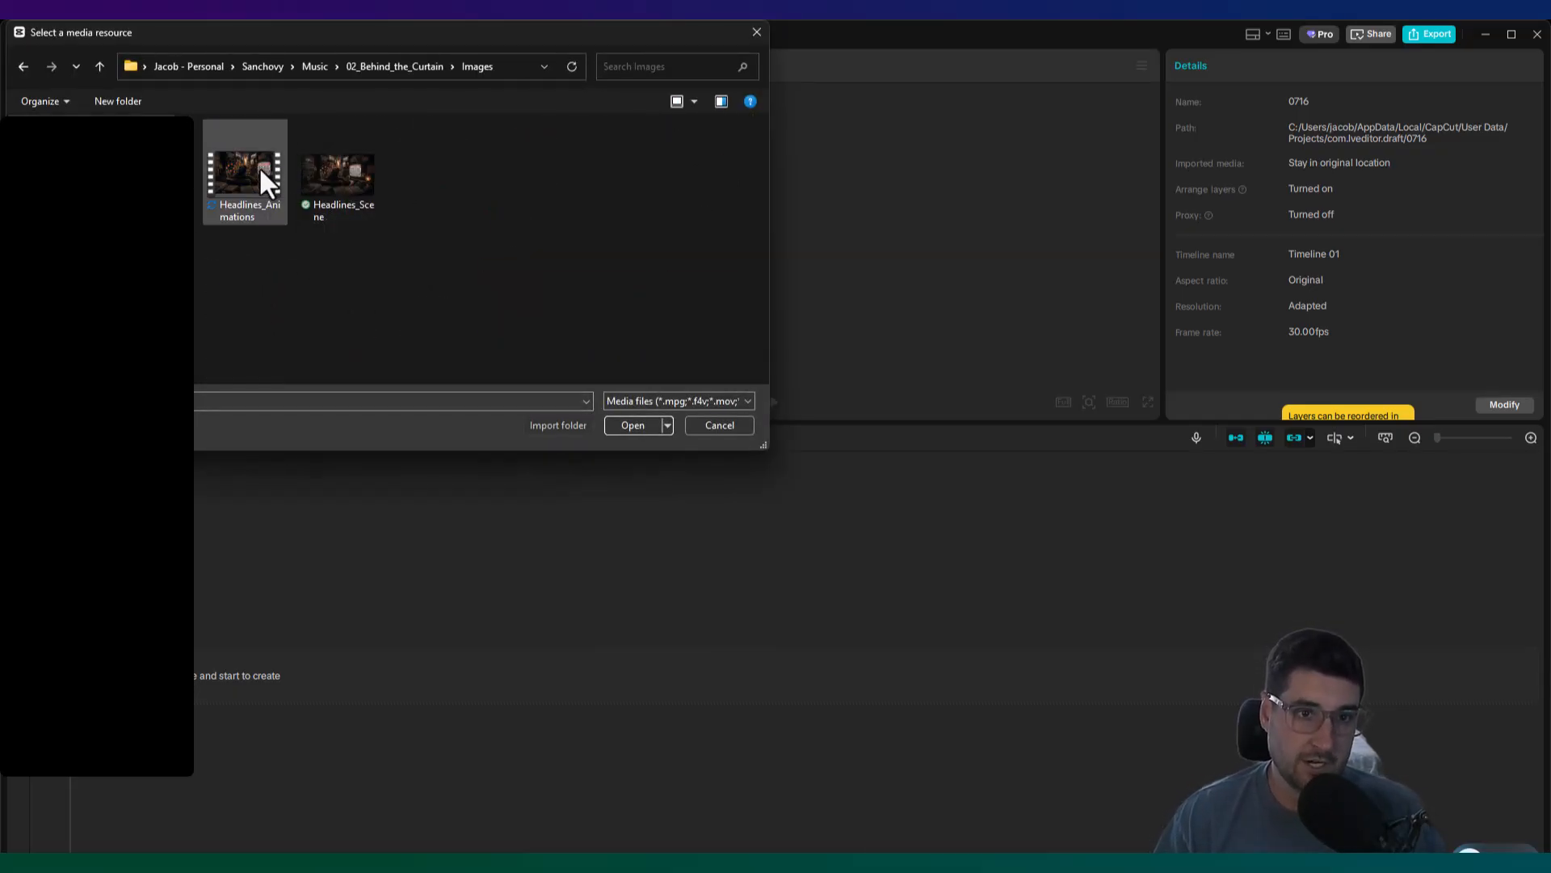
left_click(241, 188)
left_click(632, 425)
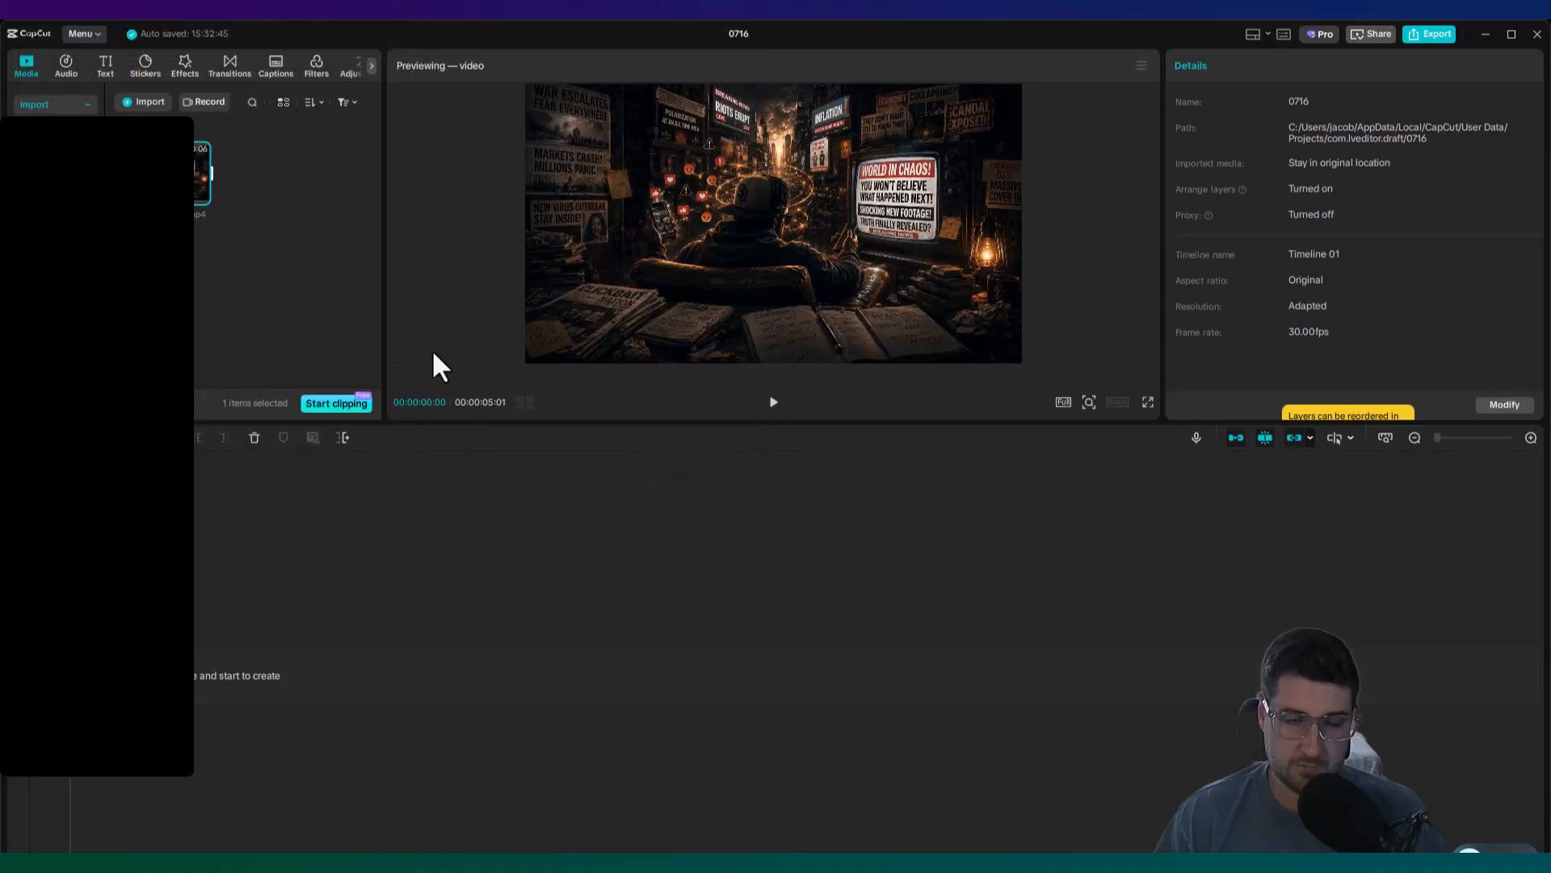
- Preview the imported headlines clip in an enlarged player and place it at the start of the timeline
left_click(774, 403)
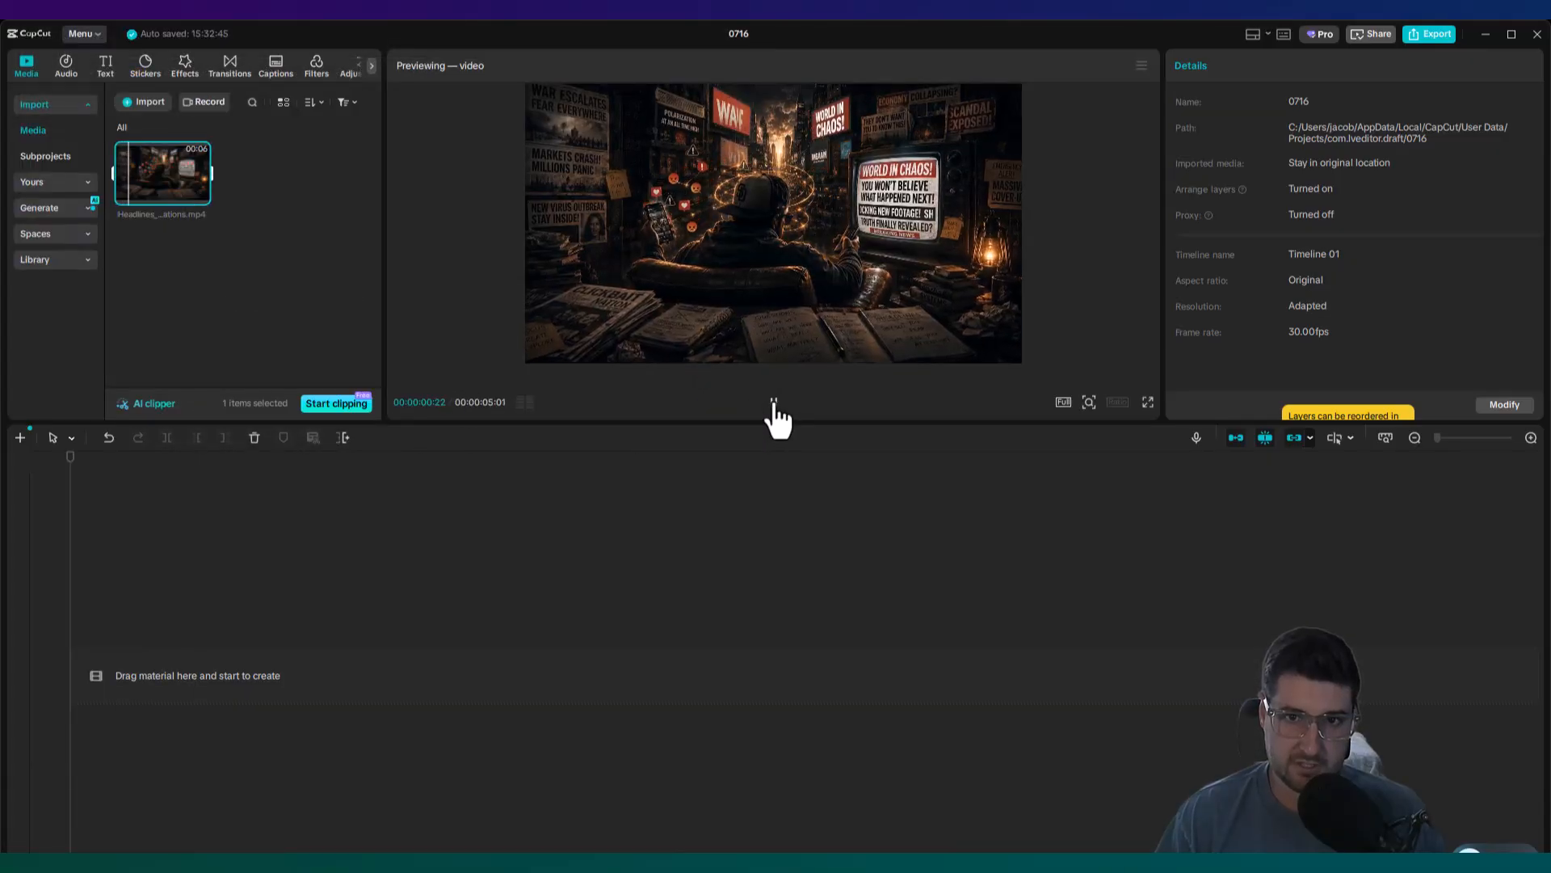
left_click(773, 403)
left_click_drag(772, 422, 772, 652)
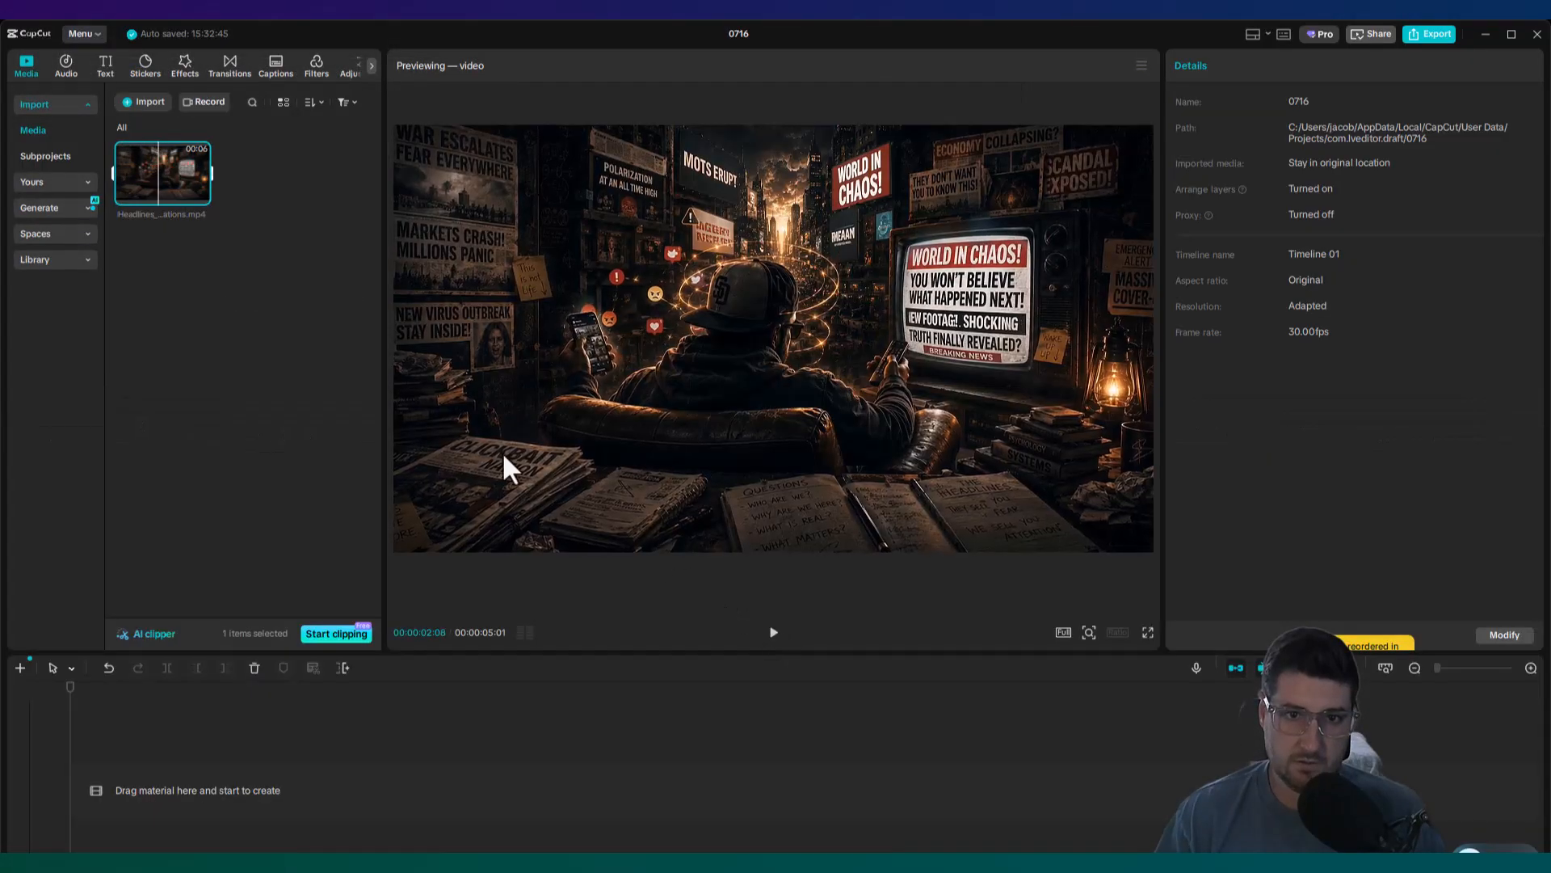
left_click_drag(160, 172, 123, 779)
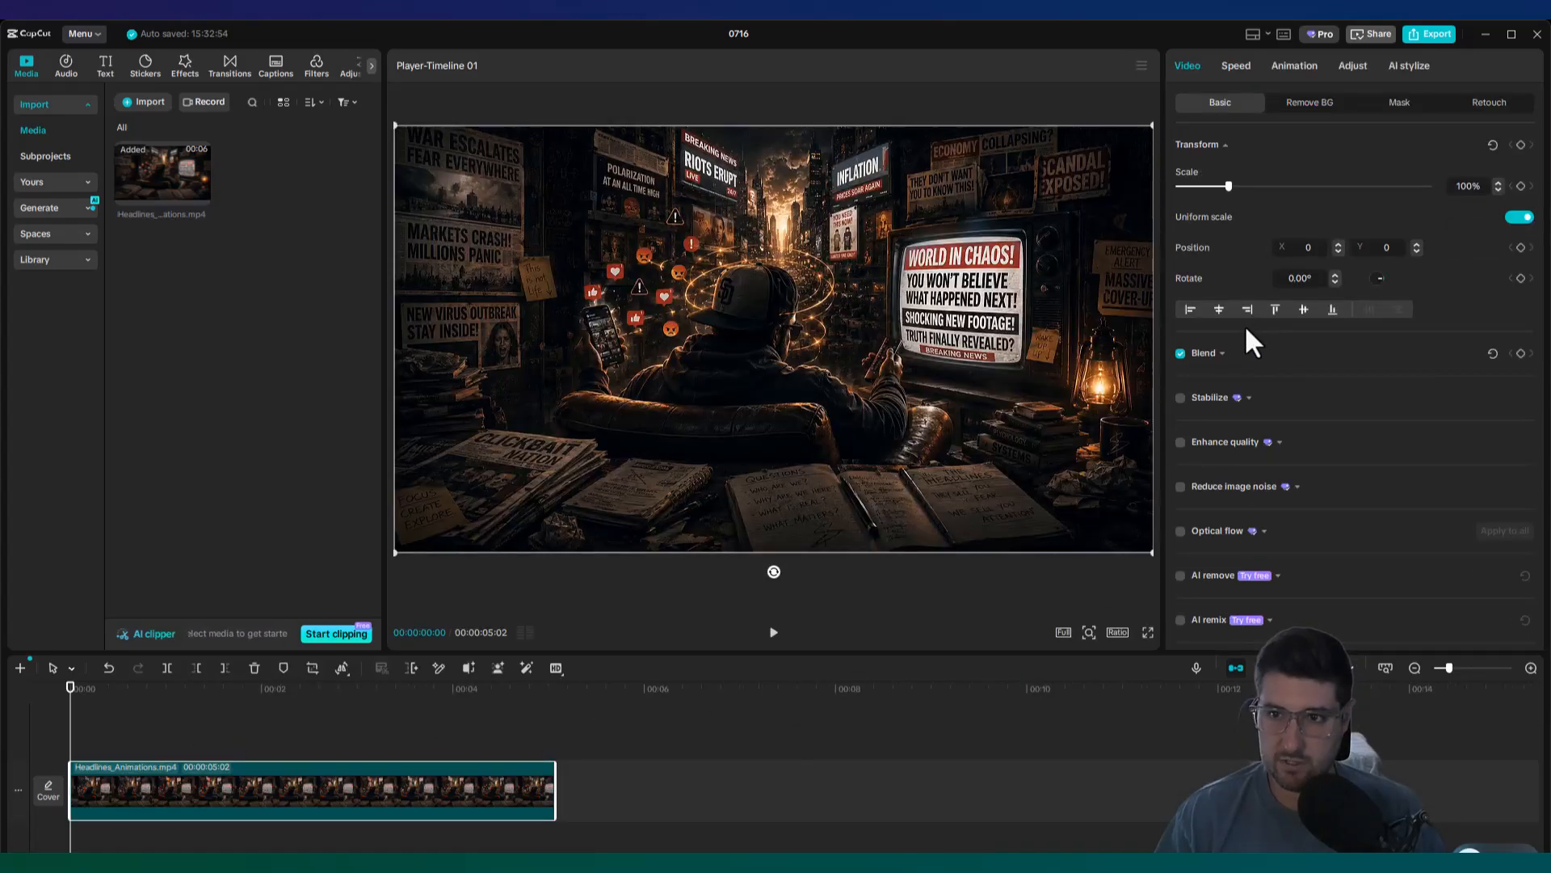
- Set the timeline clip's speed to 0.80x and play back the slowed clip
left_click(1237, 64)
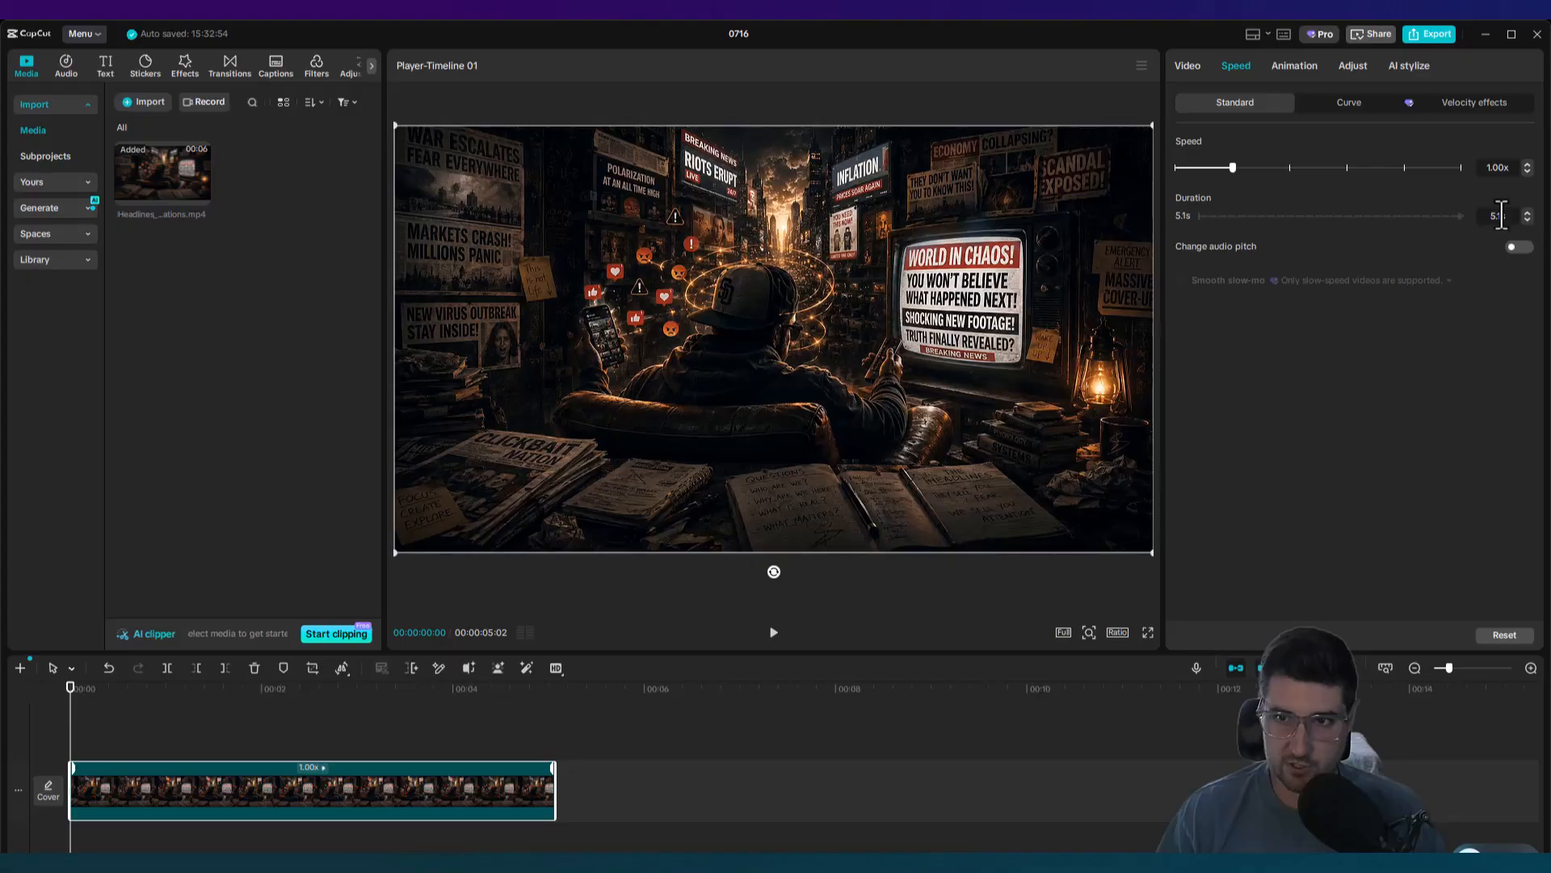
left_click(1527, 173)
left_click(1527, 173)
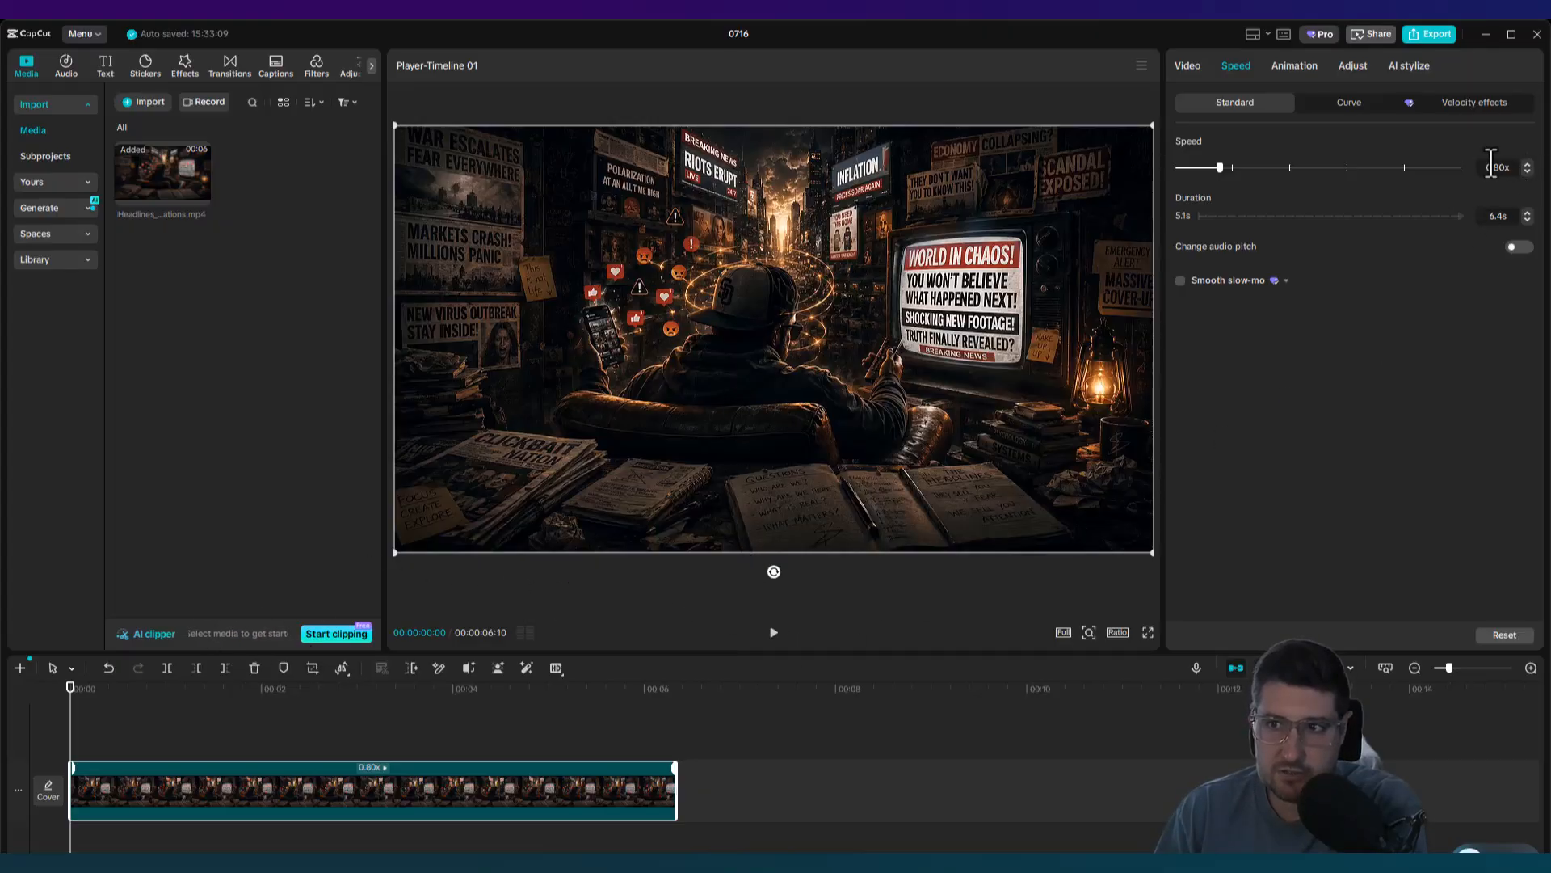
left_click(772, 635)
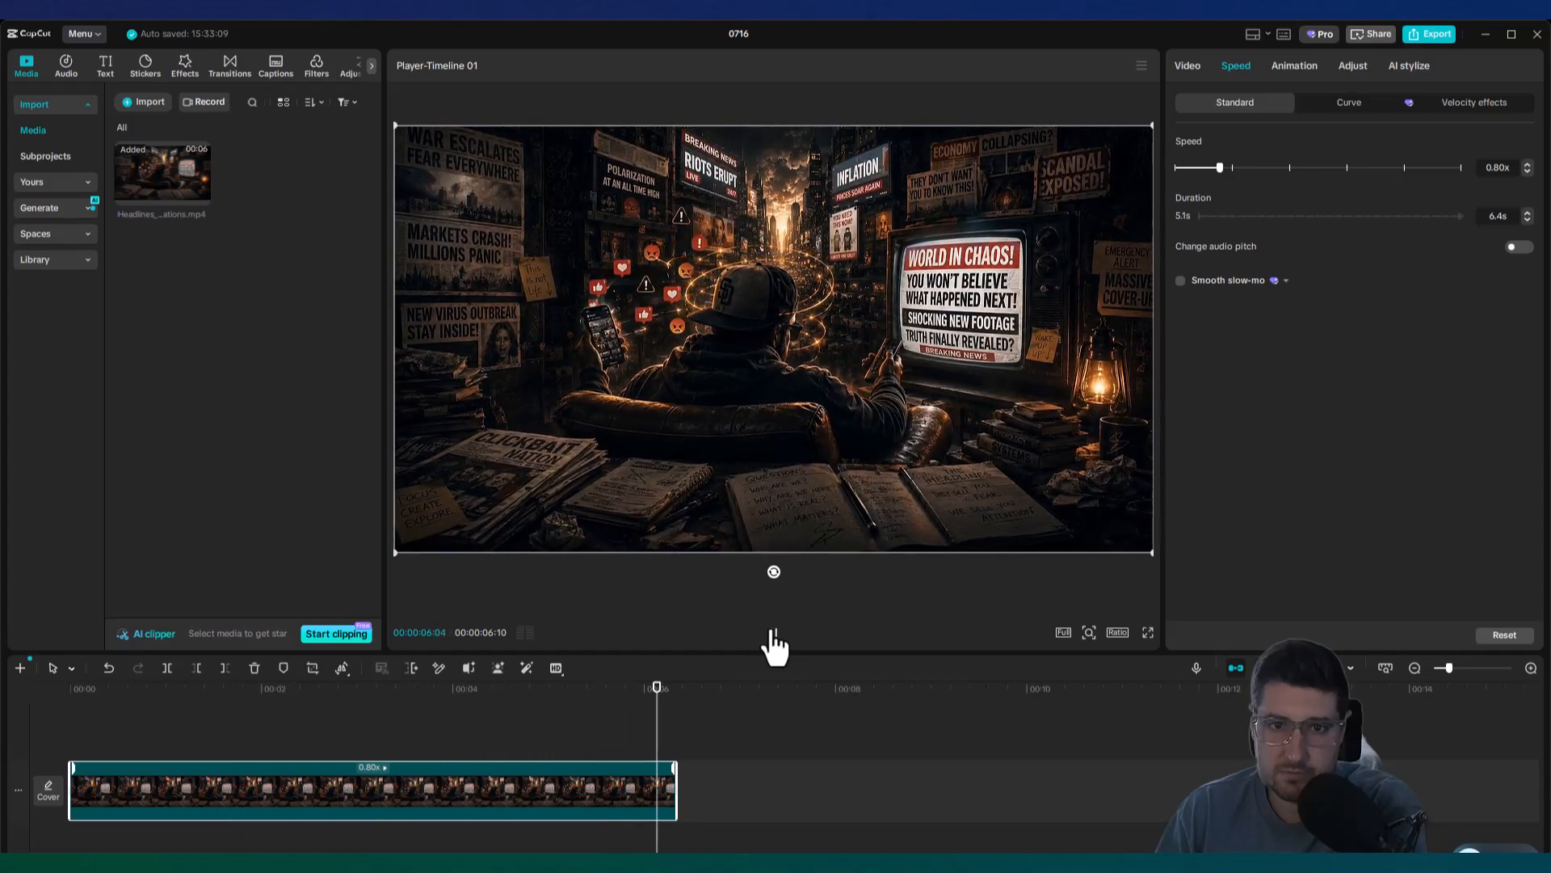
- Set the timeline clip's speed to 0.50x and play it back from the beginning
left_click(1527, 172)
left_click(1527, 171)
left_click(1527, 172)
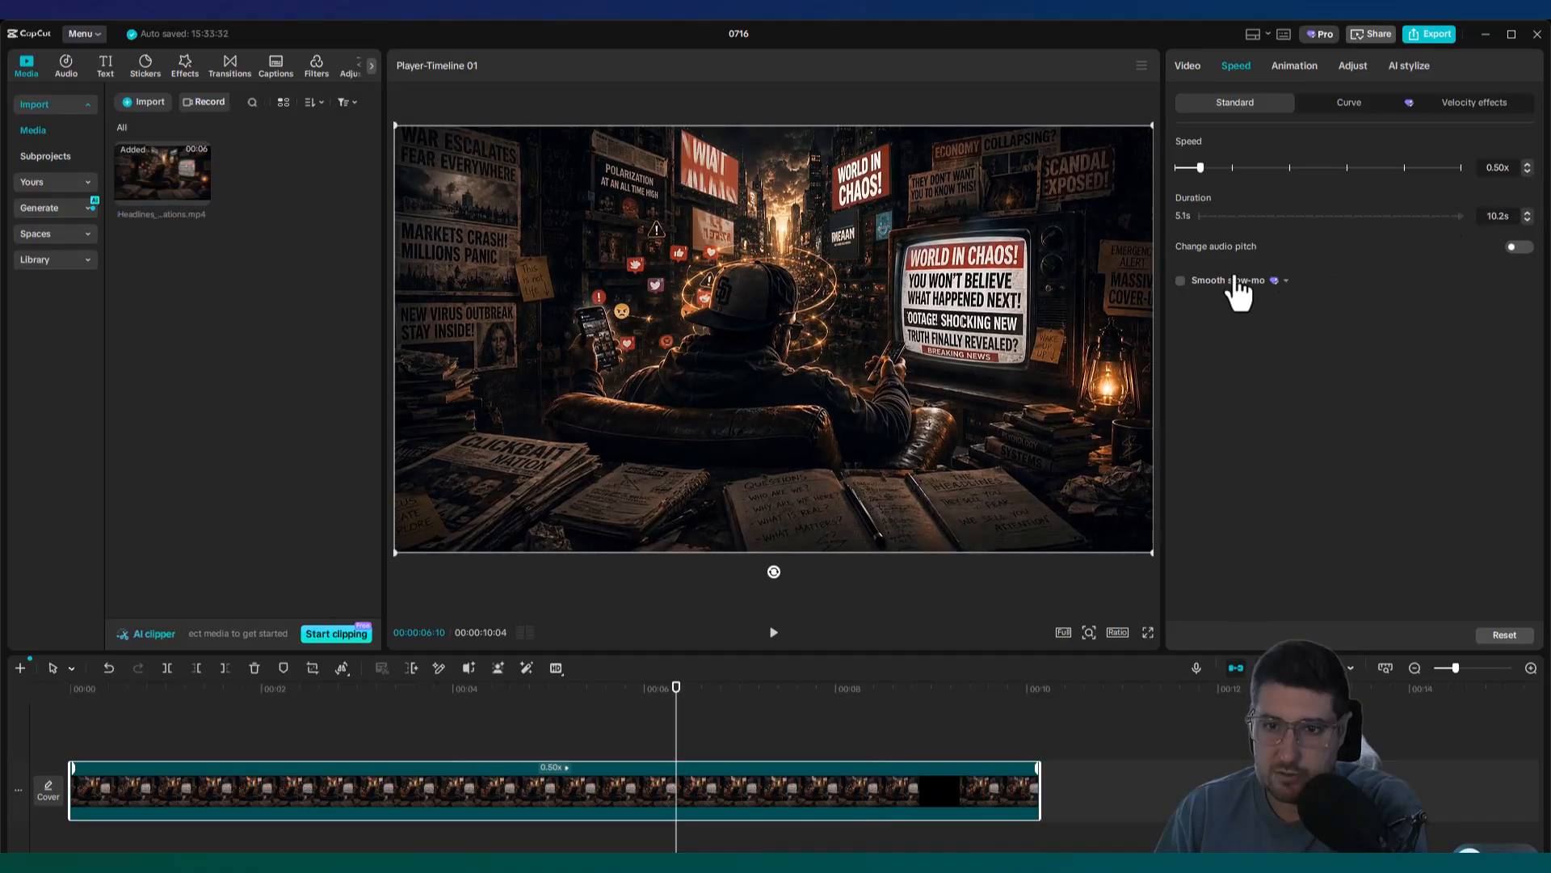
left_click_drag(675, 707, 14, 736)
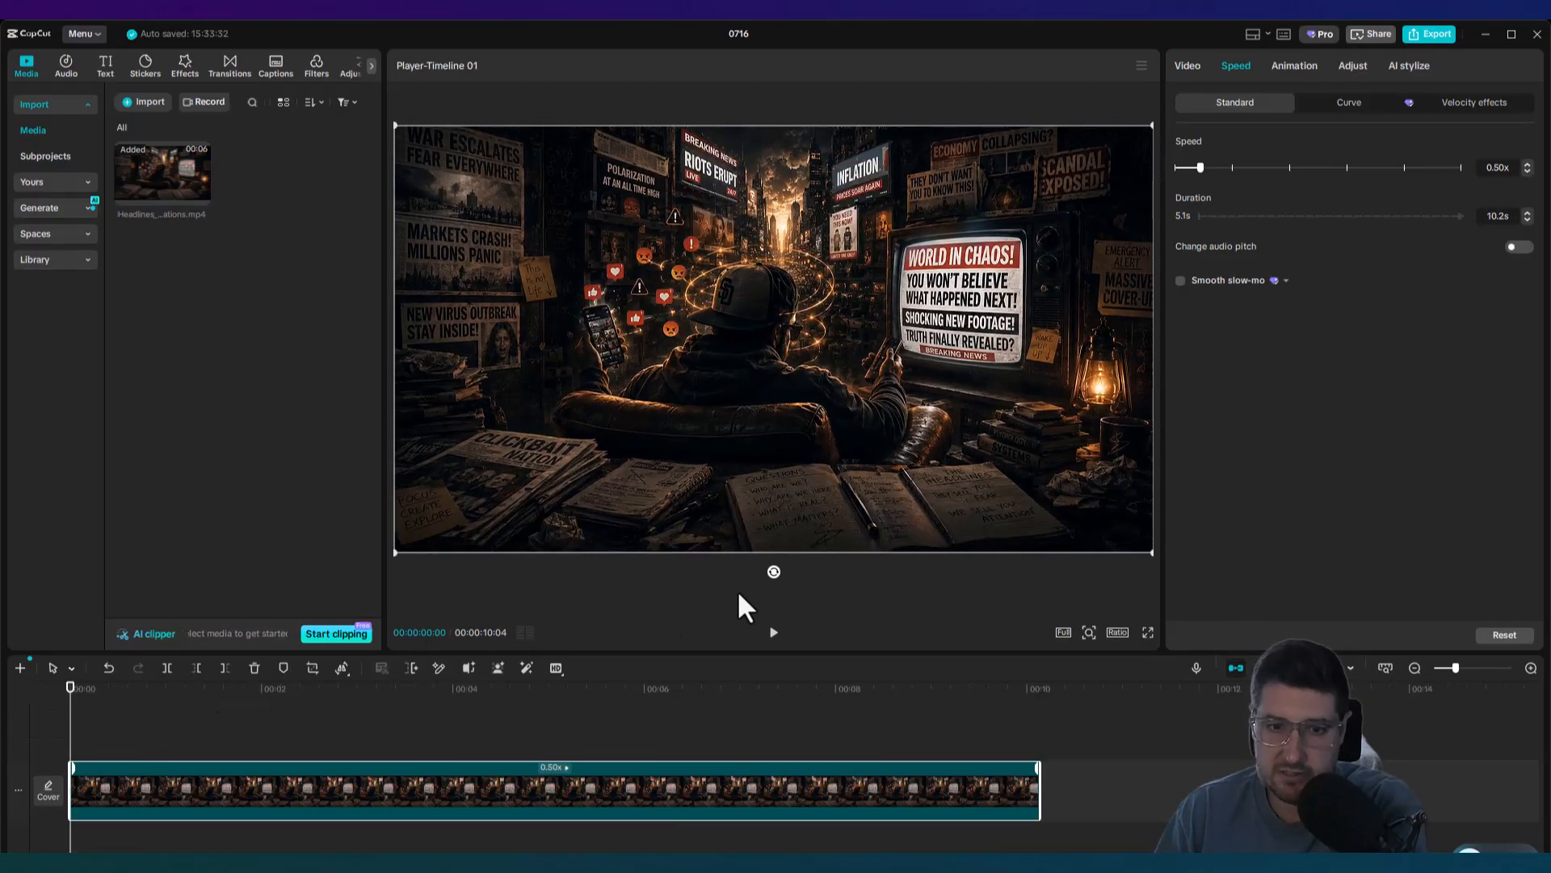
left_click(774, 633)
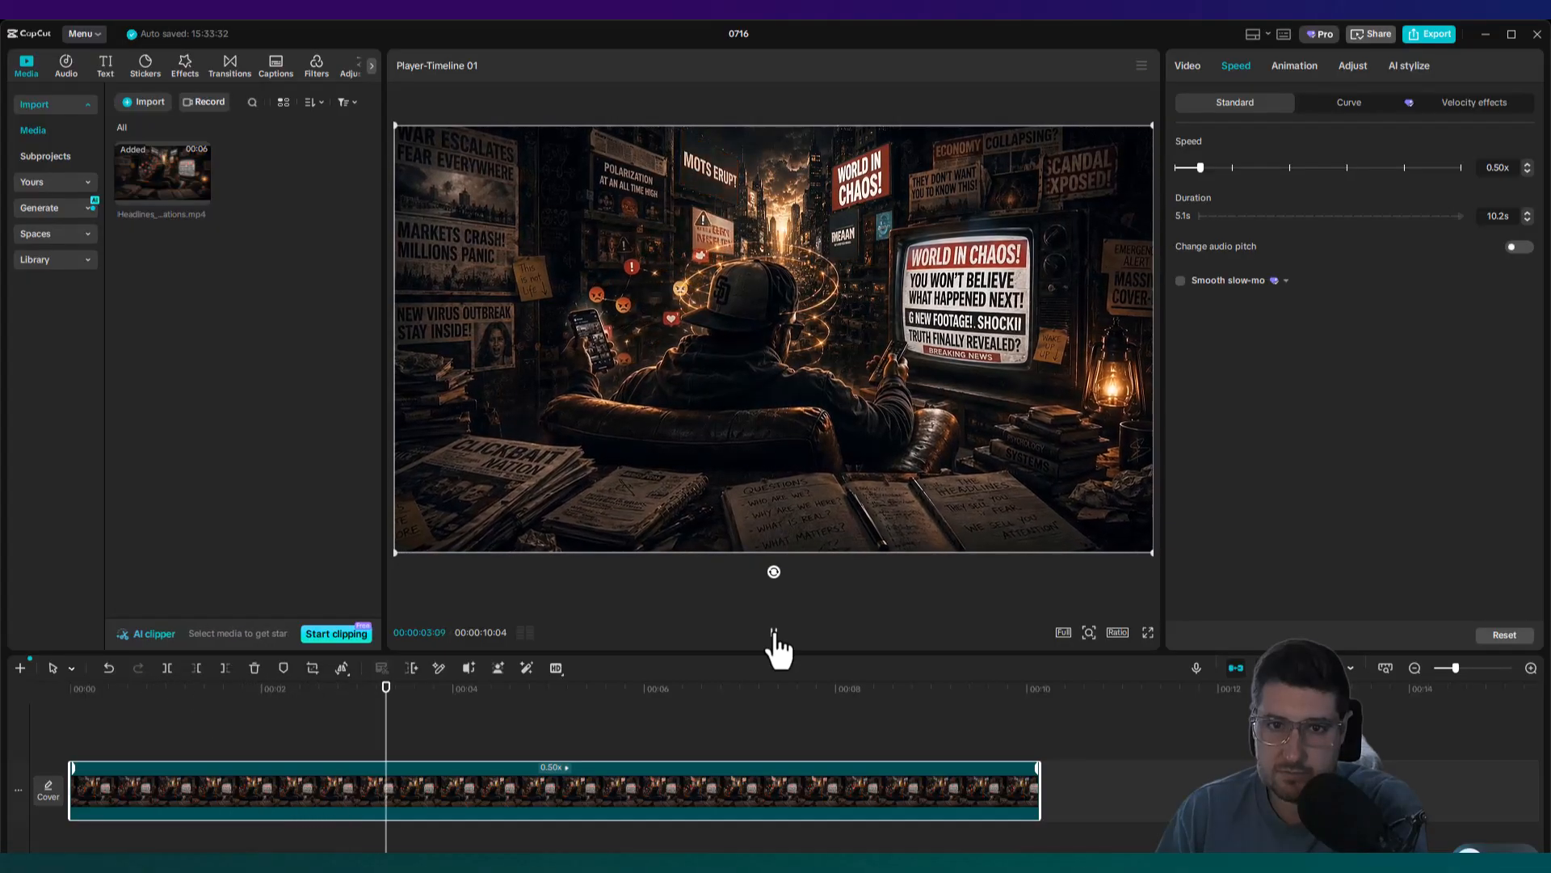
- Split the headlines clip near its end at 00:00:09:14
mouse_move(994, 693)
left_mouse_down()
mouse_move(900, 711)
mouse_move(978, 718)
left_mouse_up()
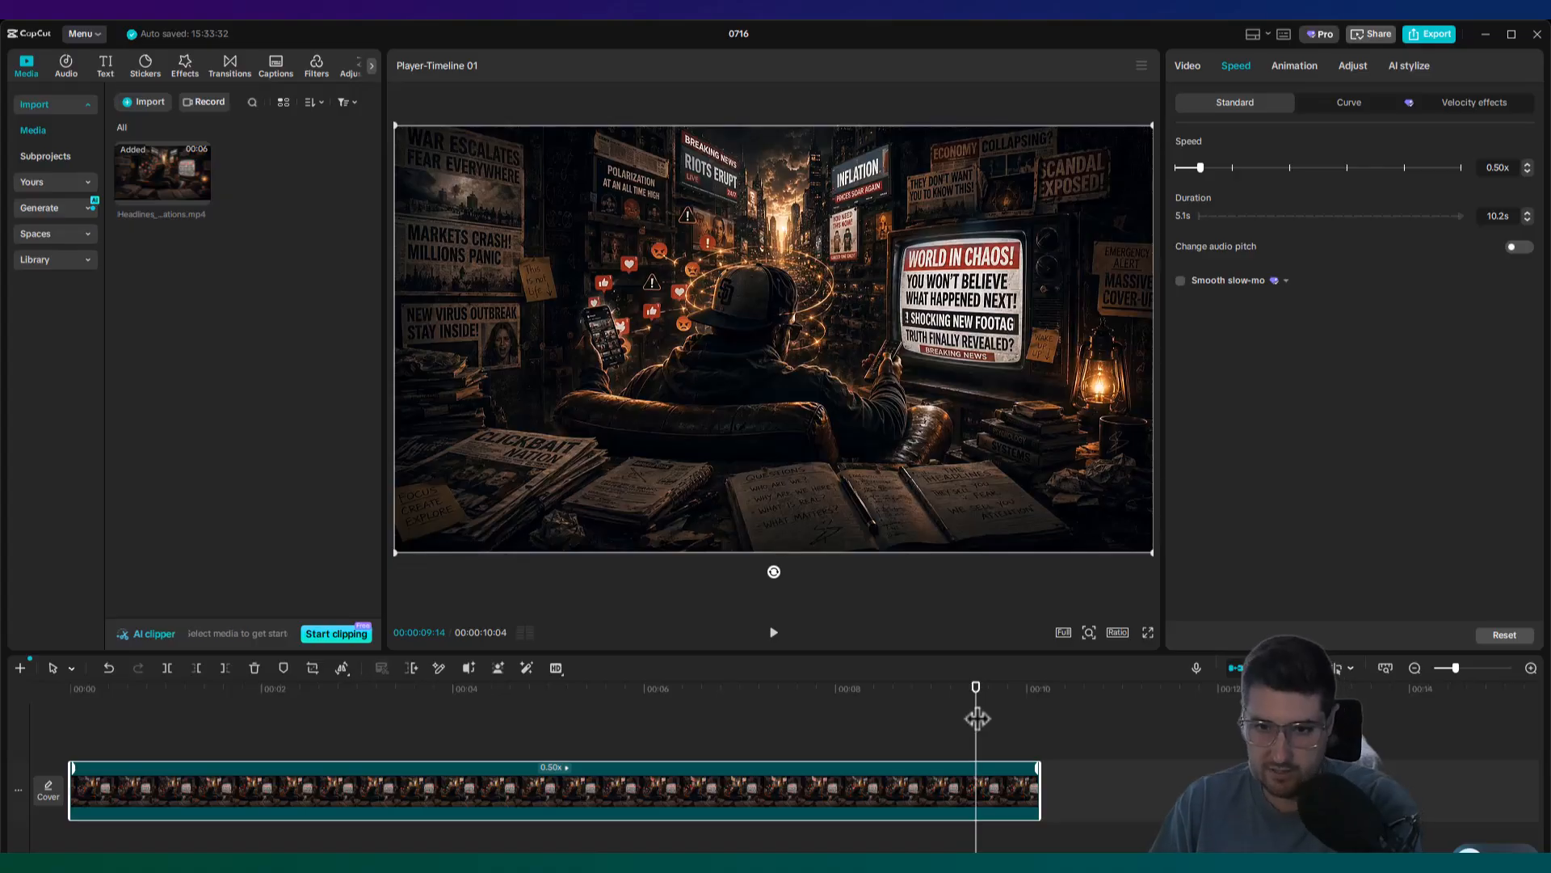
key("ctrl+b")
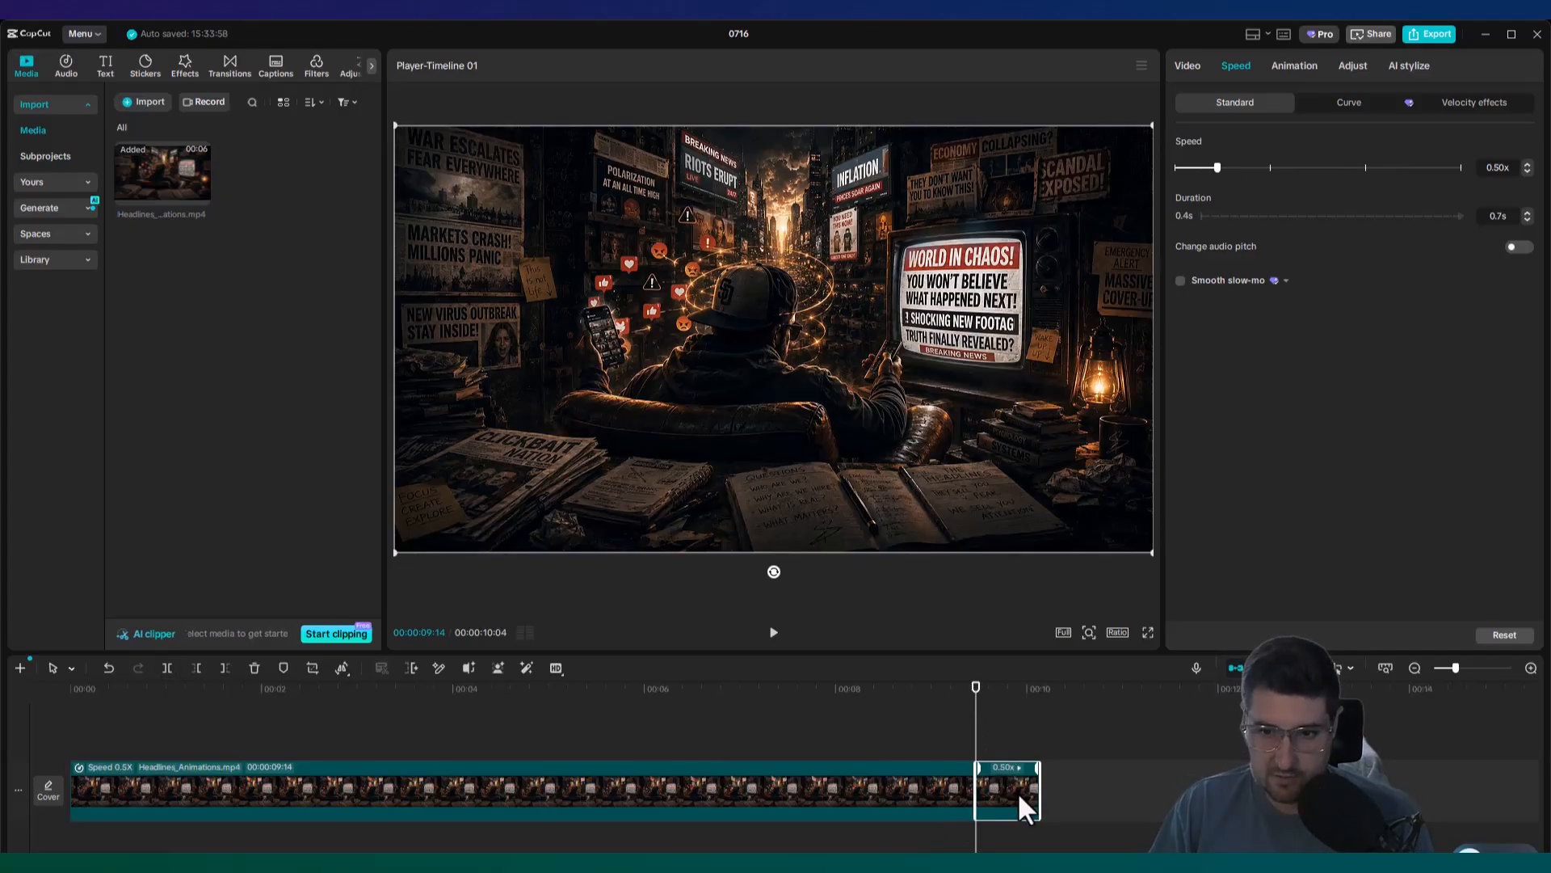
- Delete the leftover segment at the end of the headlines clip and trim off its beginning up to 00:00:00:13
key("Delete")
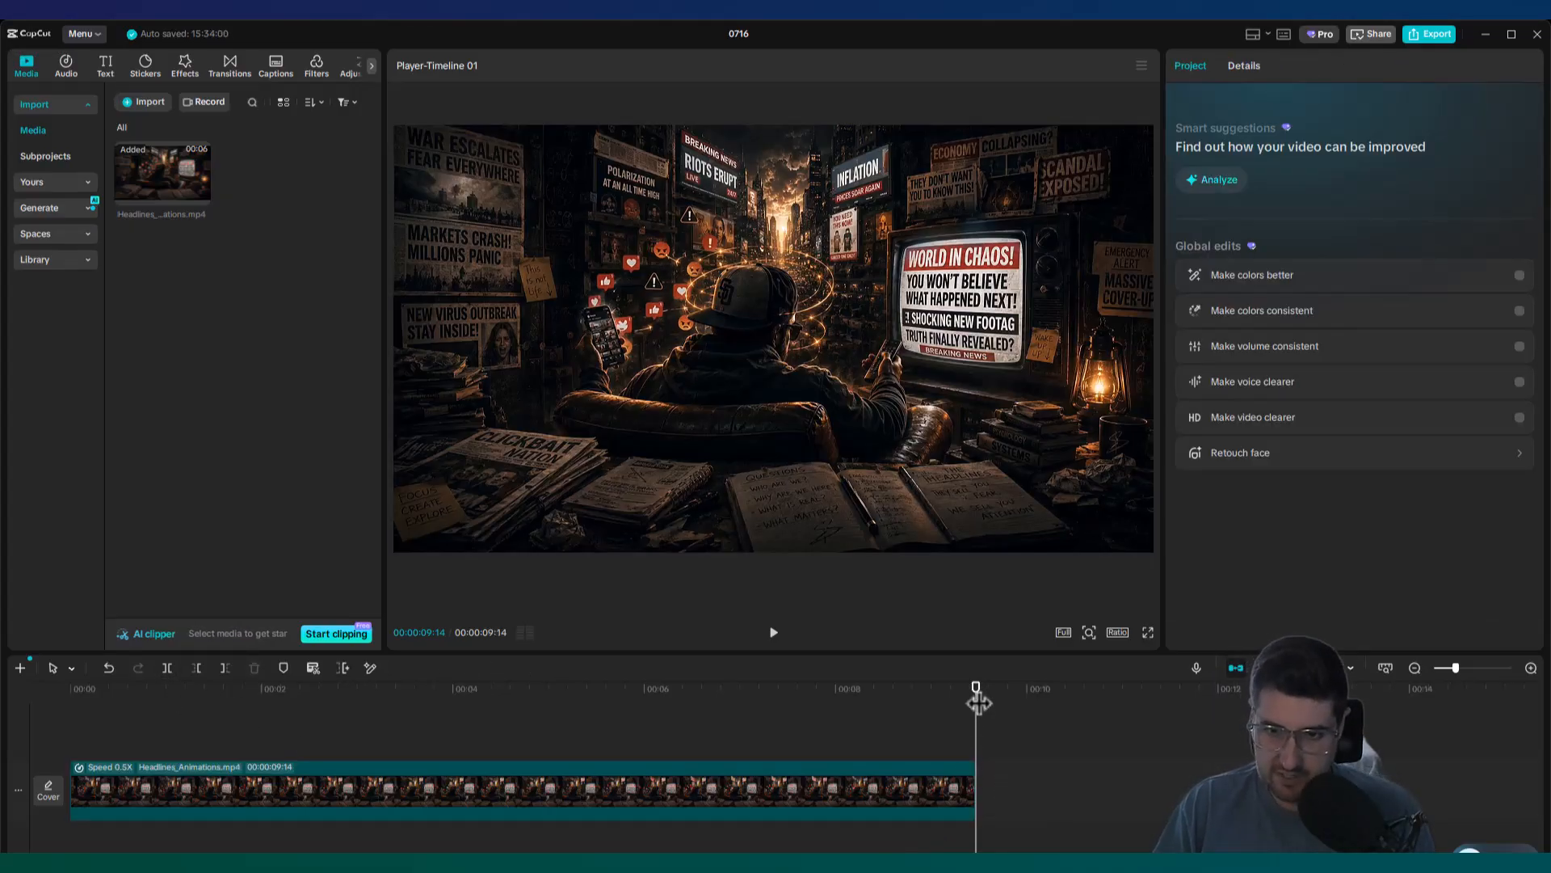
left_click_drag(976, 692, 111, 763)
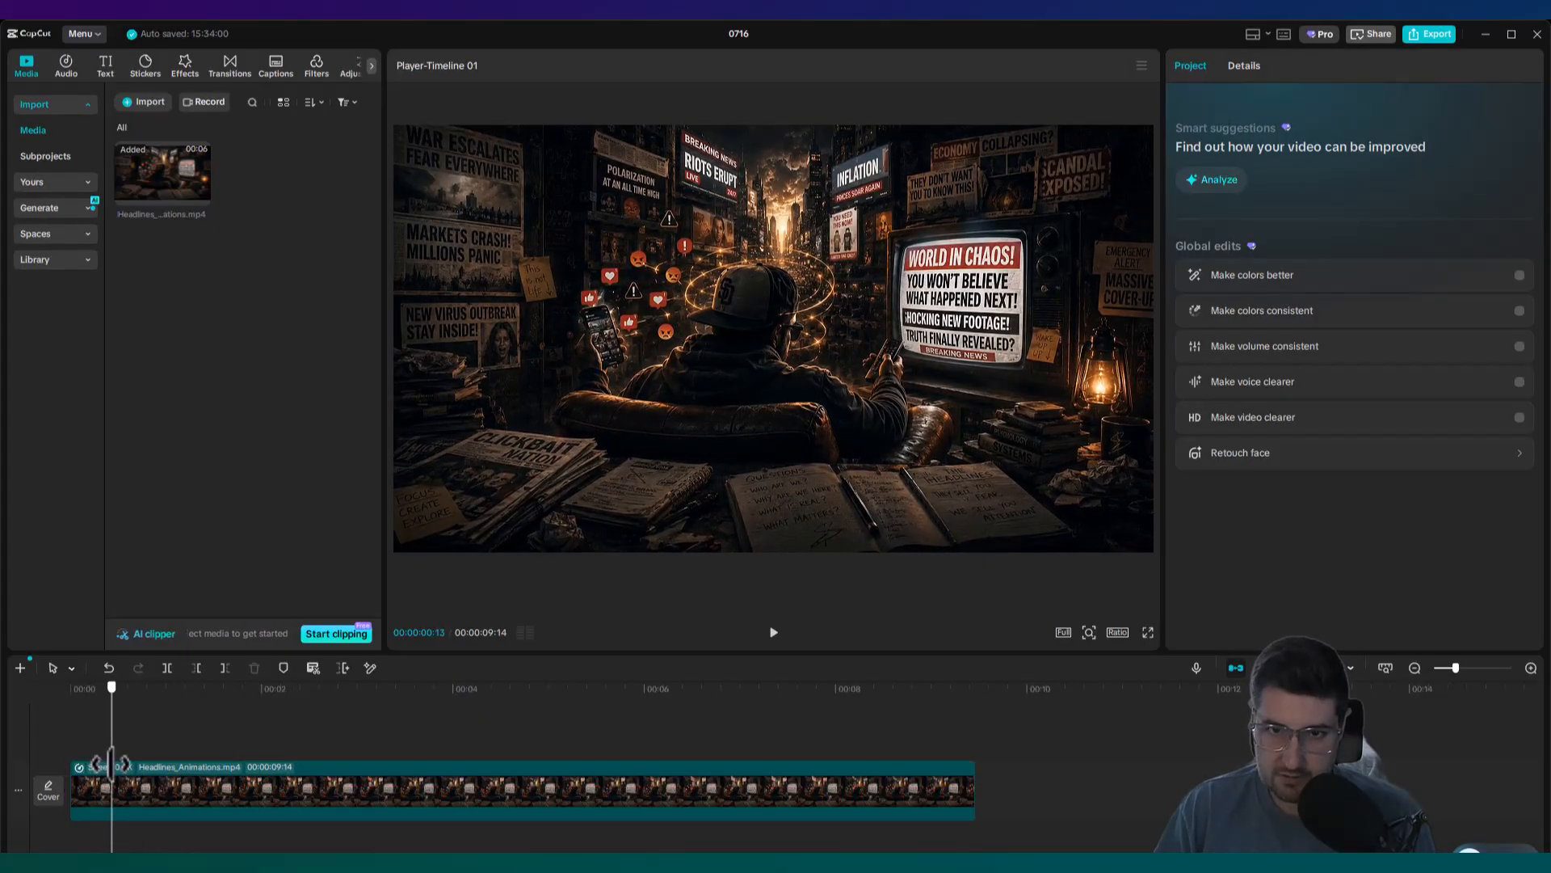
left_click(168, 668)
left_click(89, 787)
key("Delete")
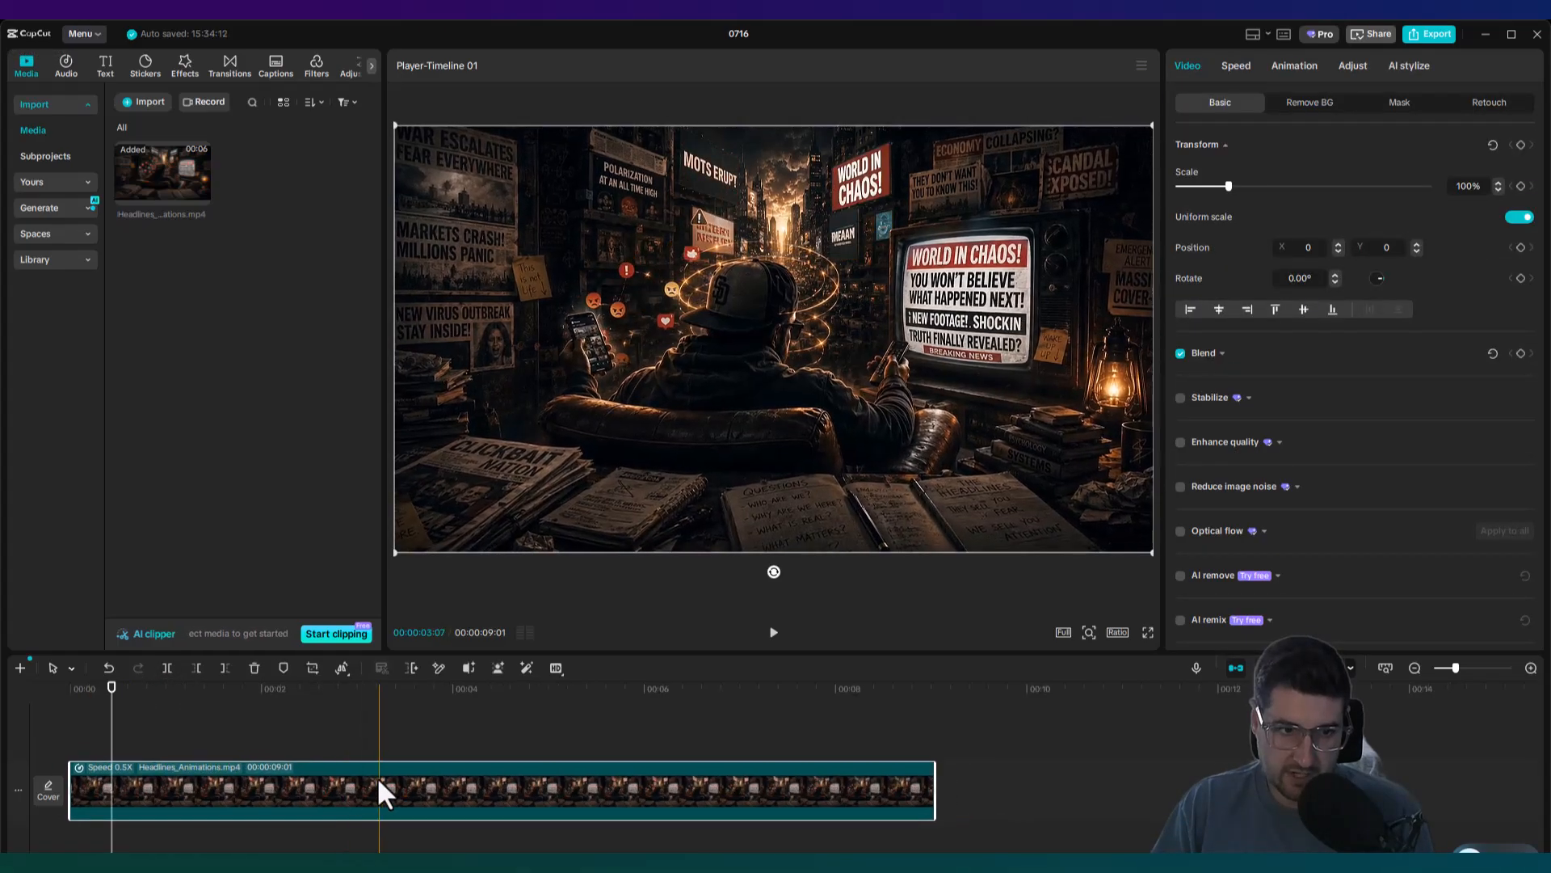
- Play the trimmed headlines clip through from the start and paste a copy of it directly after the original on the same track
left_click_drag(111, 689, 70, 689)
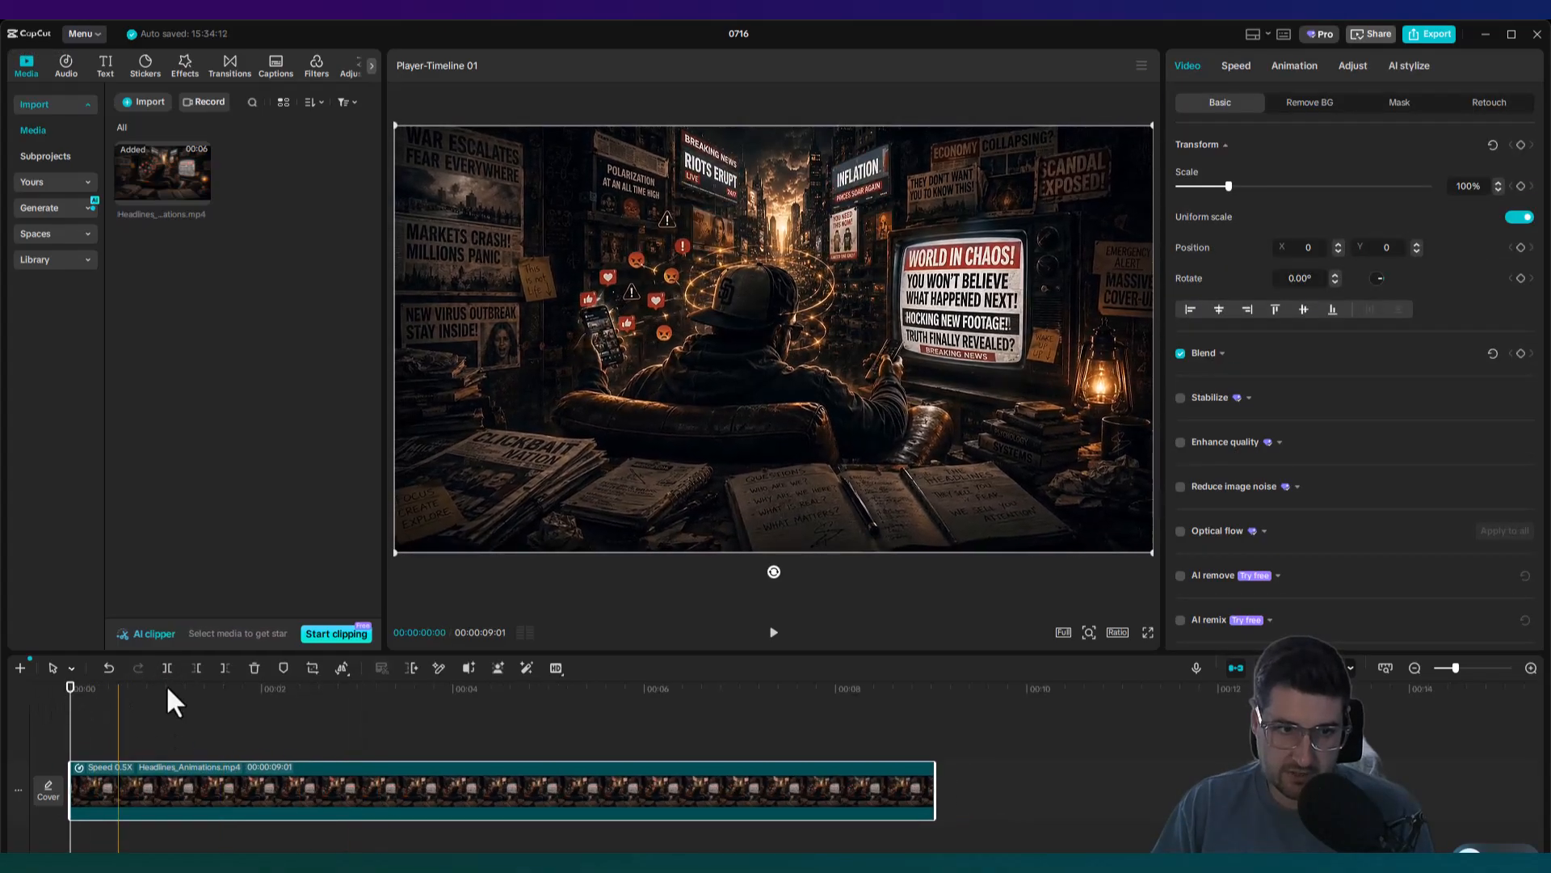
left_click(773, 634)
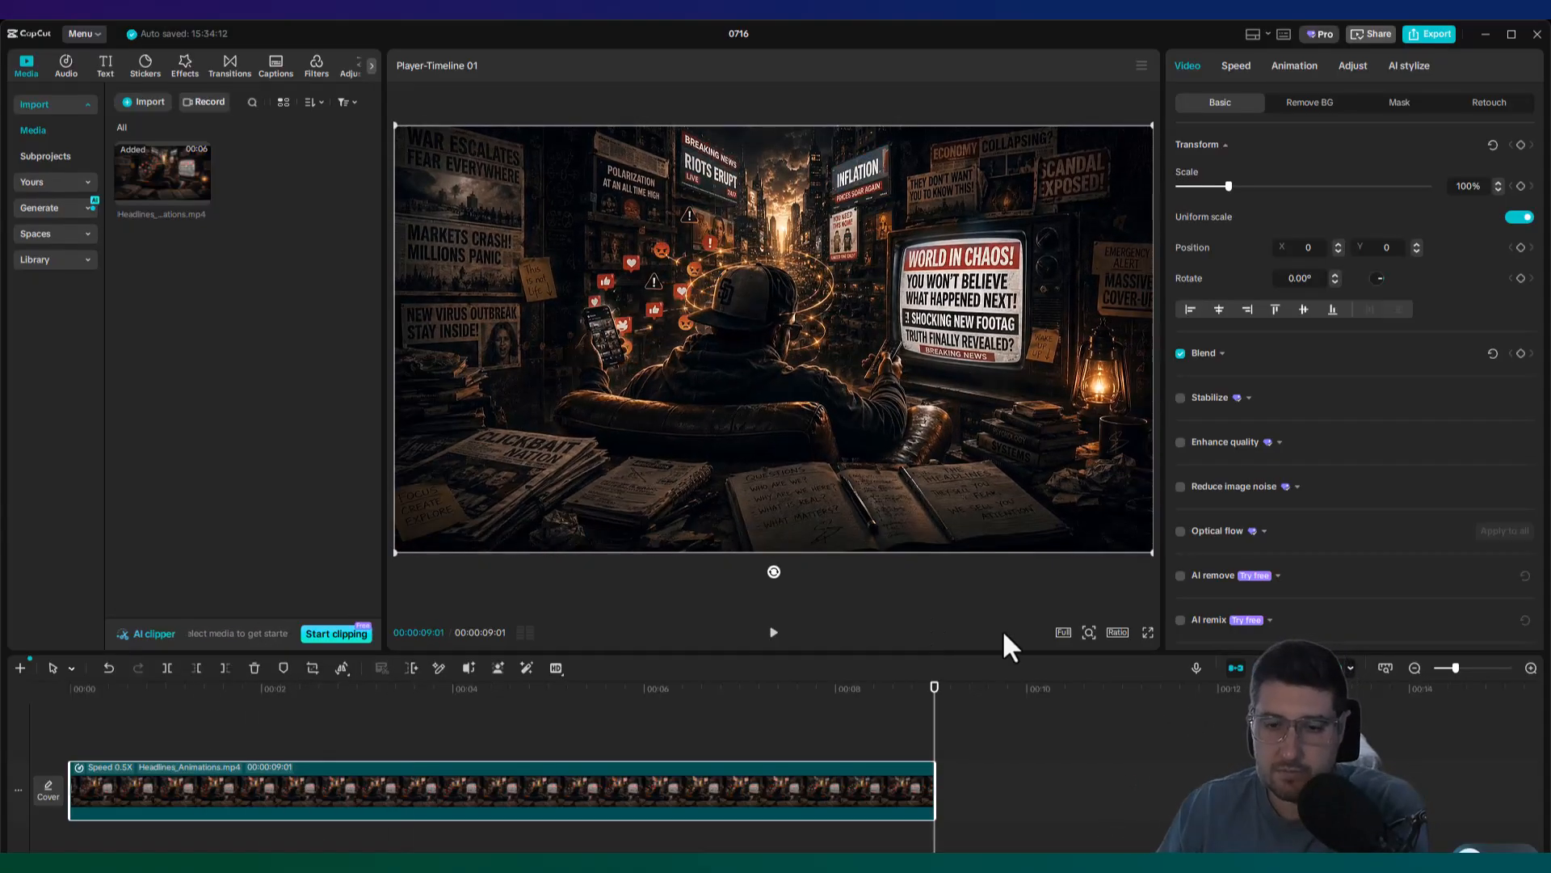
key("ctrl+v")
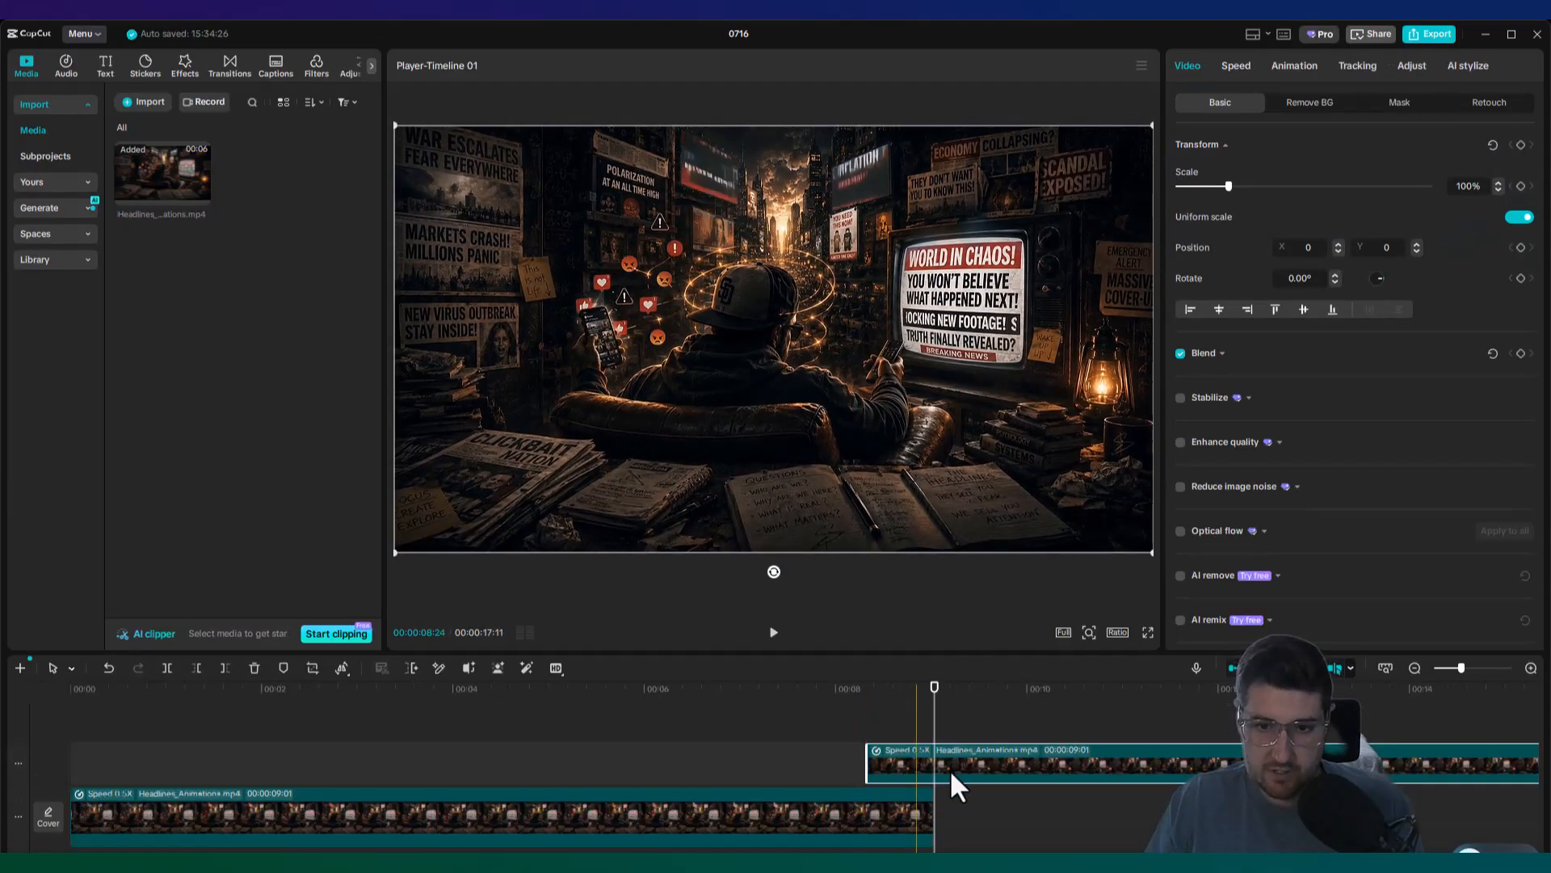
left_click_drag(953, 782, 1043, 817)
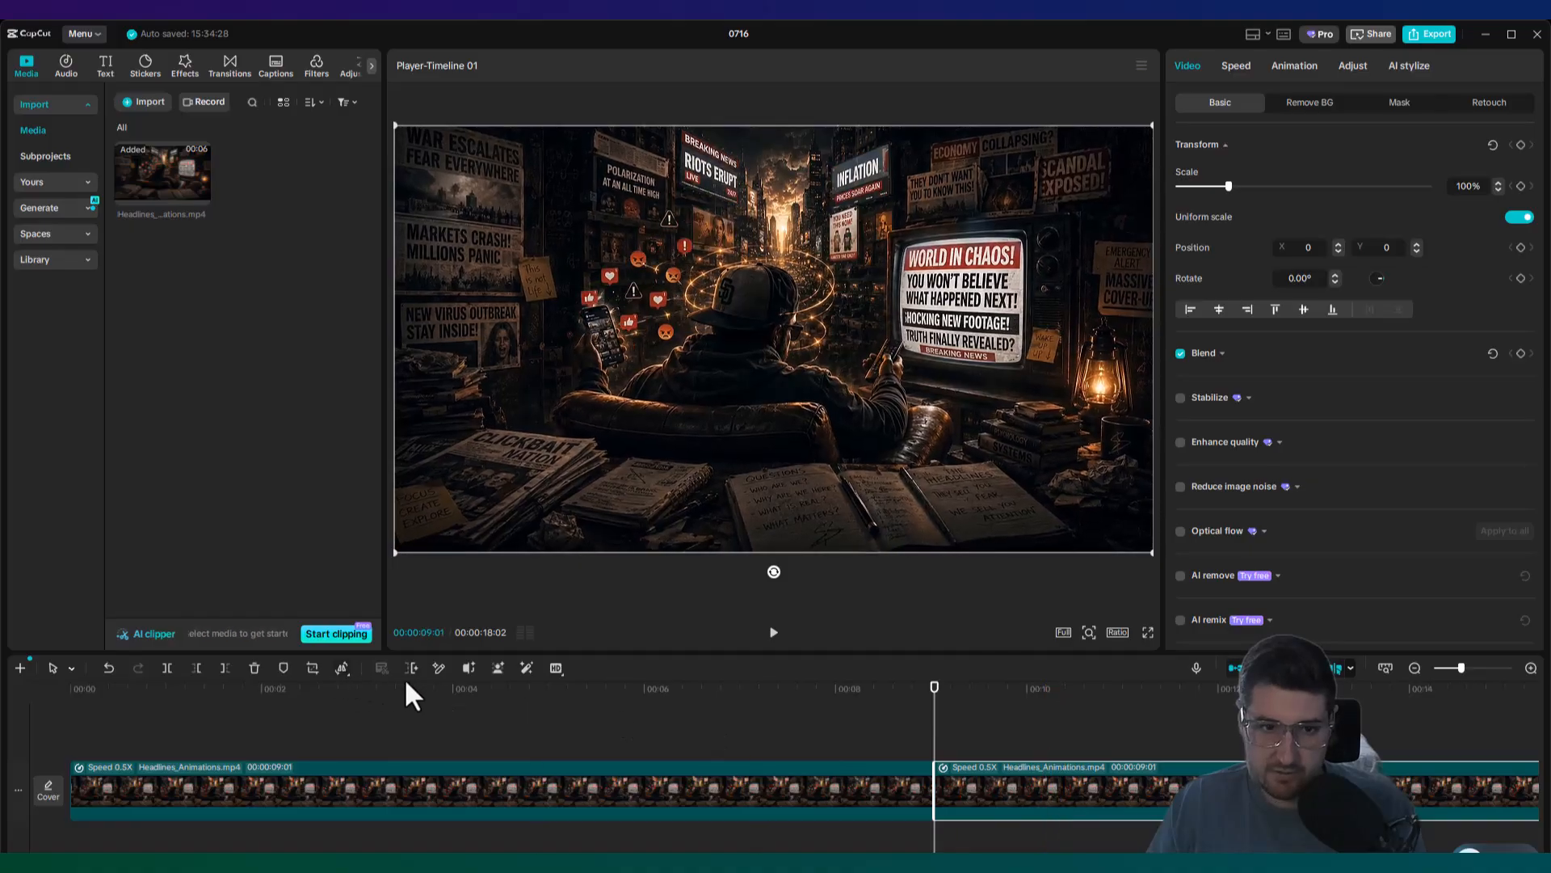
- Play back the cut between the two headlines clips several times to check how smoothly the loop joins
left_click_drag(933, 683, 910, 677)
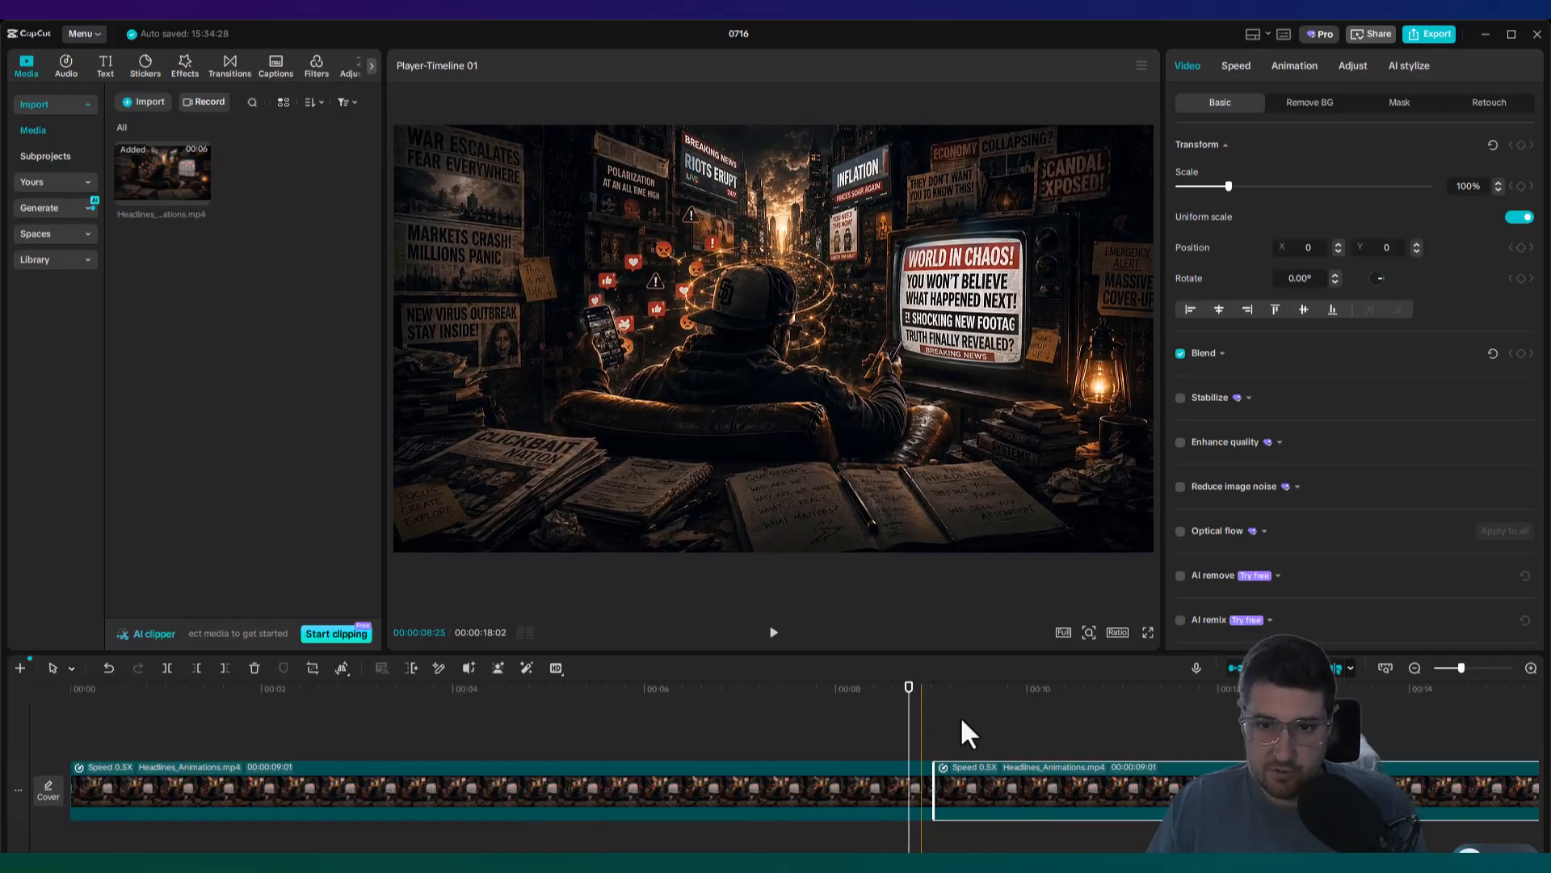
key("space")
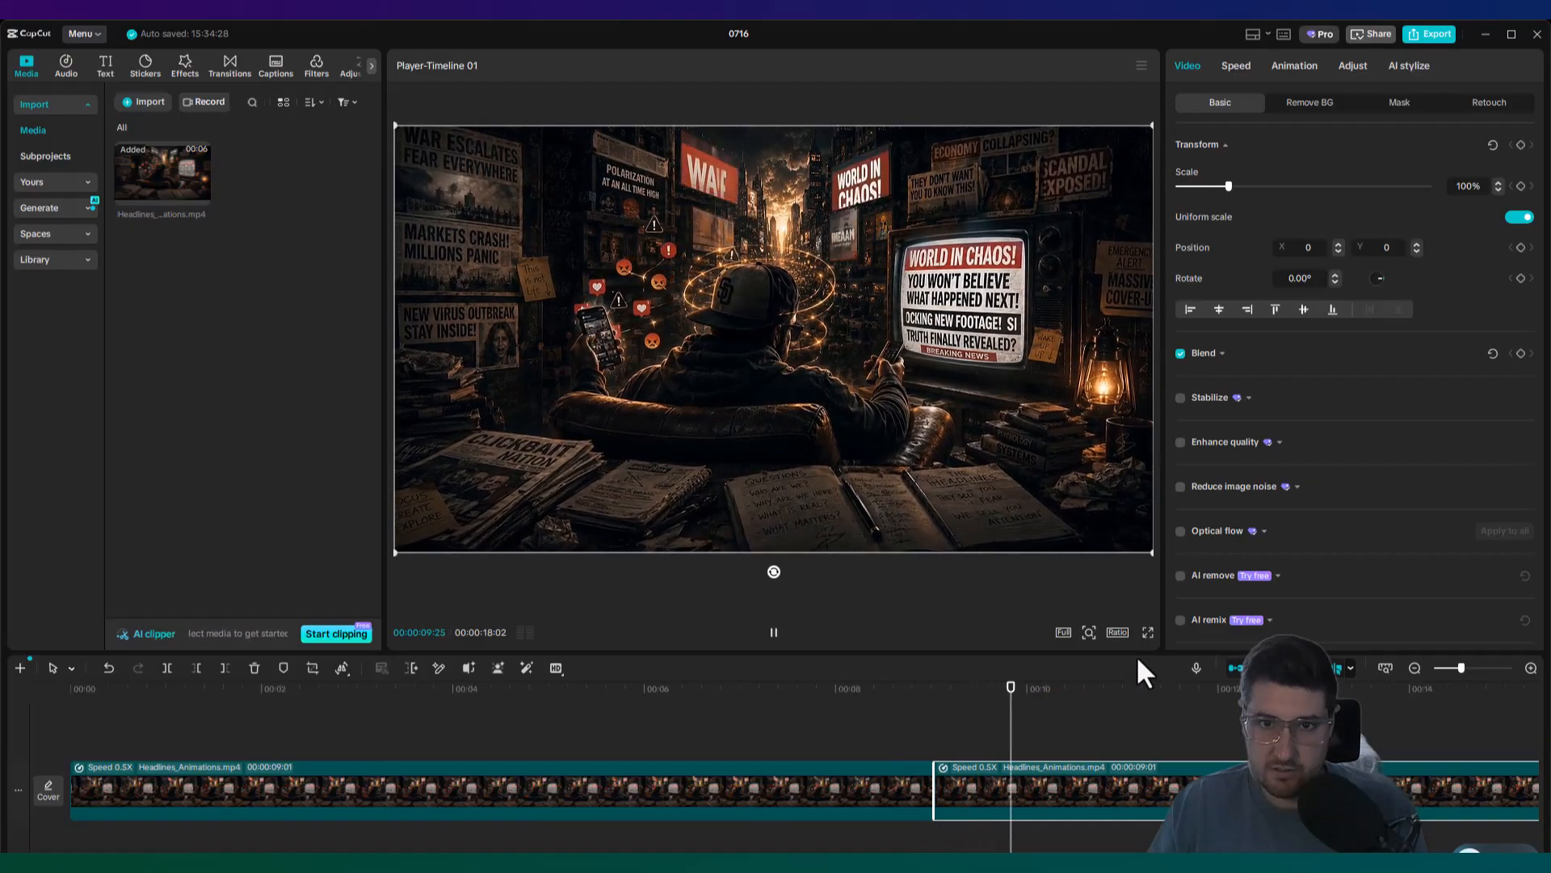
key("space")
left_click(678, 691)
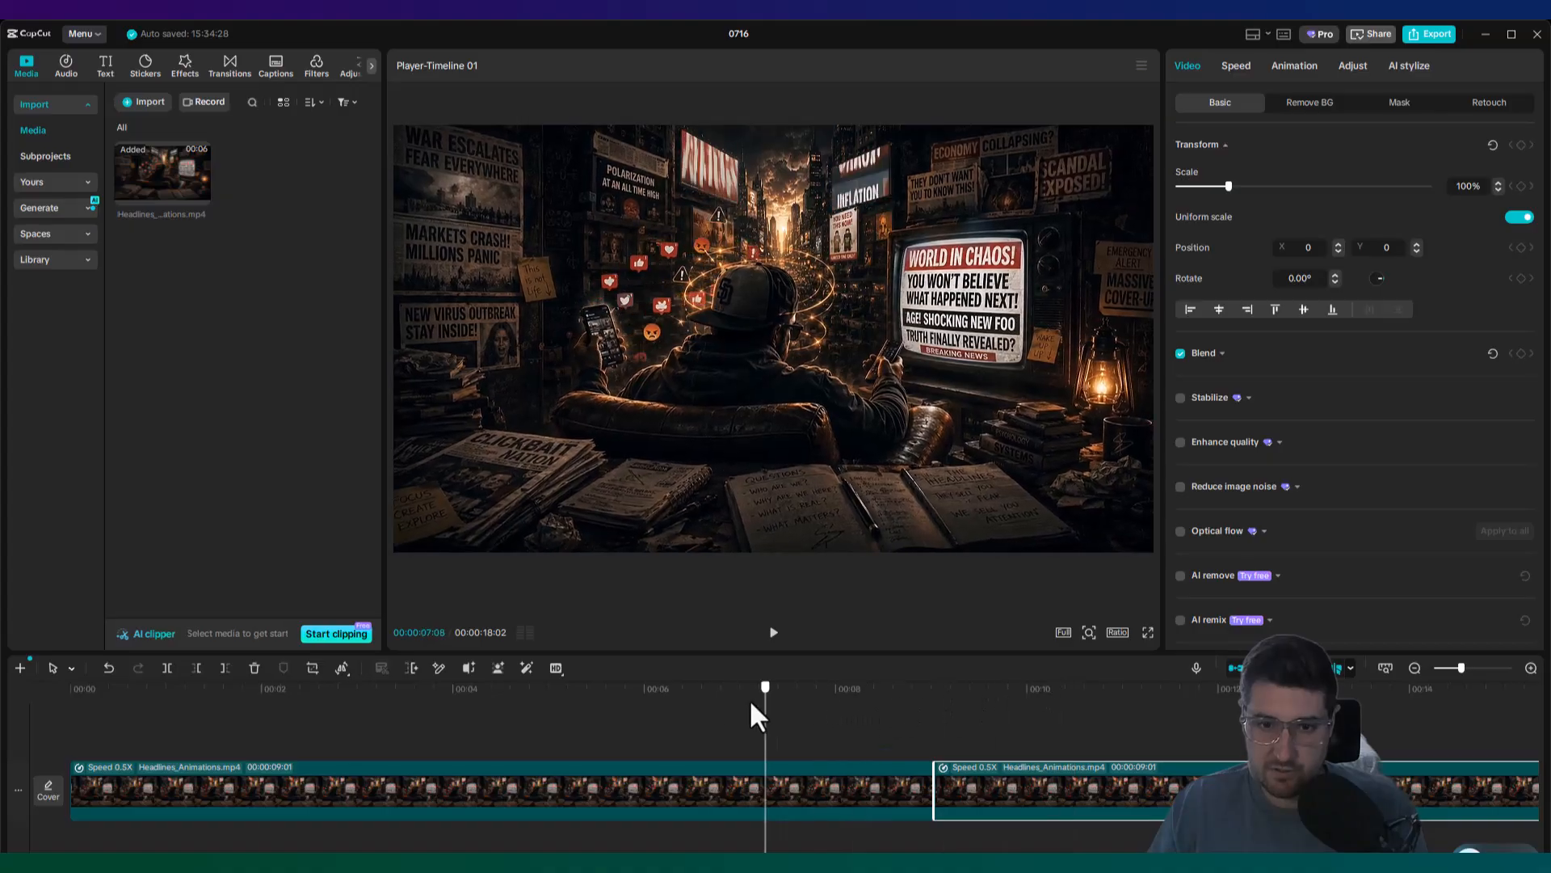
key("space")
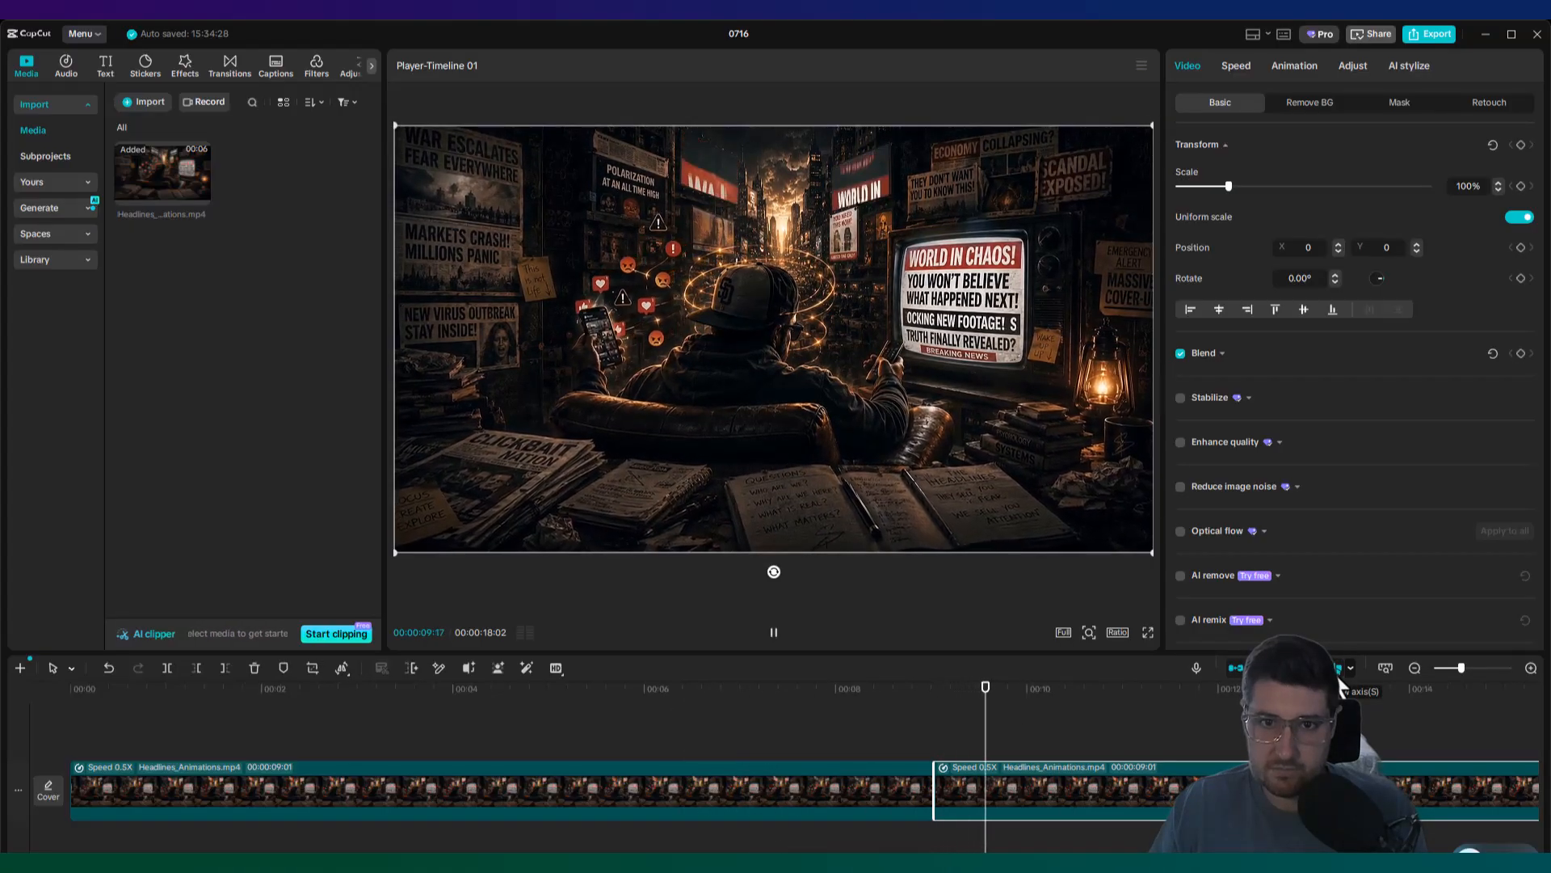
key("space")
mouse_move(929, 691)
left_mouse_down()
mouse_move(913, 691)
mouse_move(1030, 687)
mouse_move(845, 692)
mouse_move(910, 693)
left_mouse_up()
key("space")
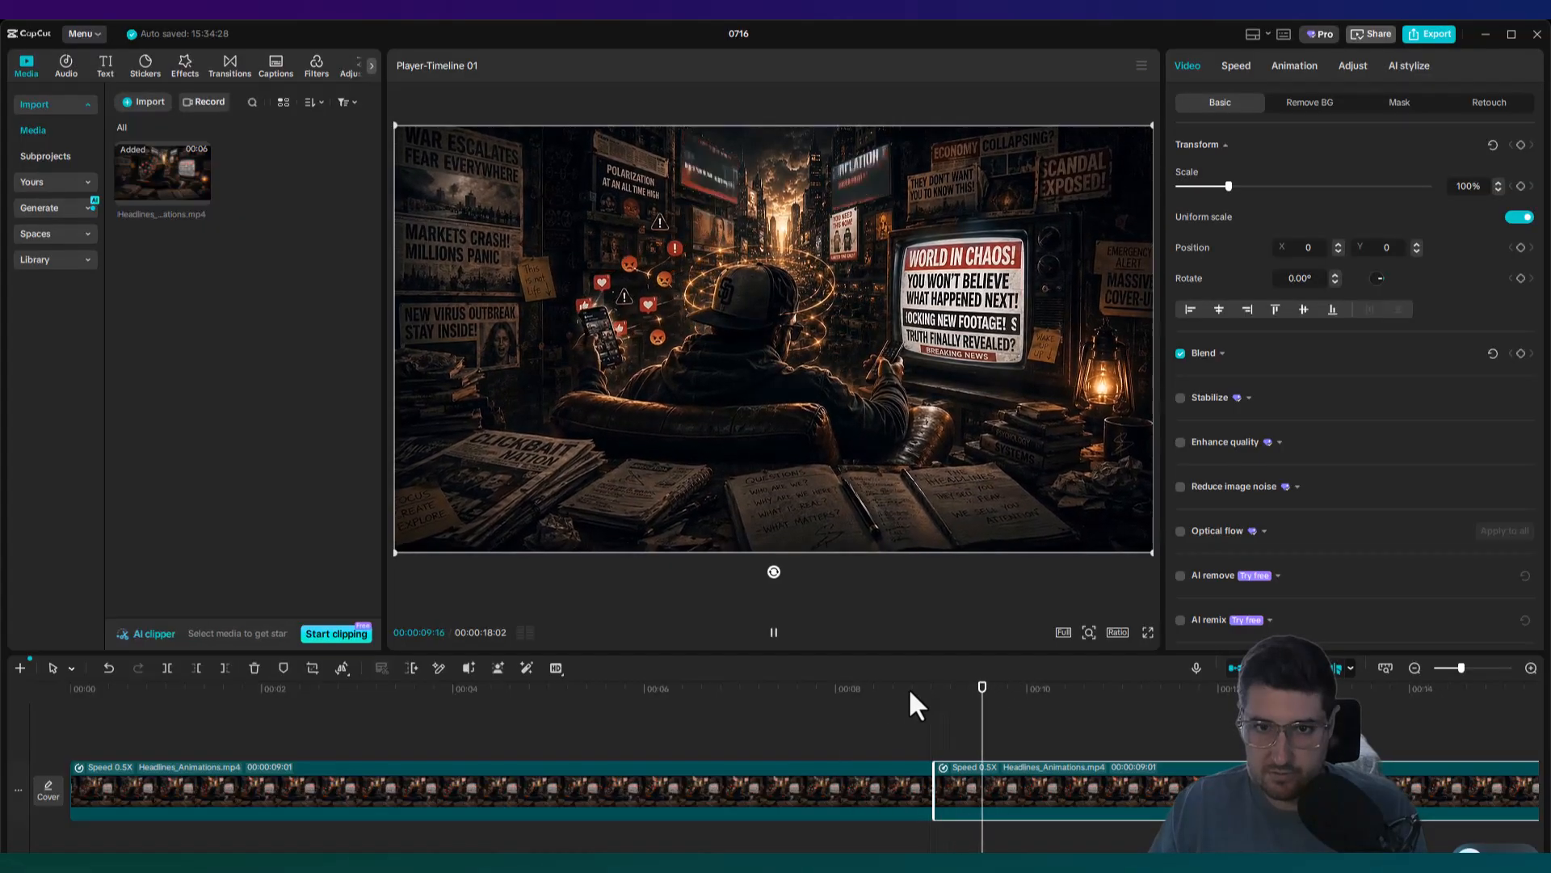
key("space")
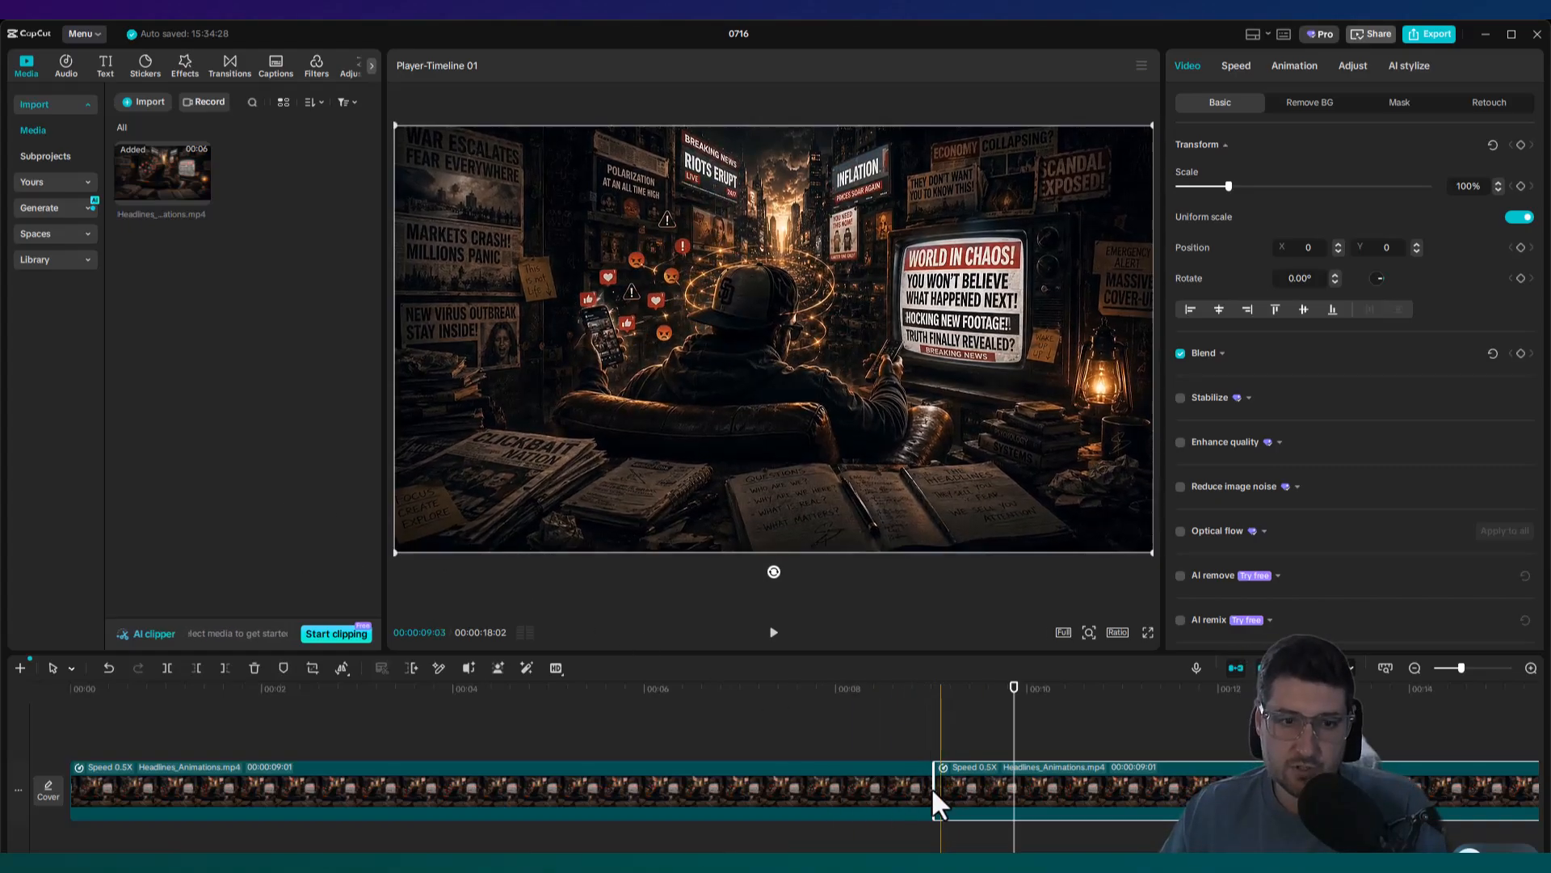
- Search the transitions for "fade" and add Cross Fade at the cut between the two clips, accepting duplicate frames
left_click(223, 67)
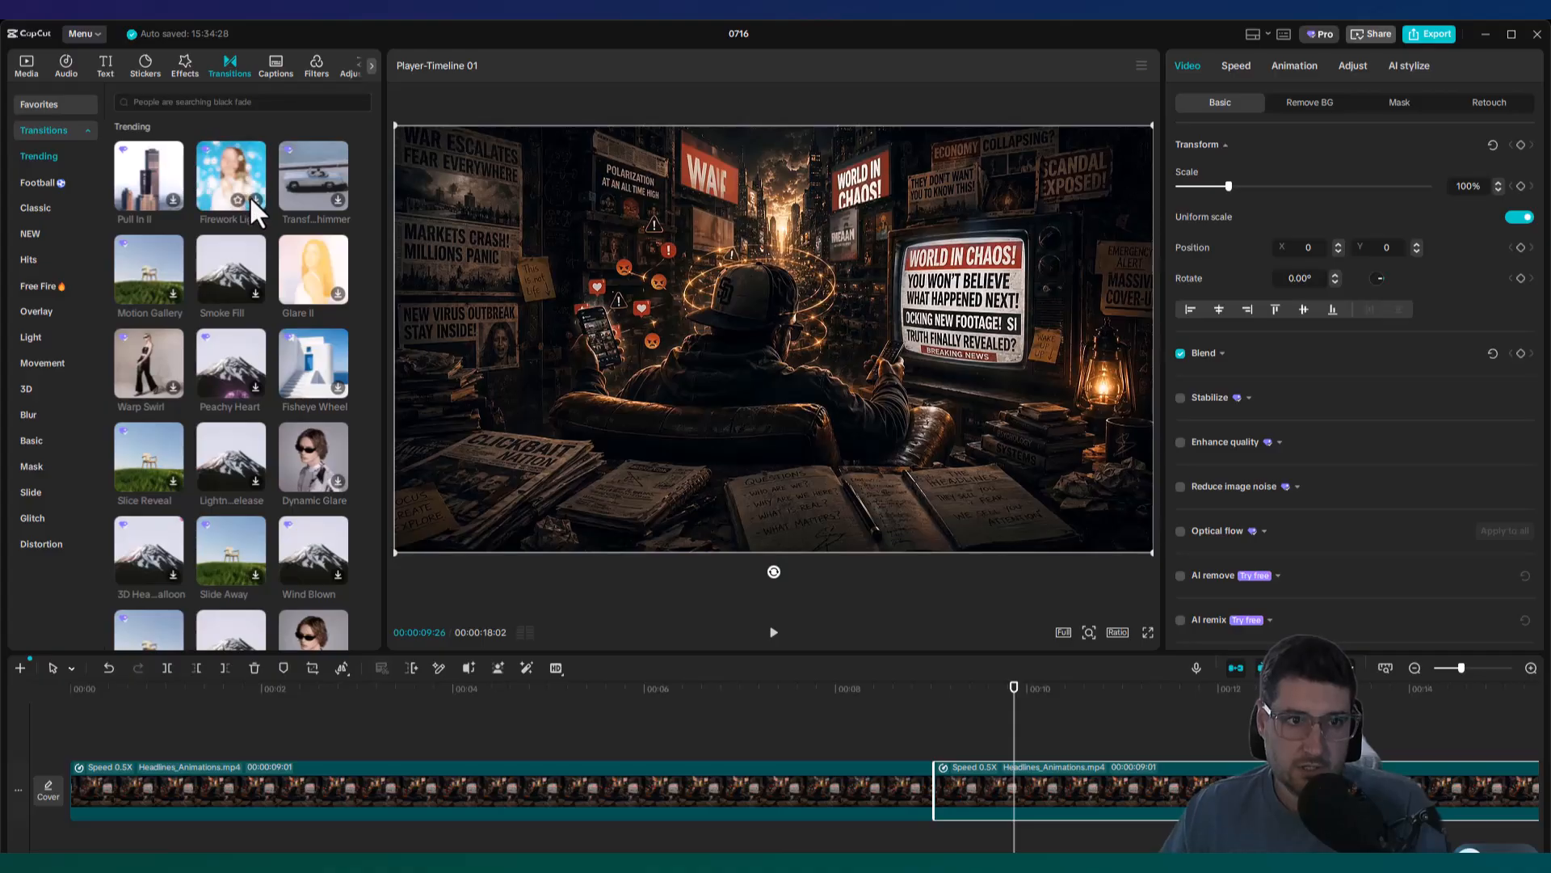
left_click(176, 109)
type("fade")
key("Return")
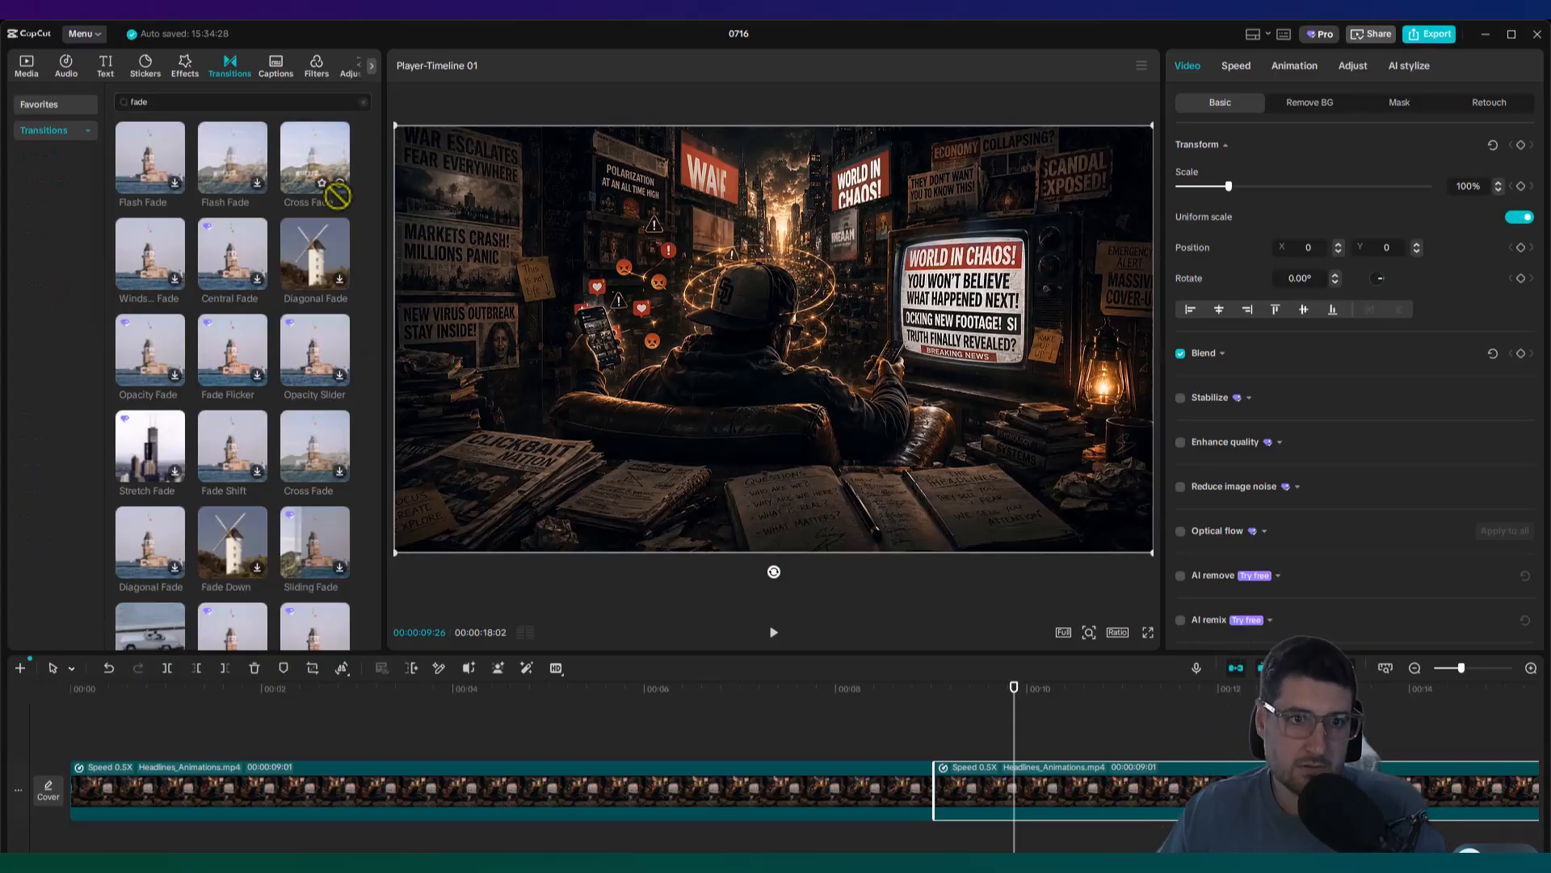
left_click_drag(323, 179, 872, 789)
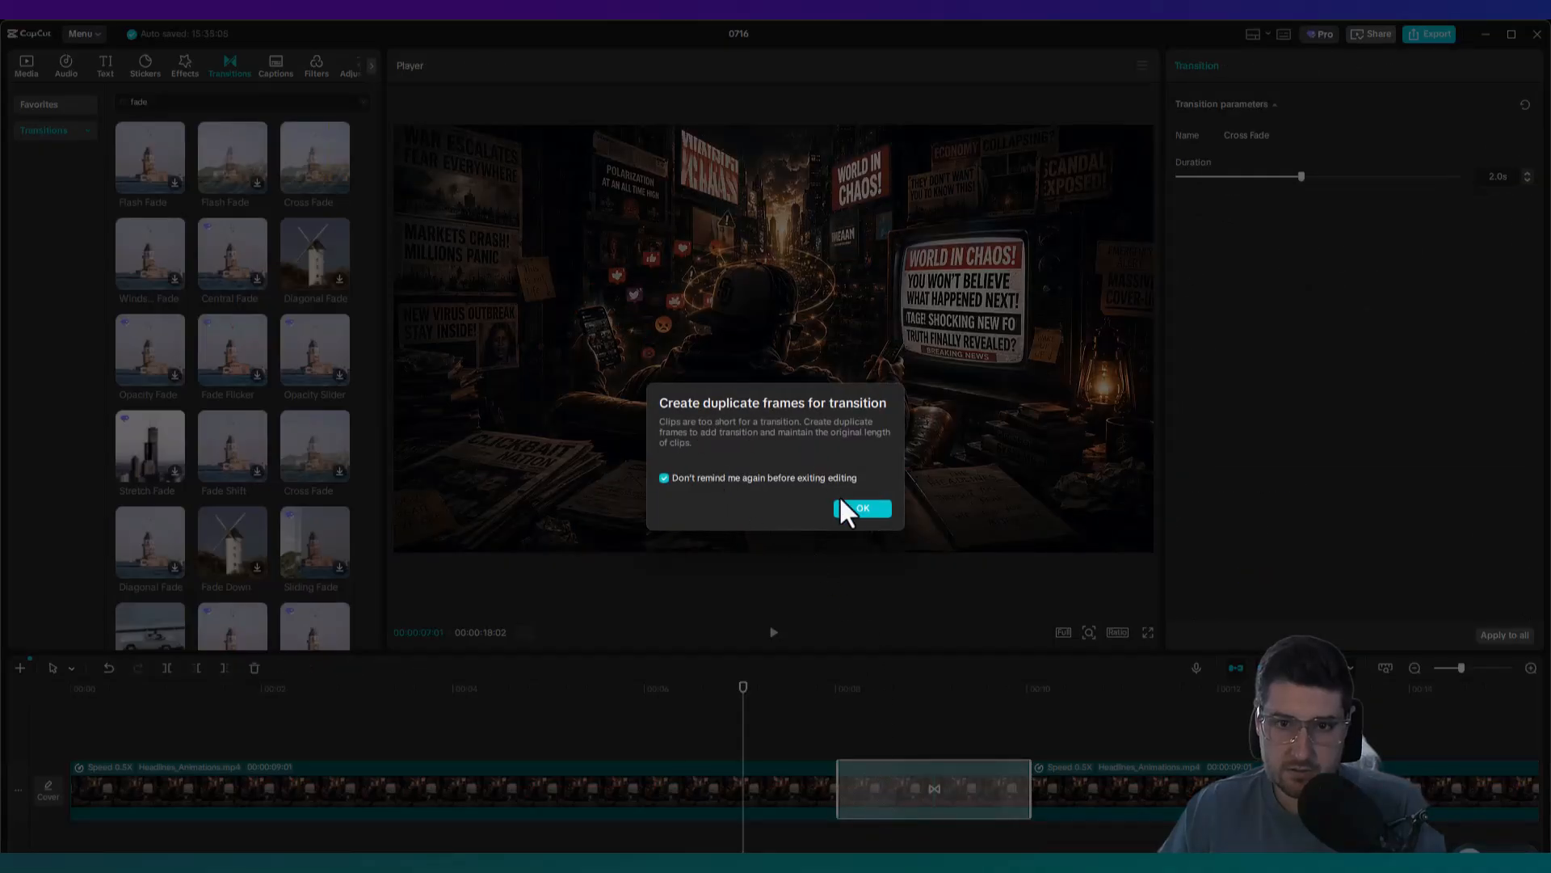
left_click(858, 508)
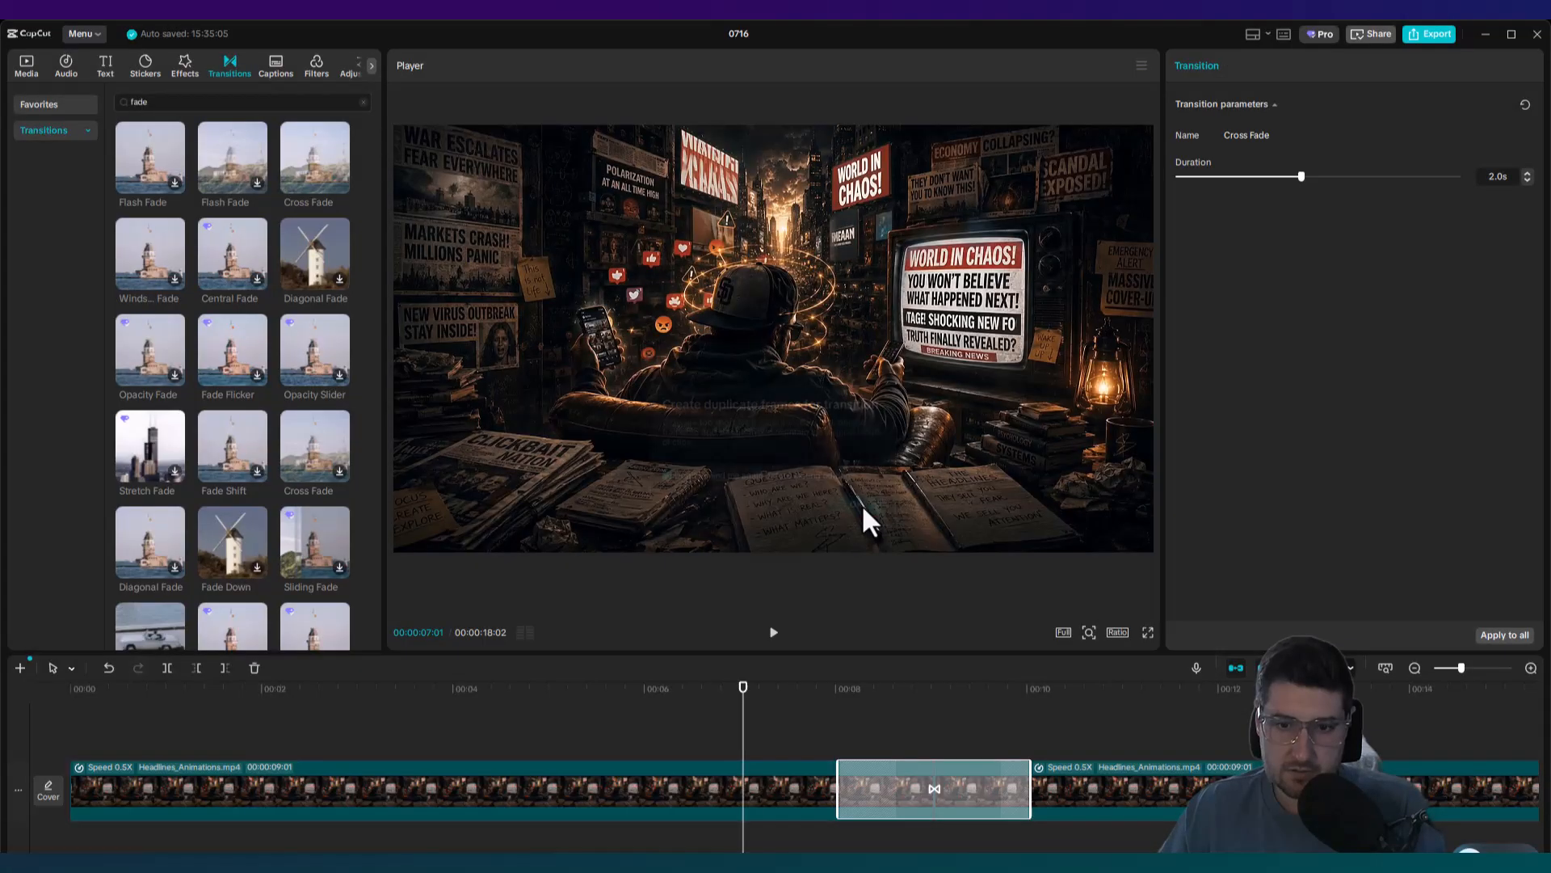
- Play back the Cross Fade between the two clips and delete the transition
left_click(771, 637)
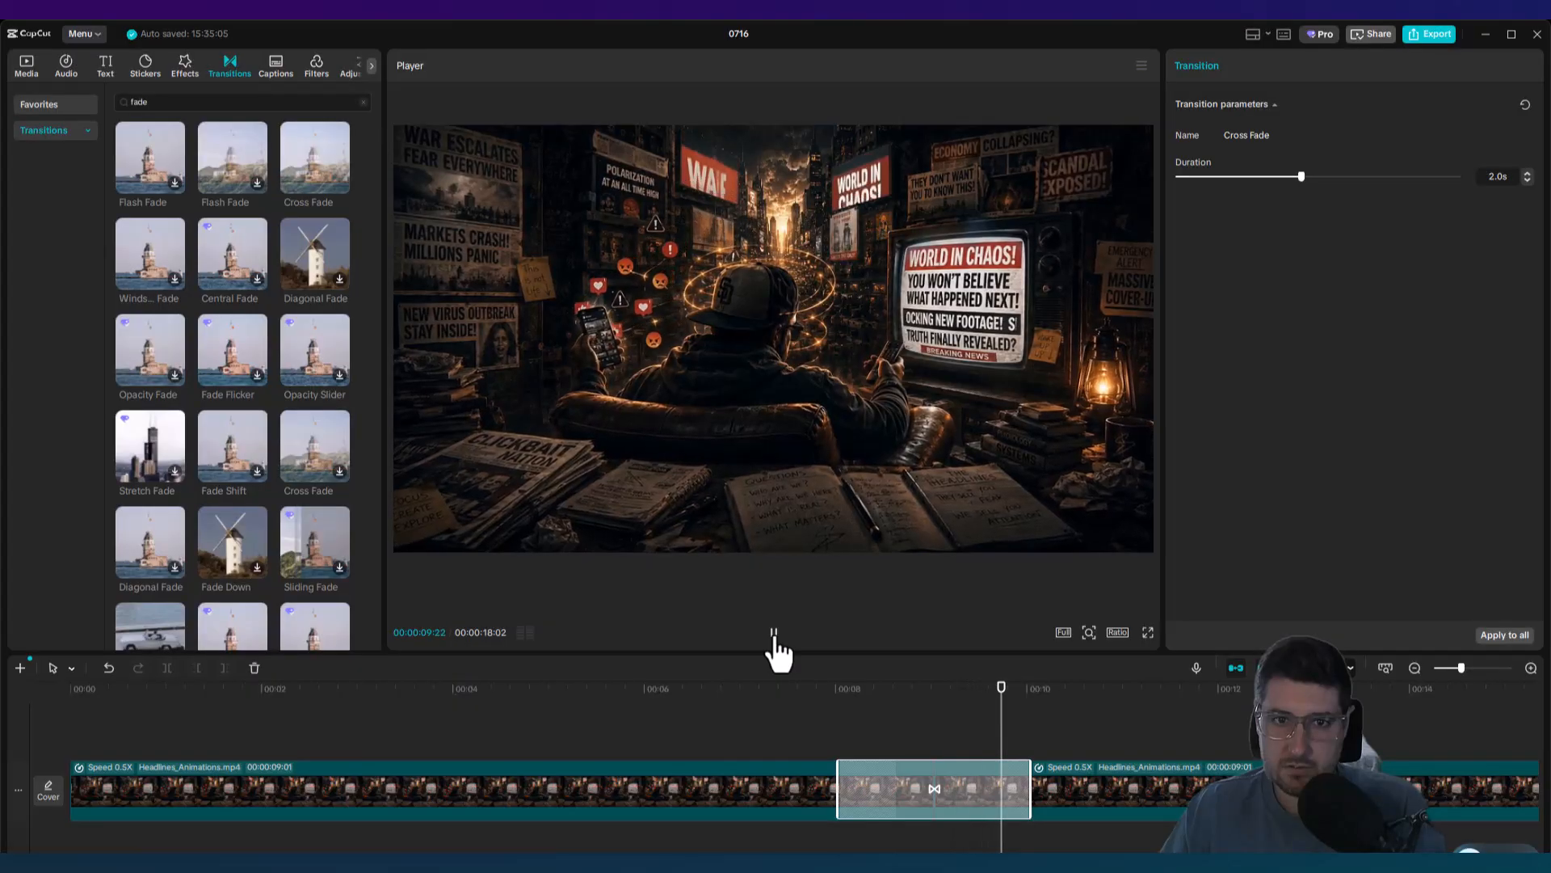
left_click(773, 639)
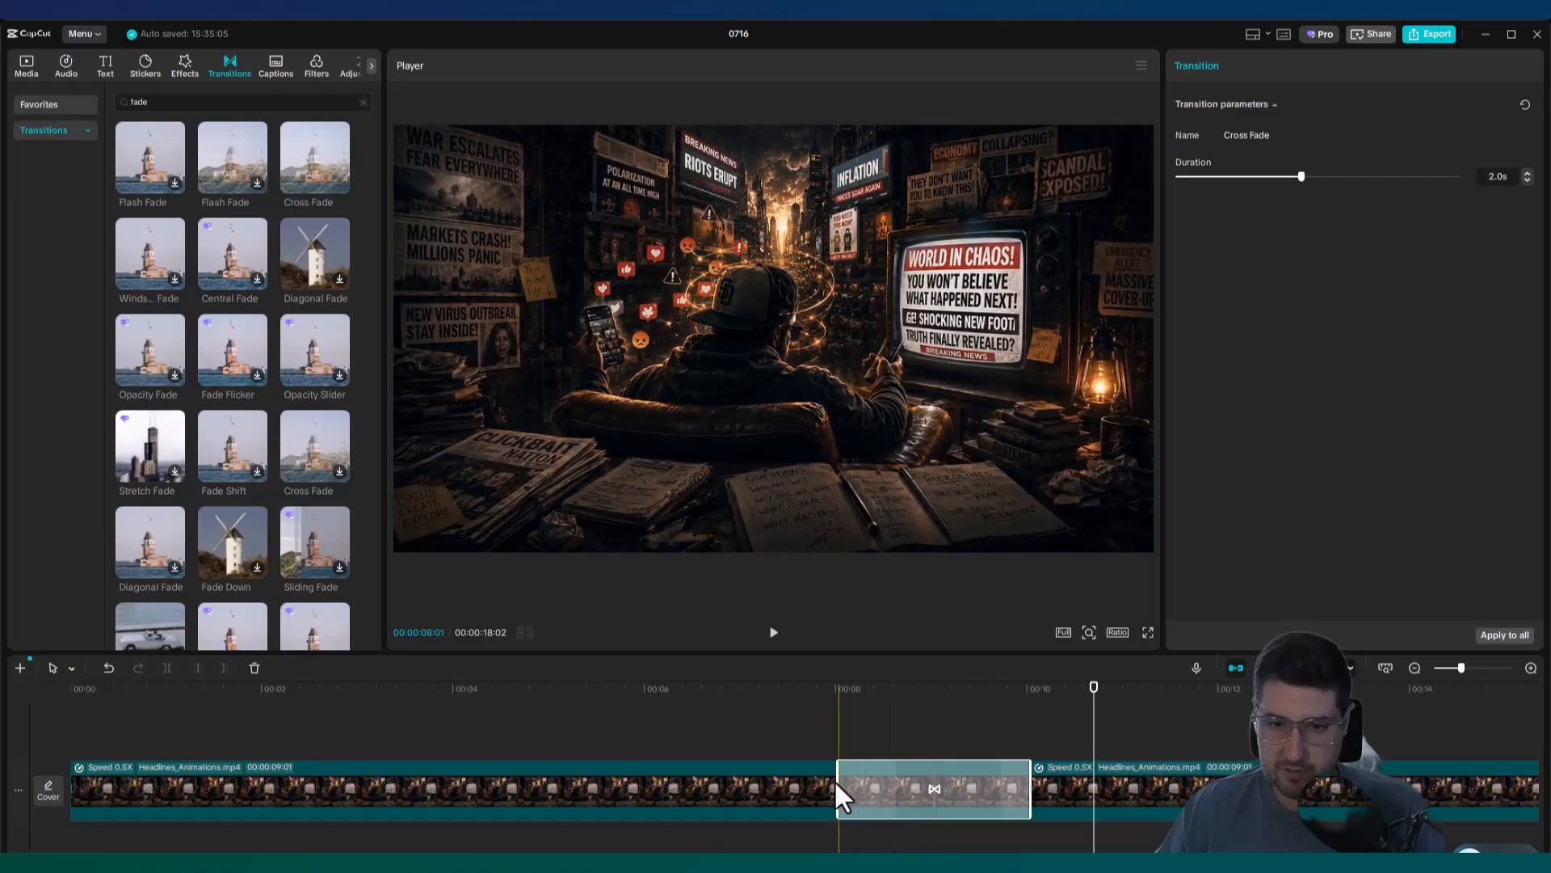
key("Delete")
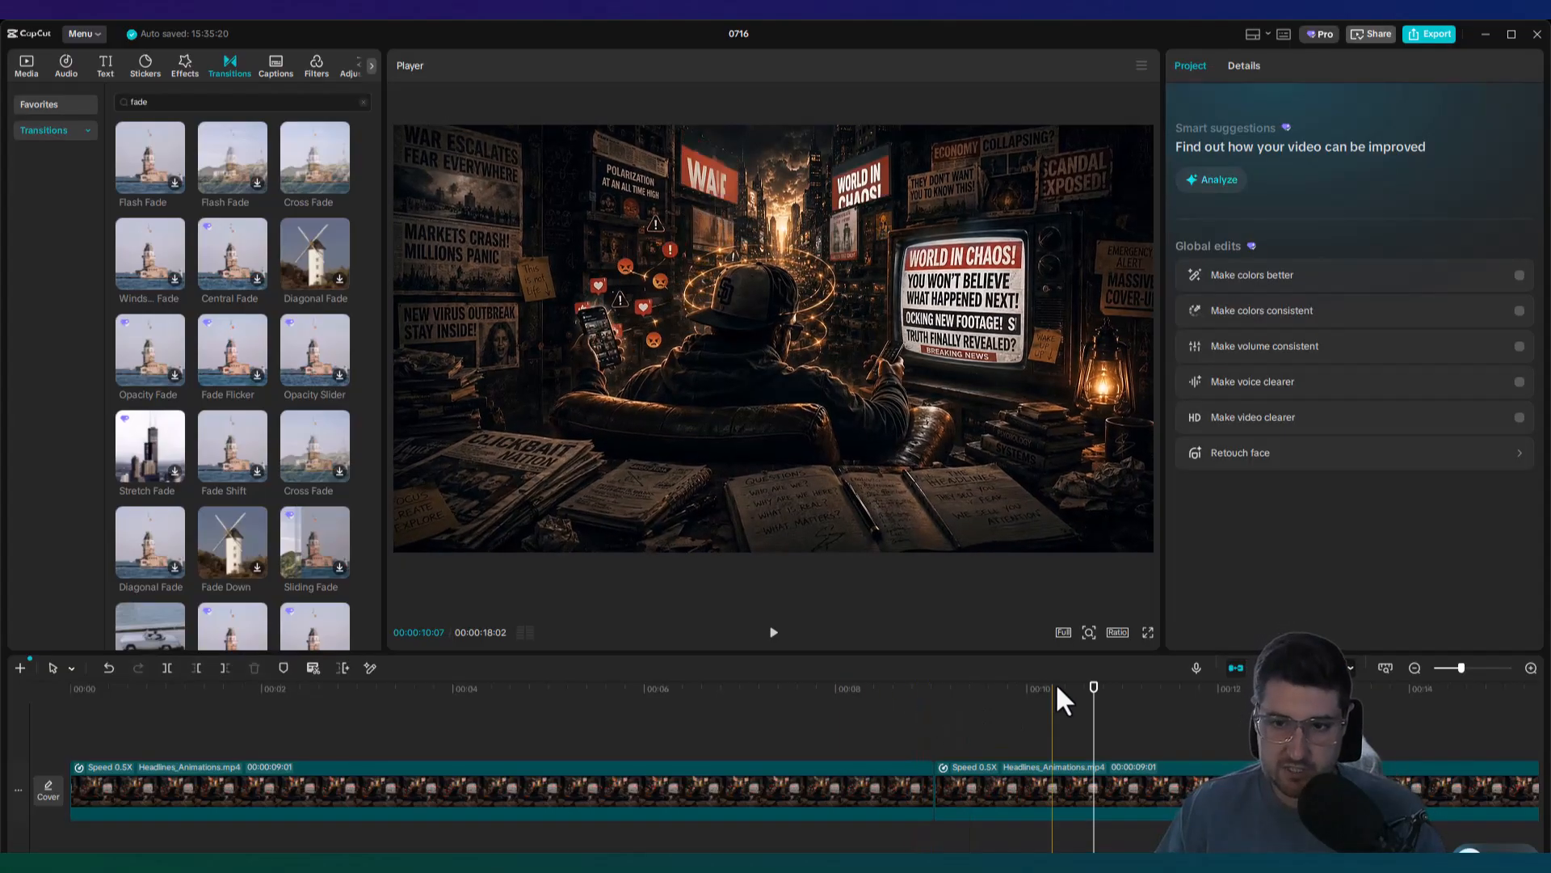
- Import the 01 Broken Systems WAV from the MASTERS folder in 02_Behind_the_Curtain and place it beneath the clips at the timeline's start
left_click(1385, 667)
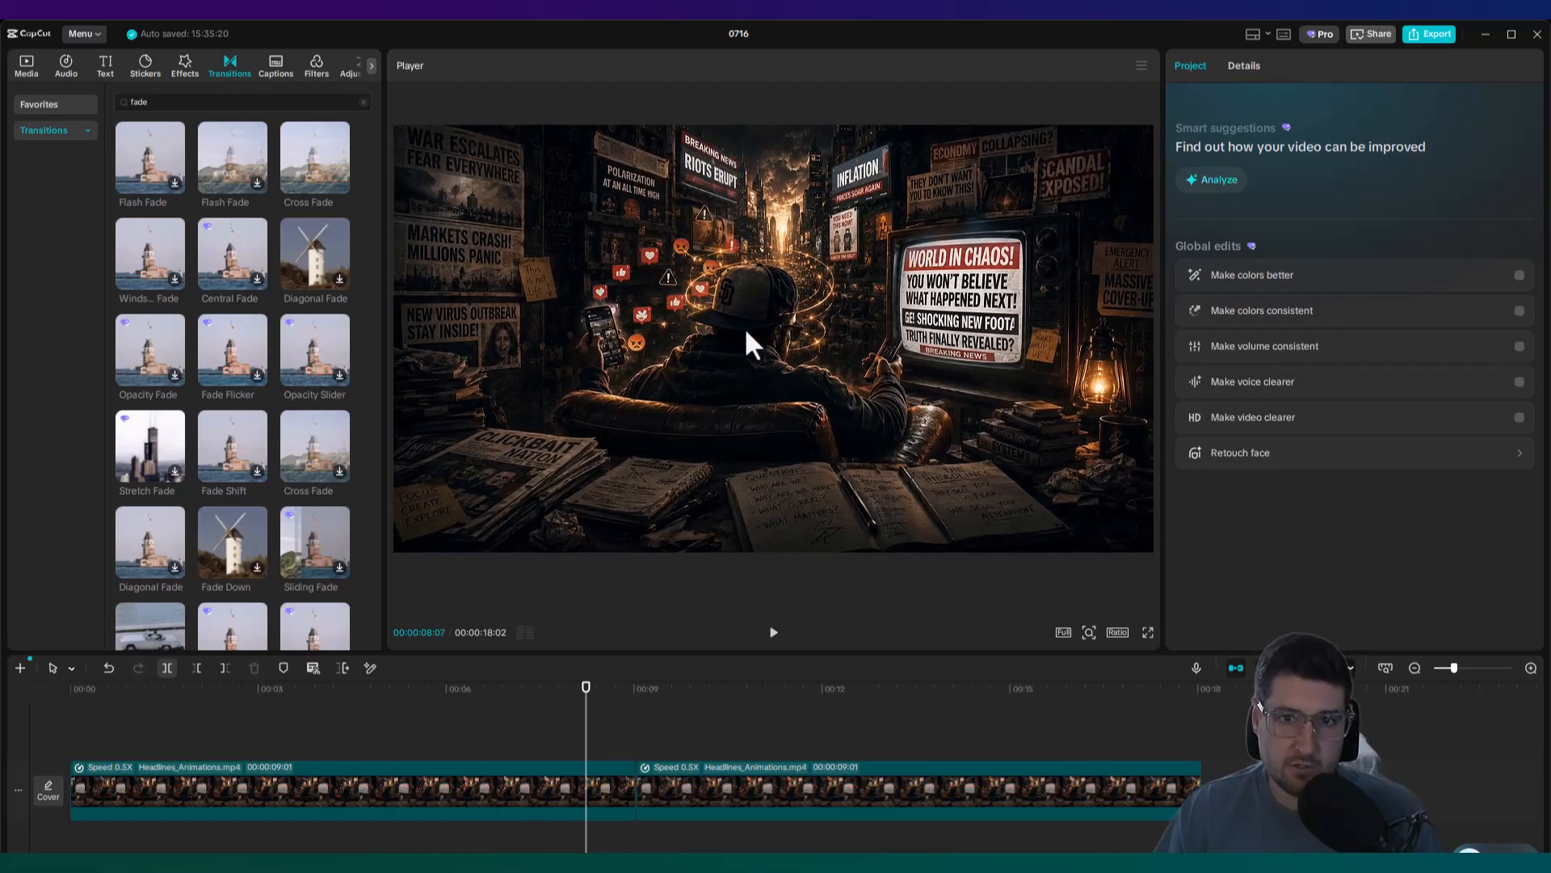
left_click(27, 65)
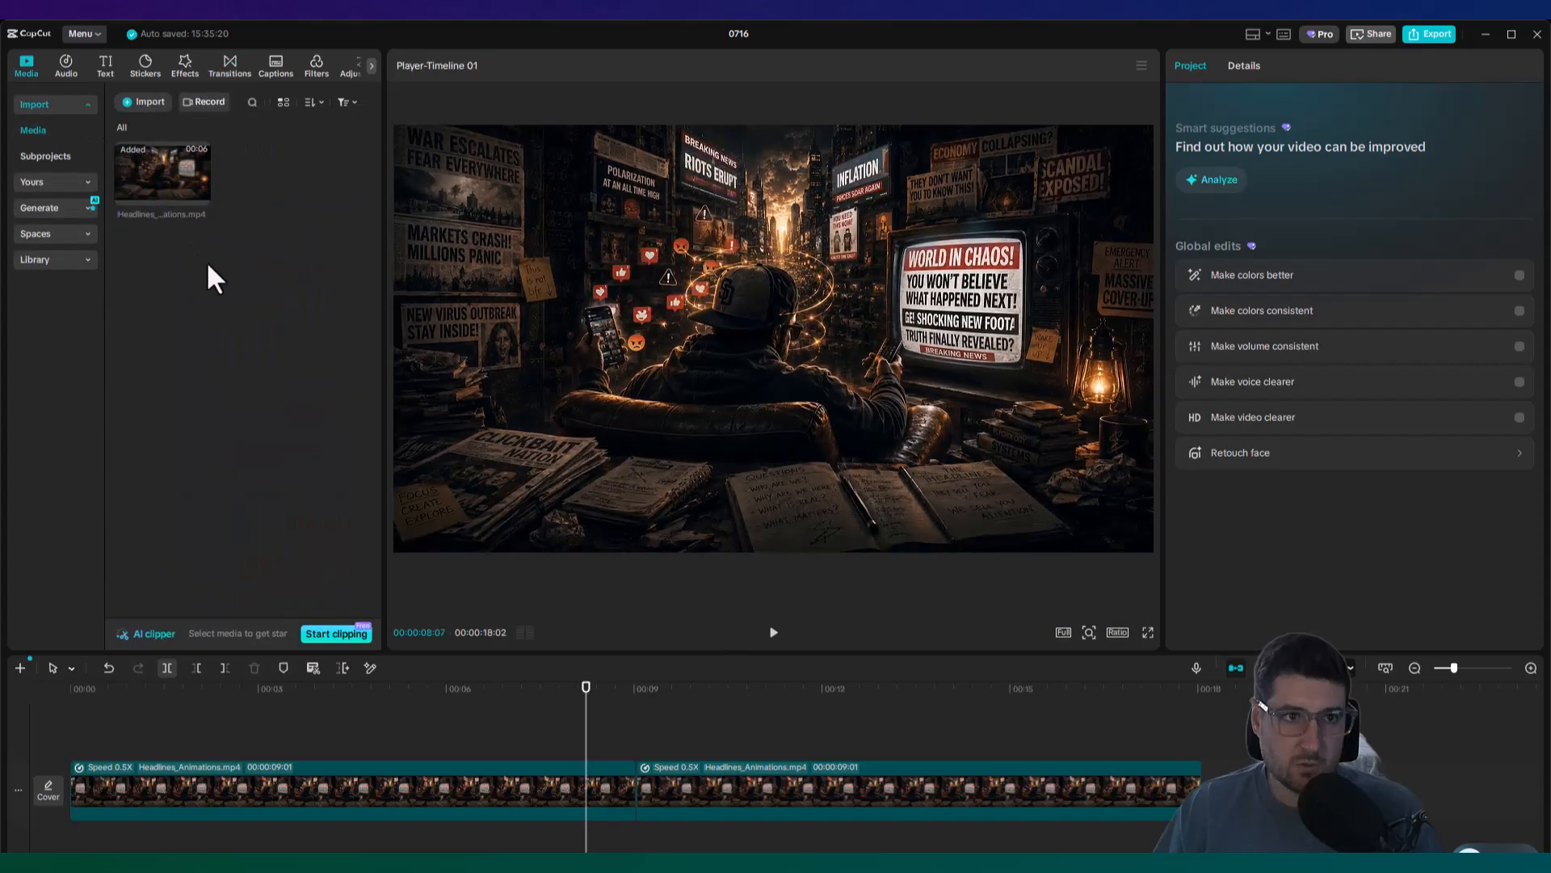
left_click(137, 101)
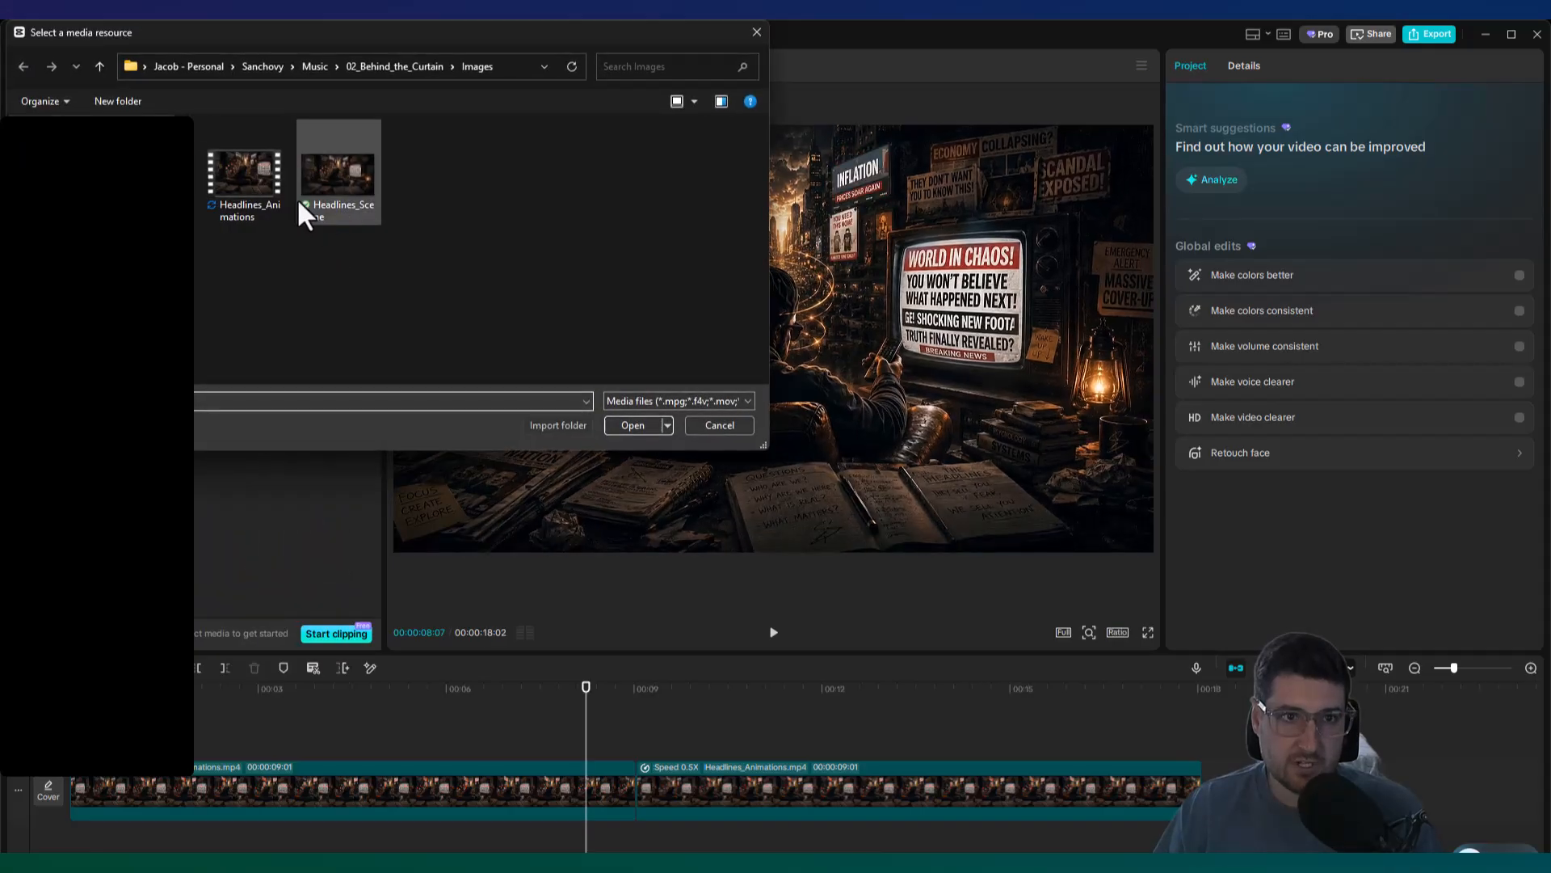
left_click(312, 66)
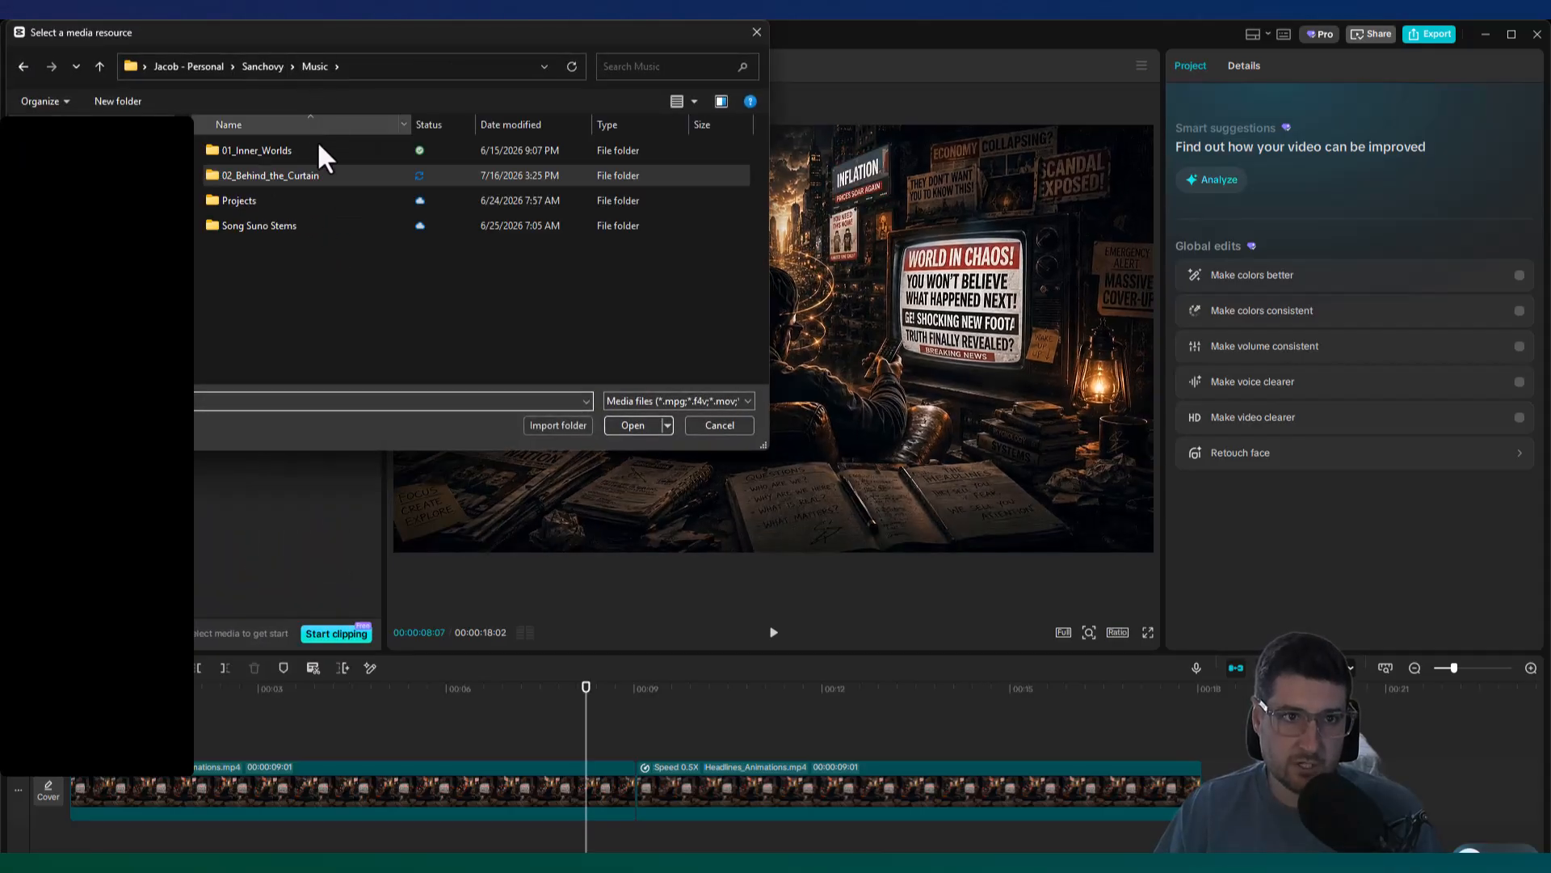
double_click(267, 175)
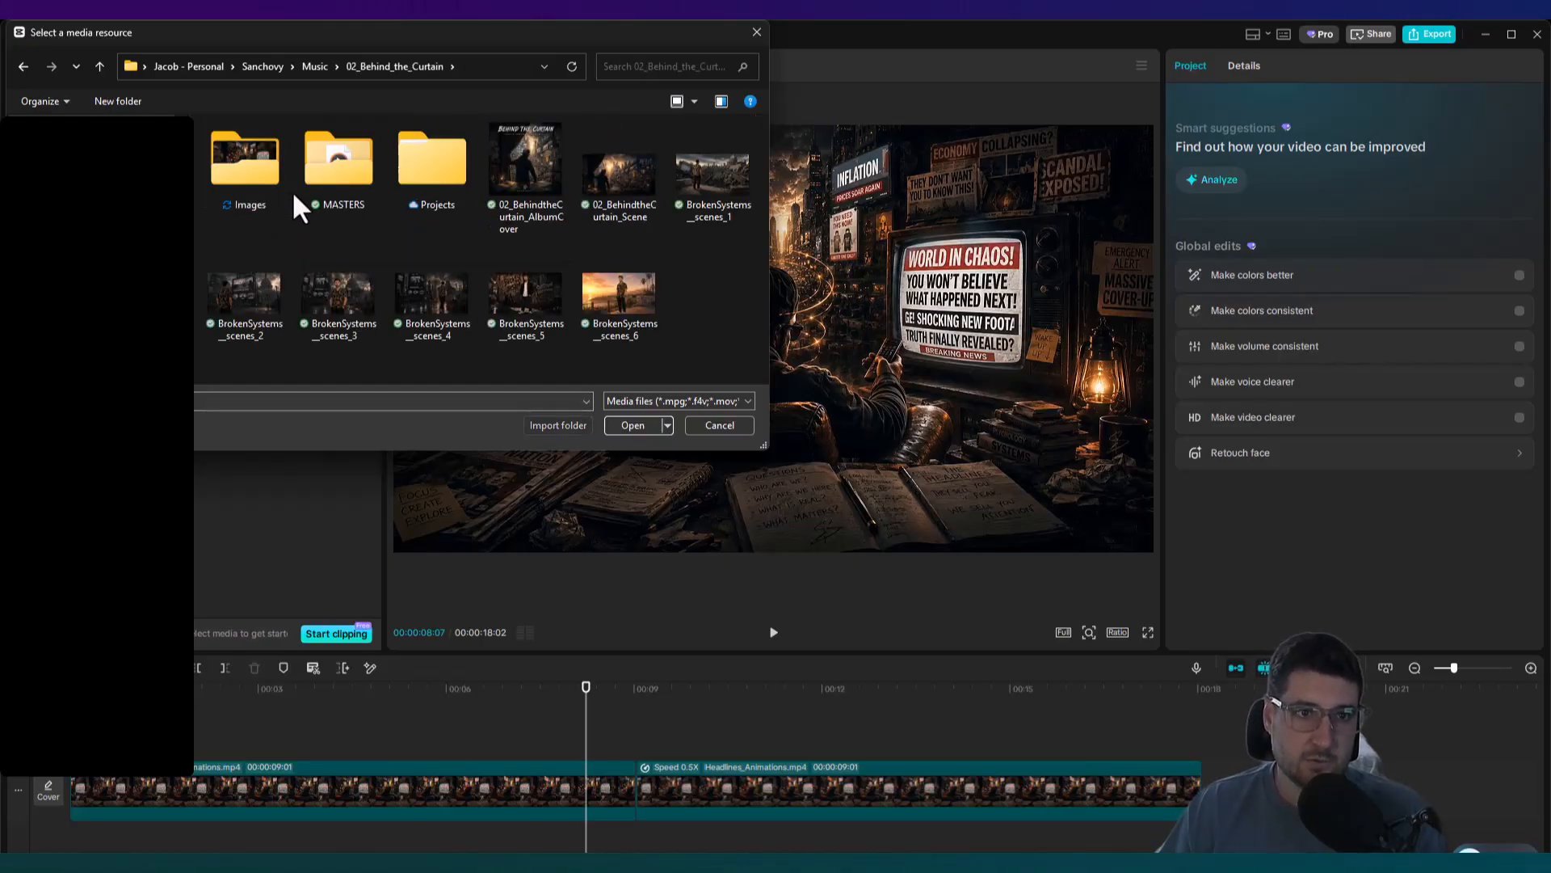
double_click(335, 172)
left_click(283, 151)
left_click(631, 425)
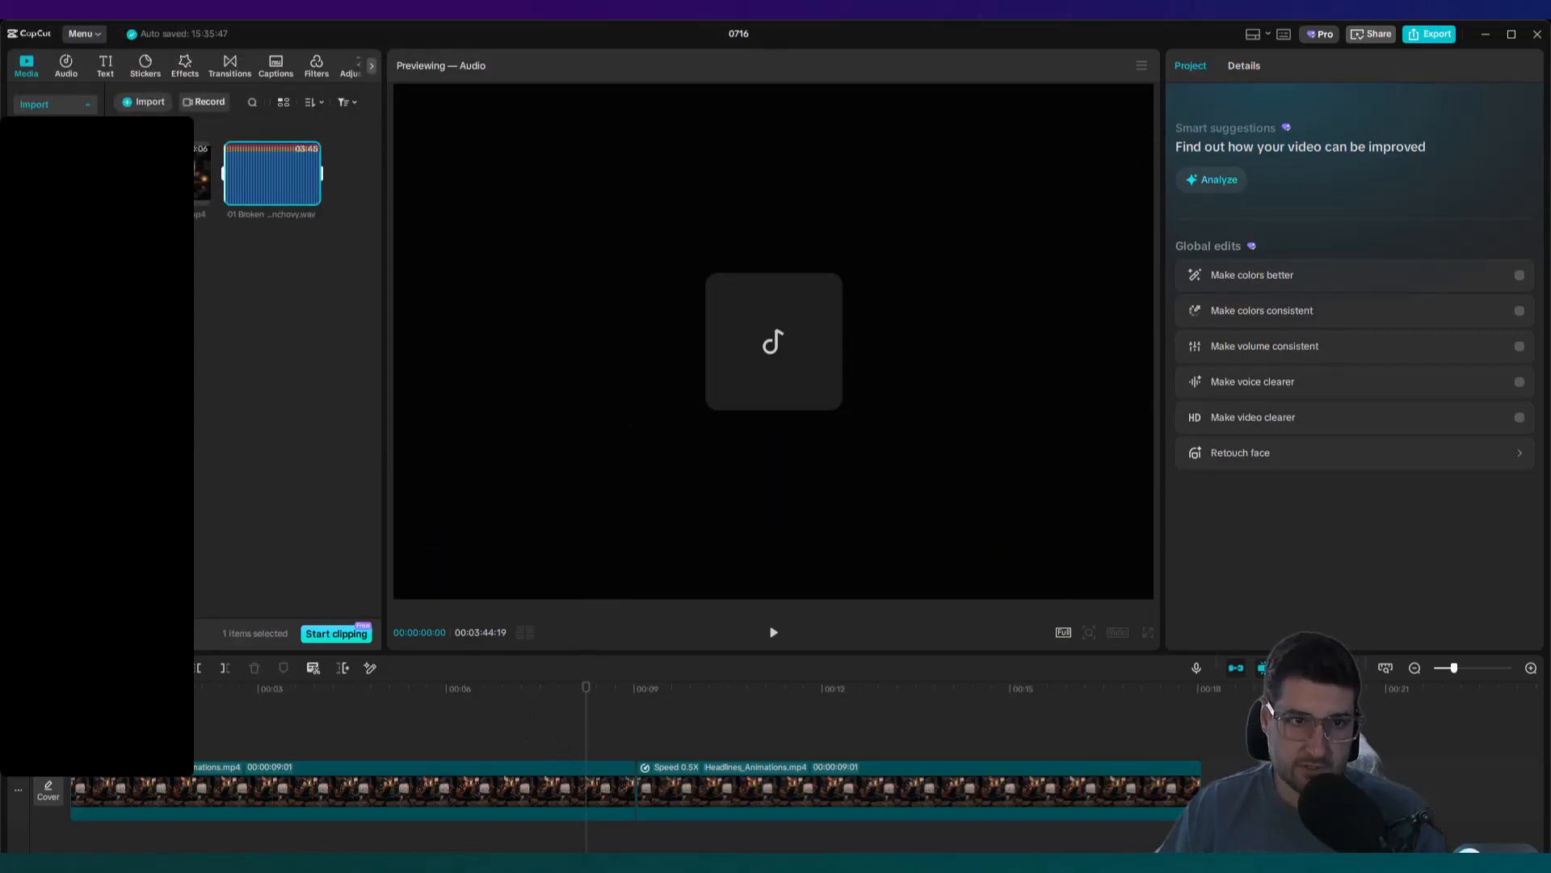
left_click_drag(279, 212, 164, 828)
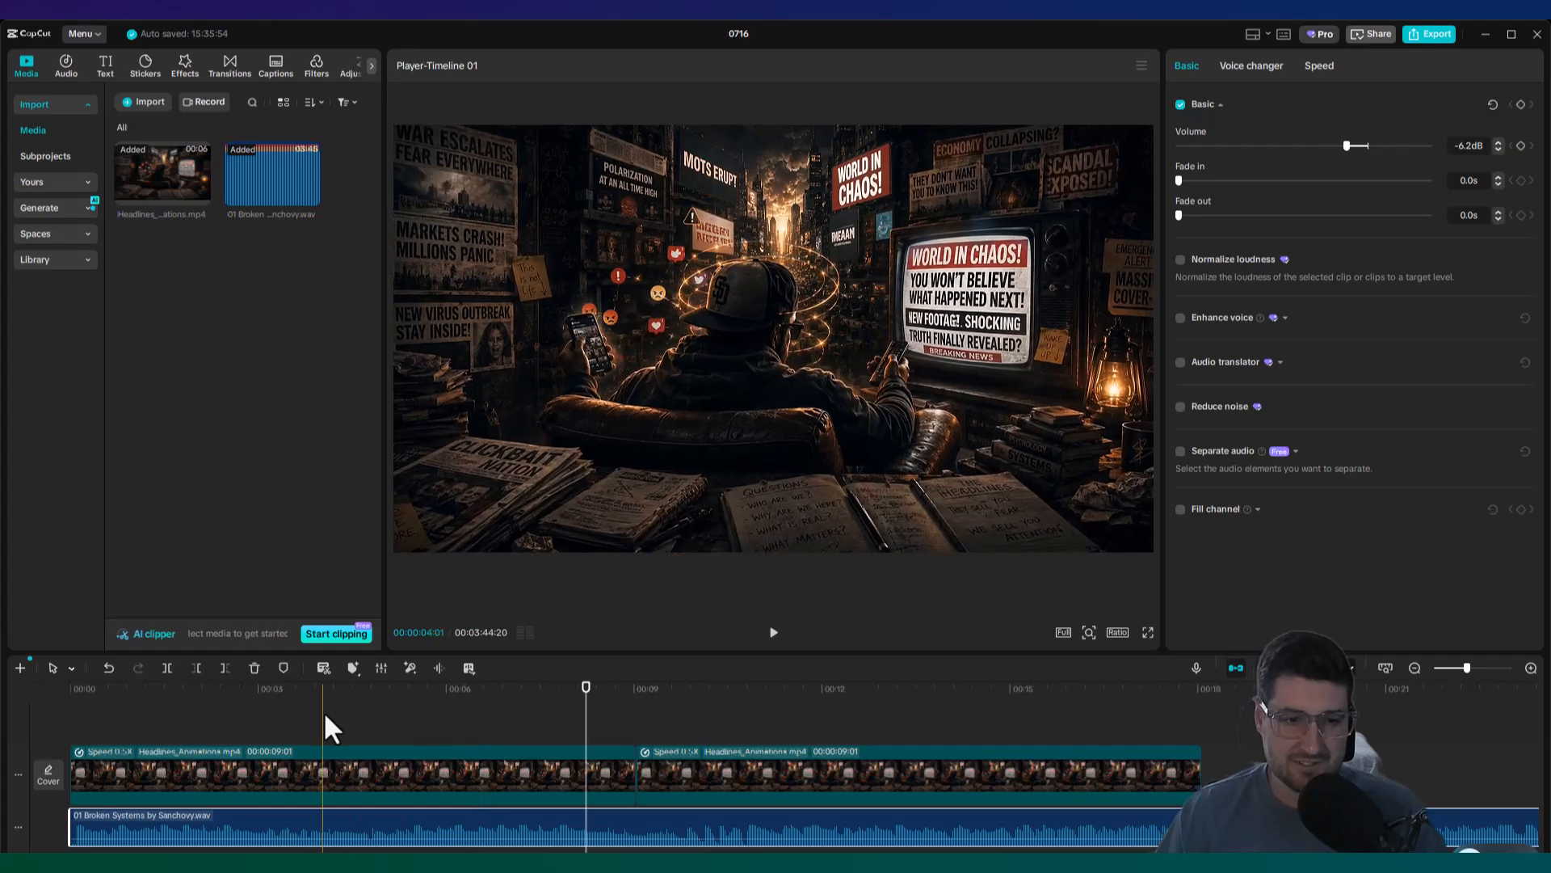
- Play back the looped clips together with the song from 00:00:01:21
left_click(178, 712)
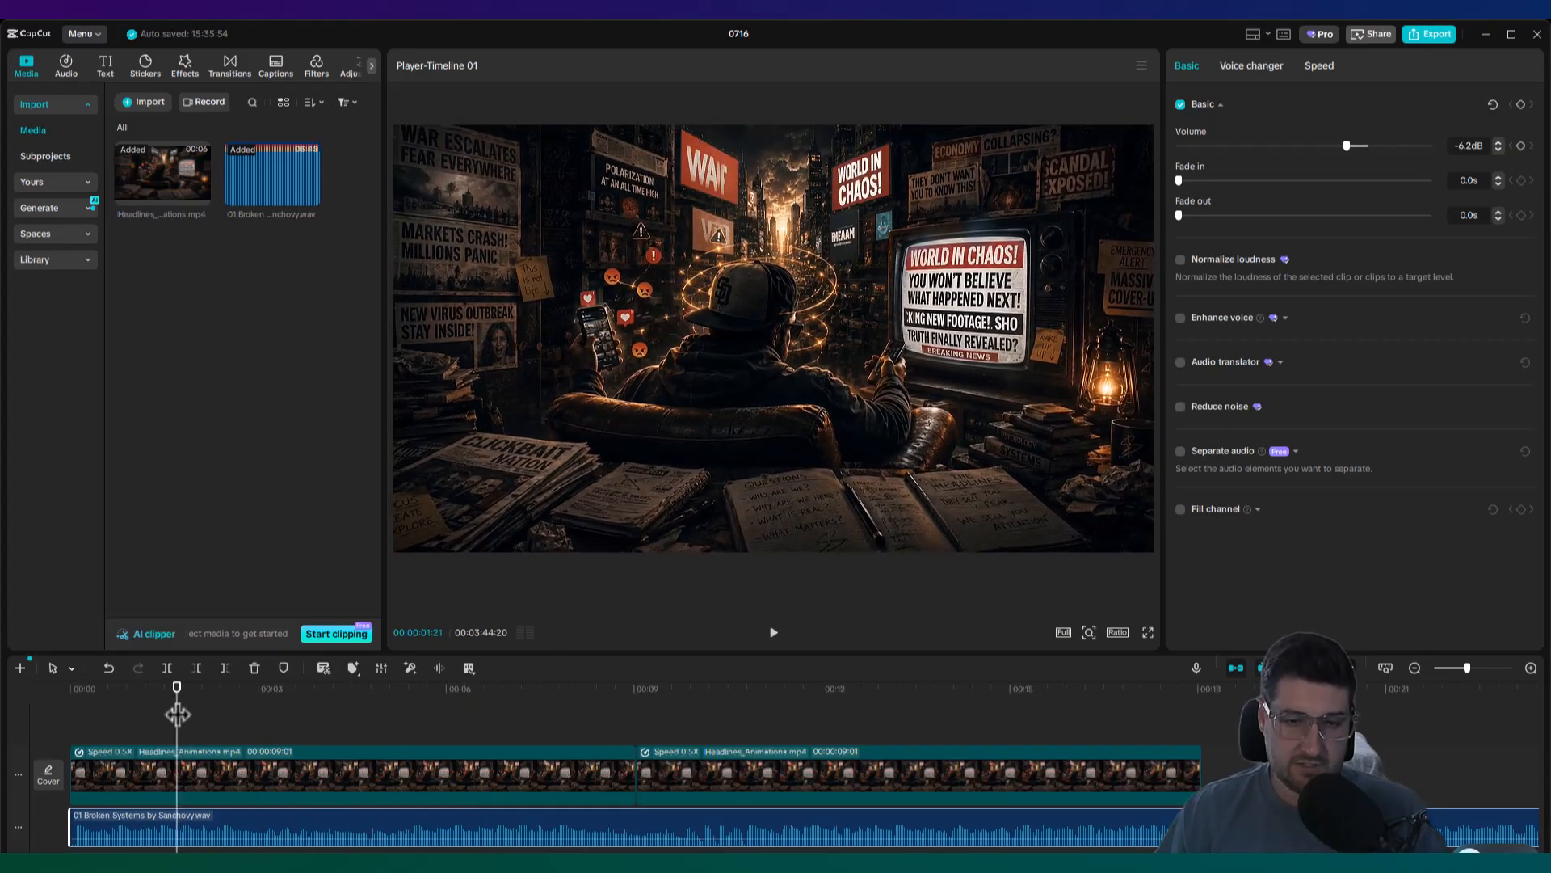
left_click(774, 633)
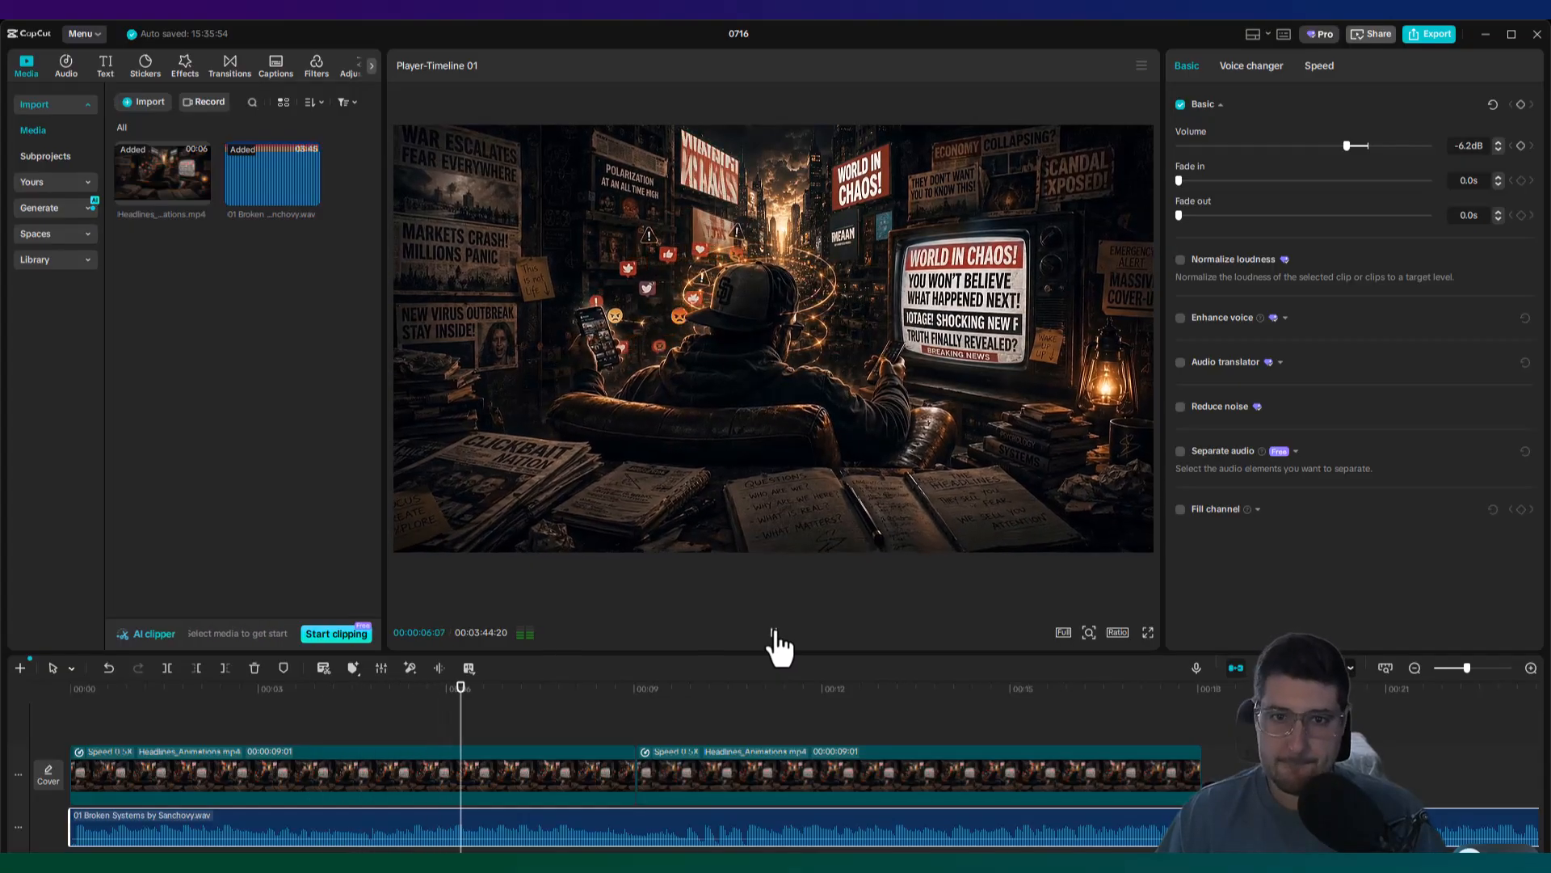
left_click(774, 633)
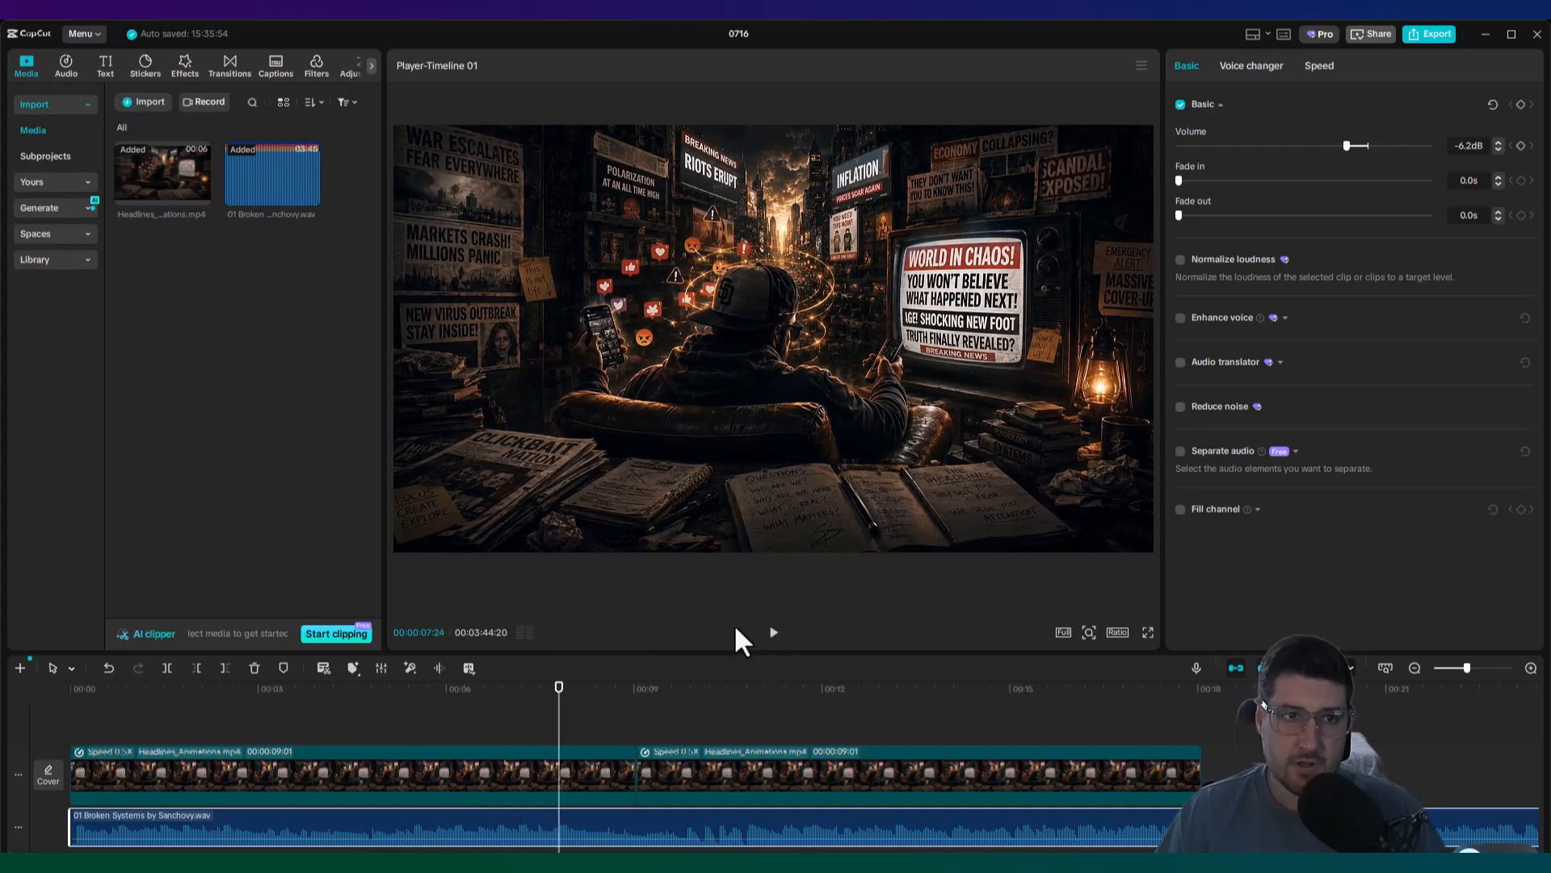
- Add the Grainy Crackle texture effect above the clips from the timeline's start and extend it to cover both clips
left_click(185, 65)
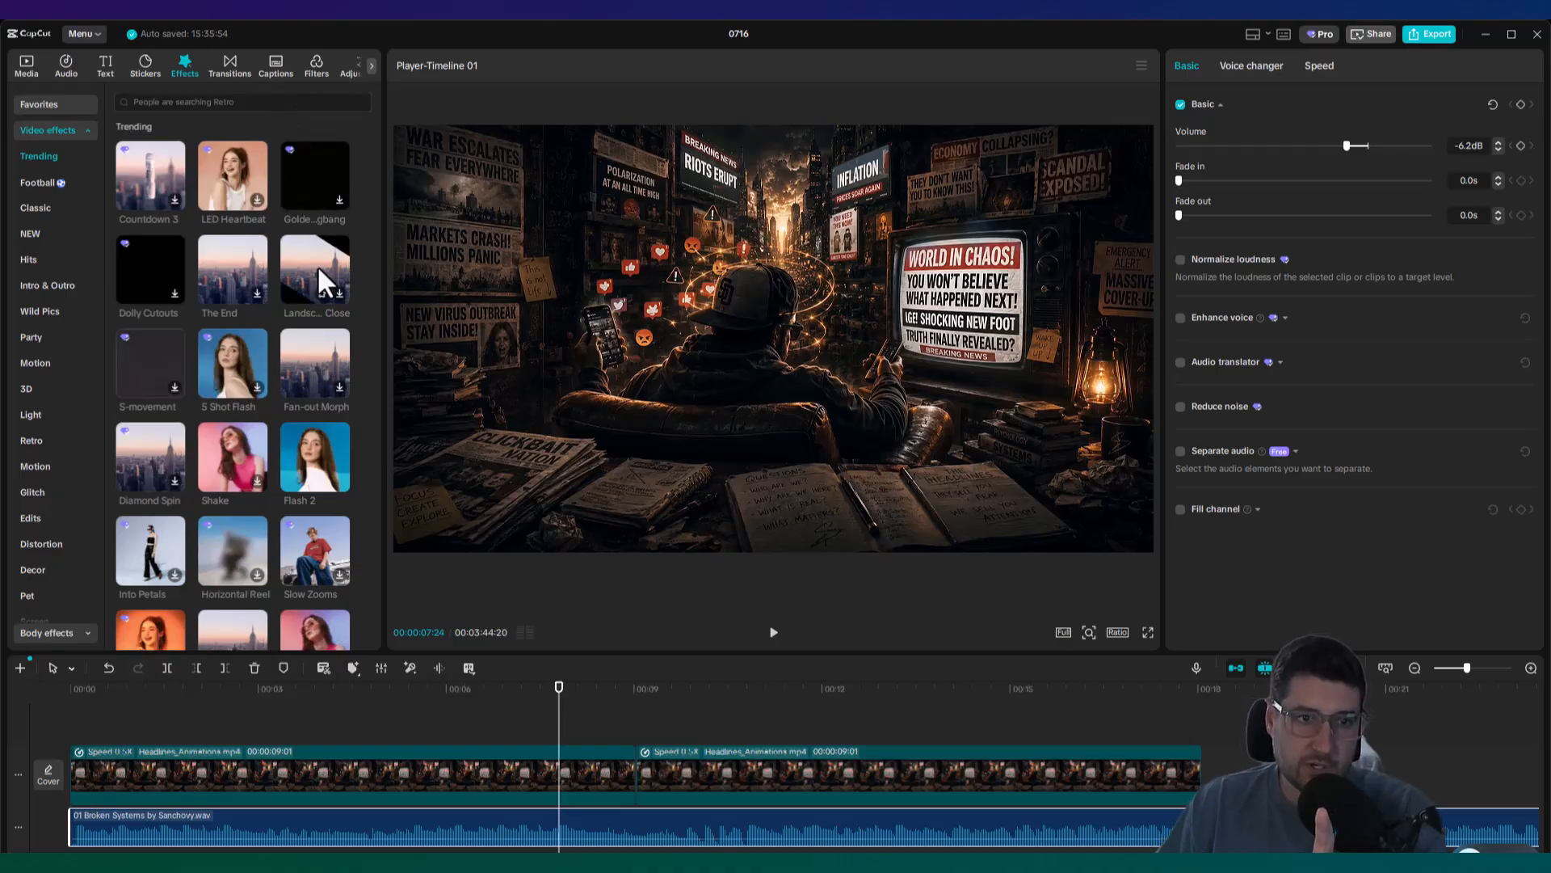
scroll(274, 399, "down", 3)
scroll(85, 437, "down", 3)
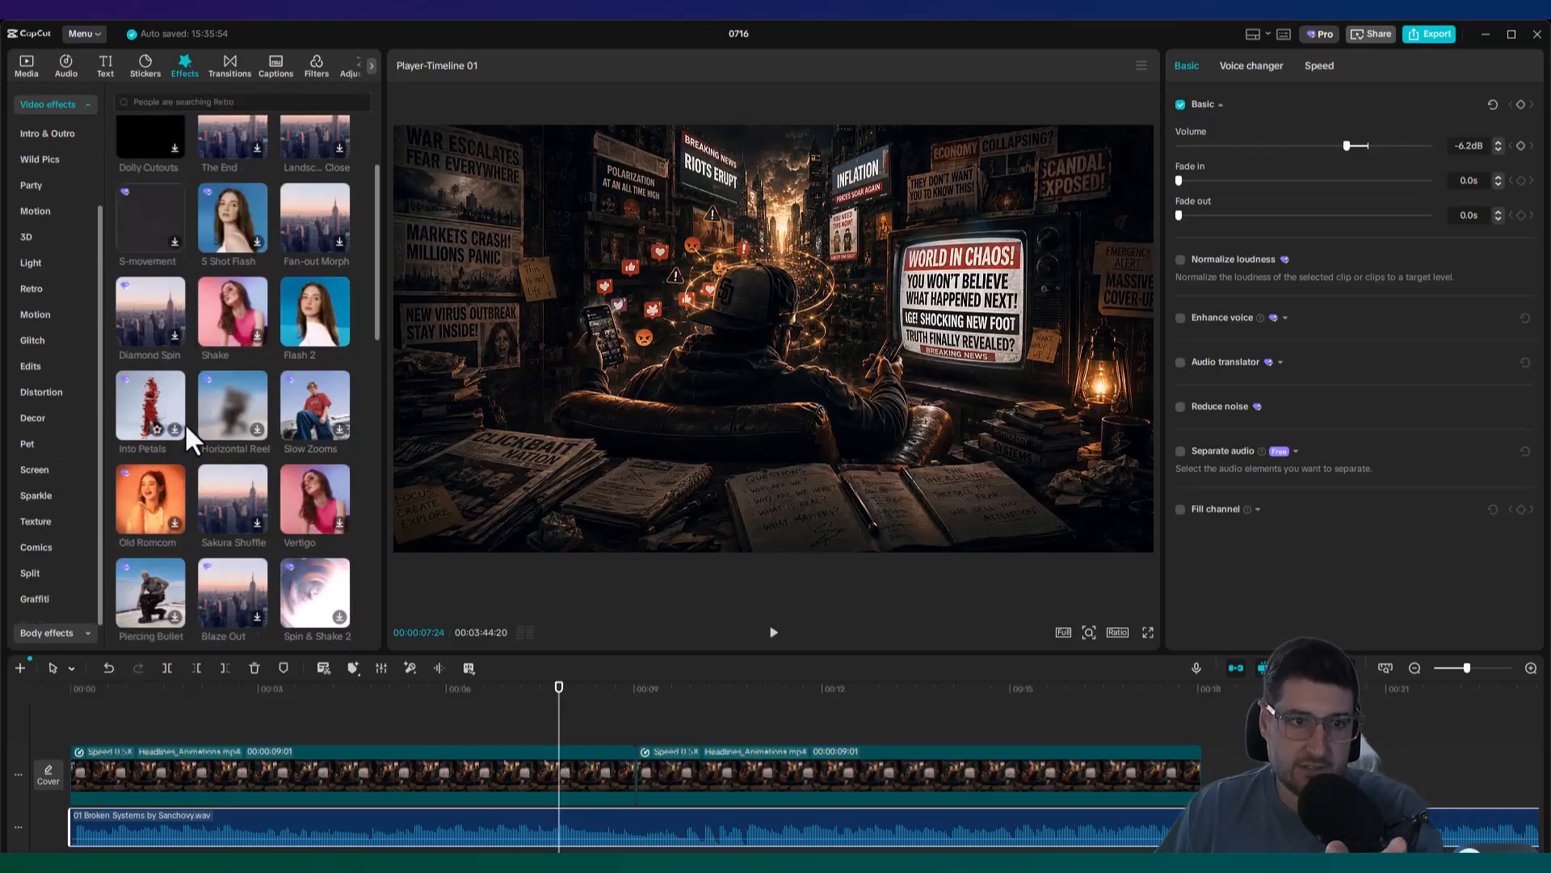
scroll(240, 396, "down", 1)
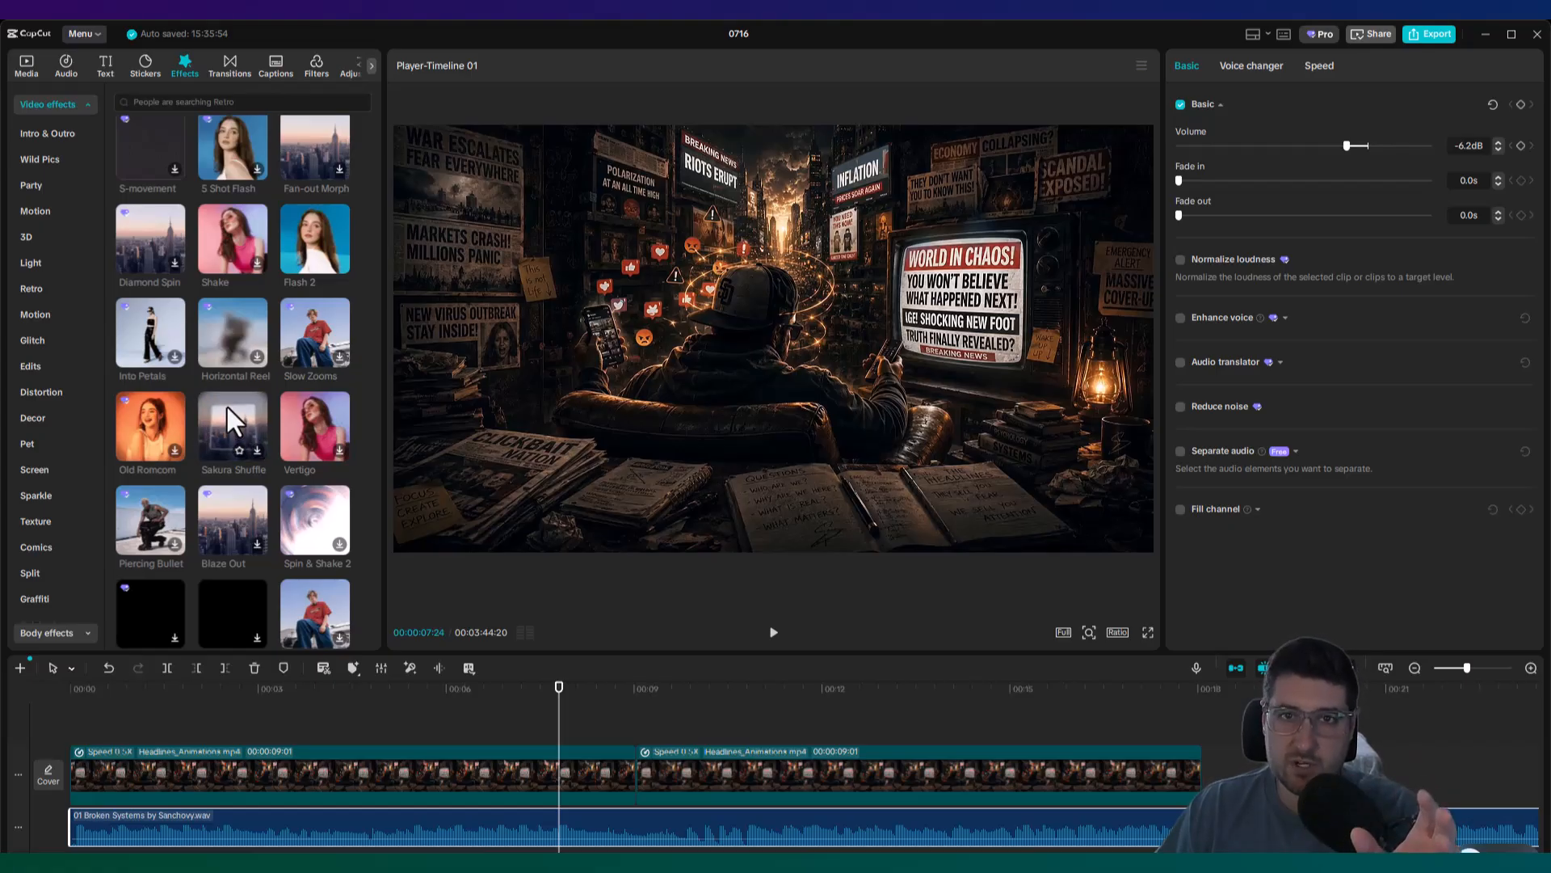
scroll(226, 406, "down", 1)
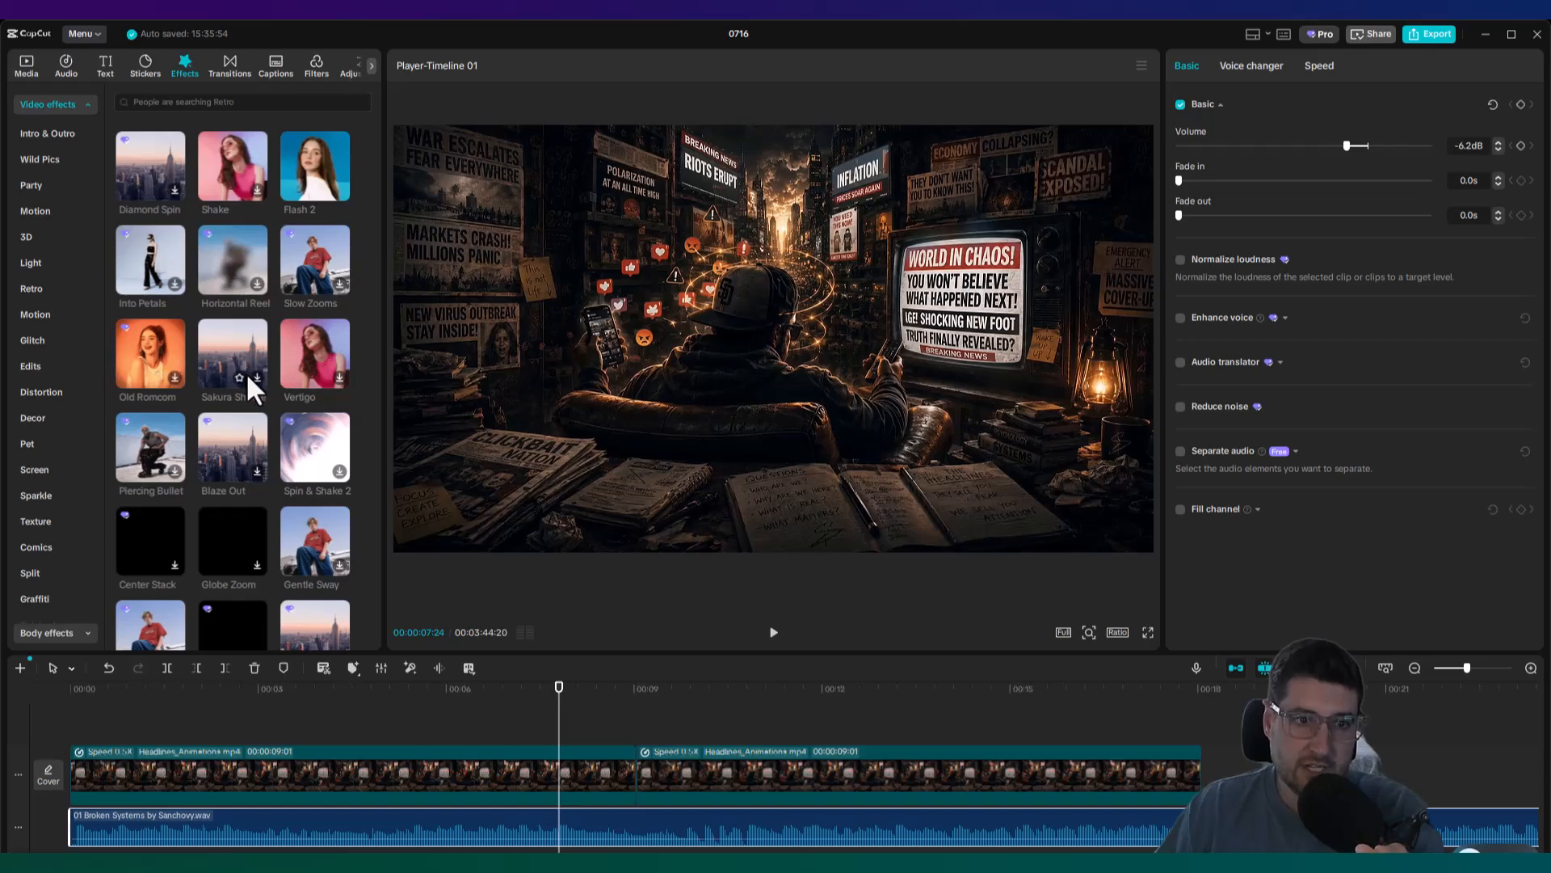
scroll(246, 372, "down", 2)
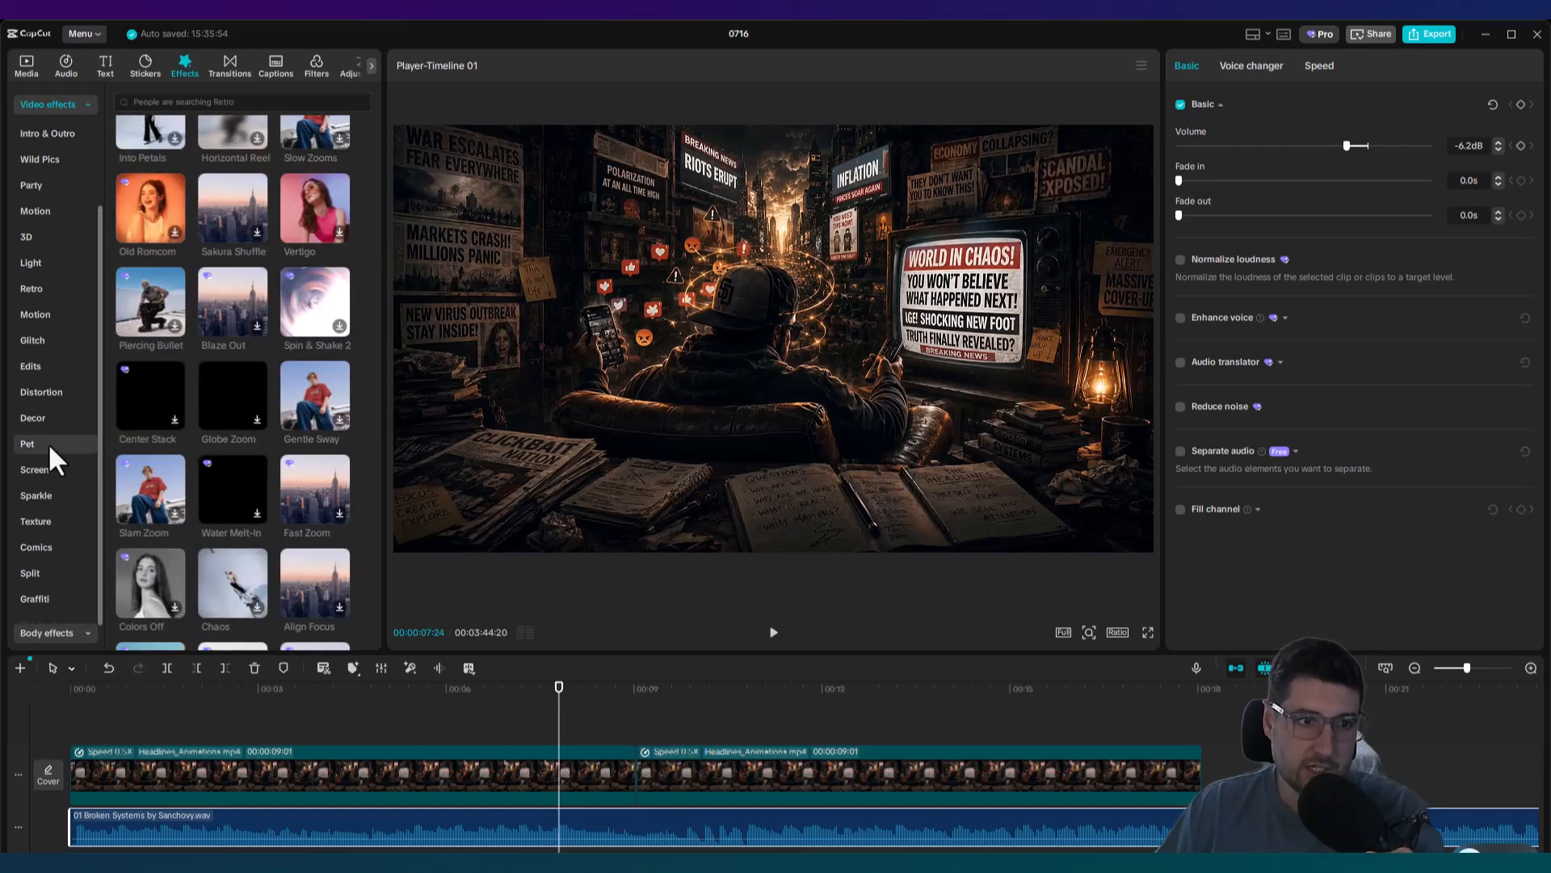
scroll(47, 443, "down", 1)
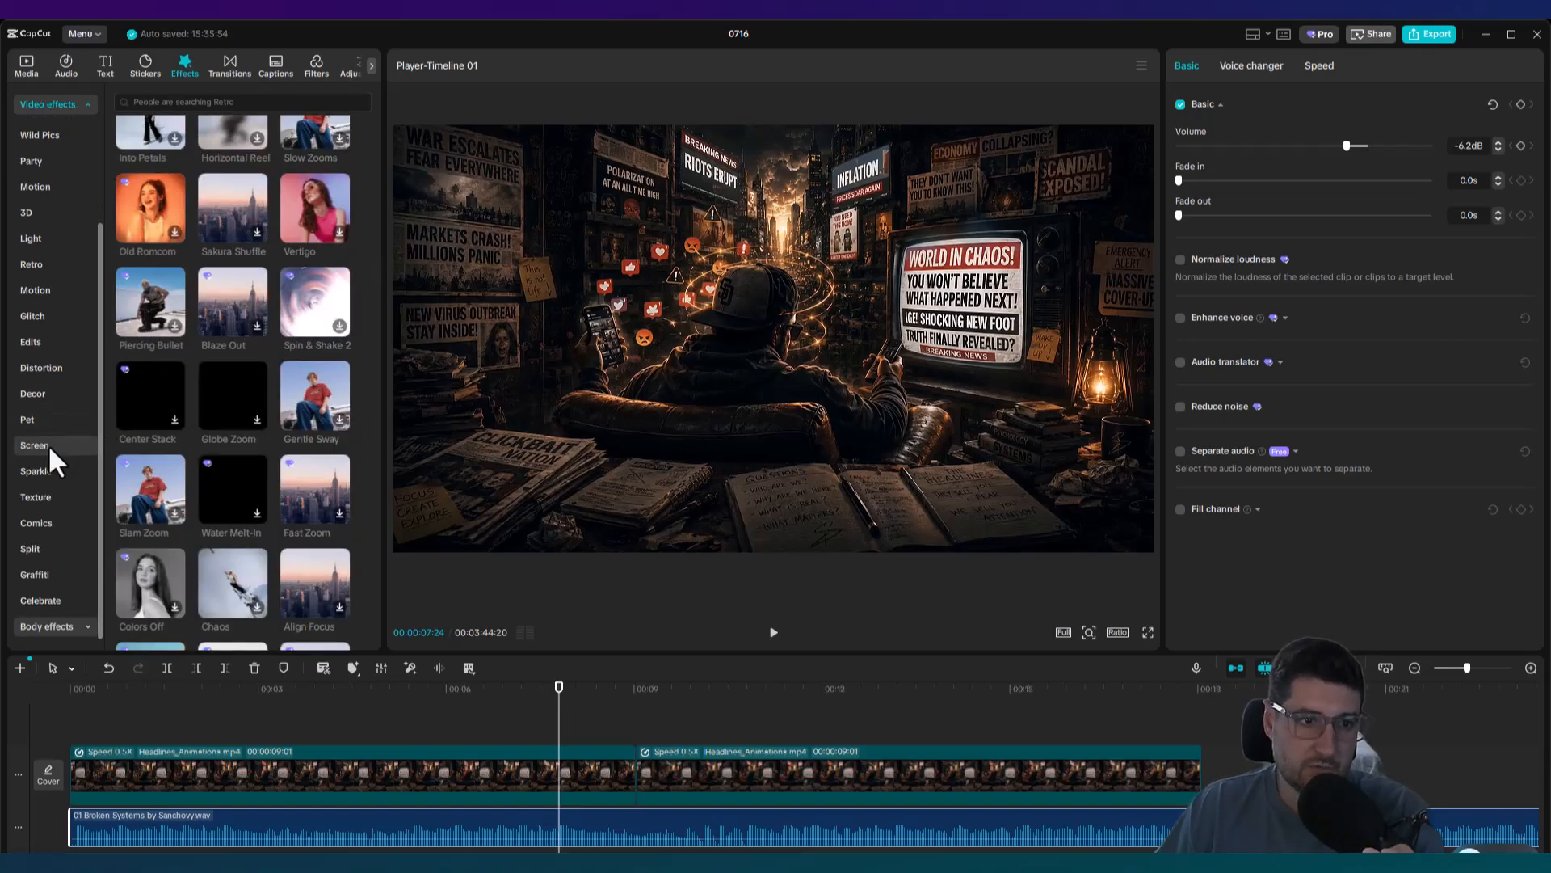
left_click(48, 496)
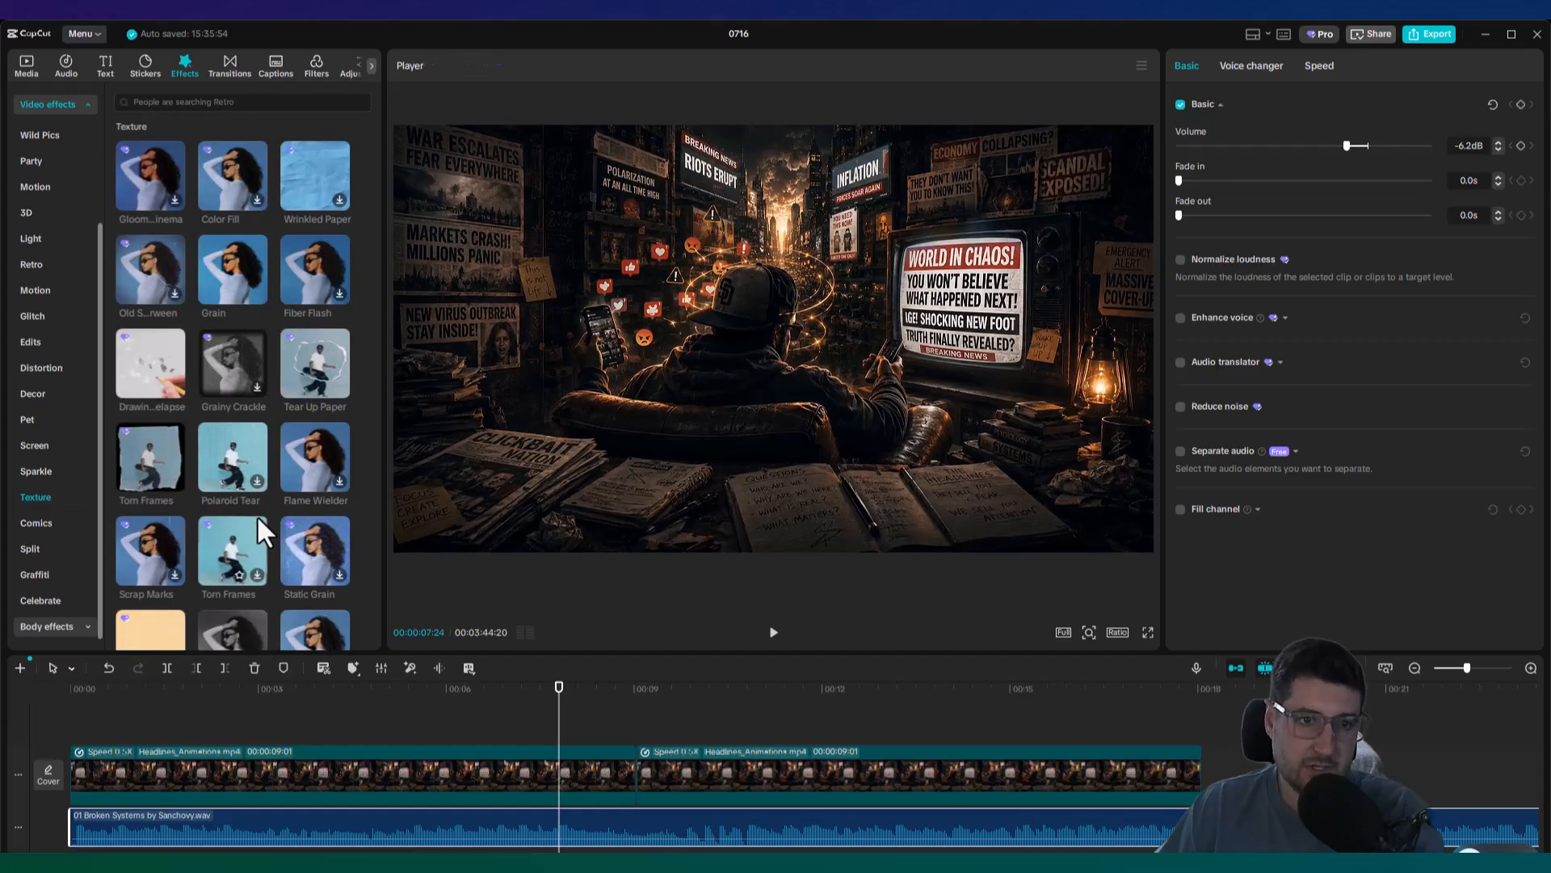
mouse_move(246, 260)
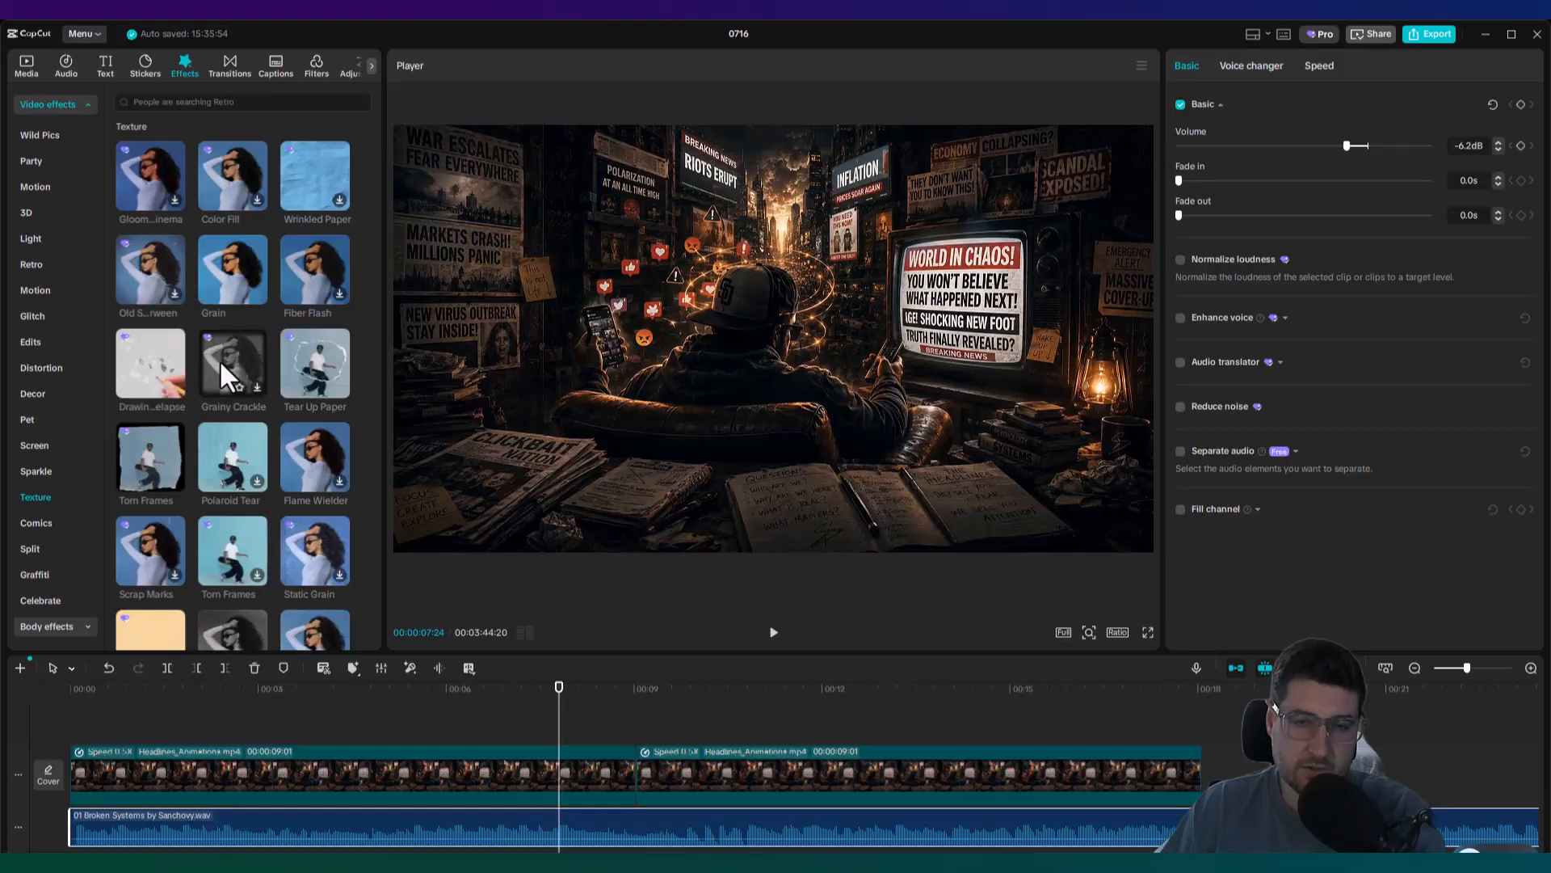
left_click_drag(220, 359, 74, 725)
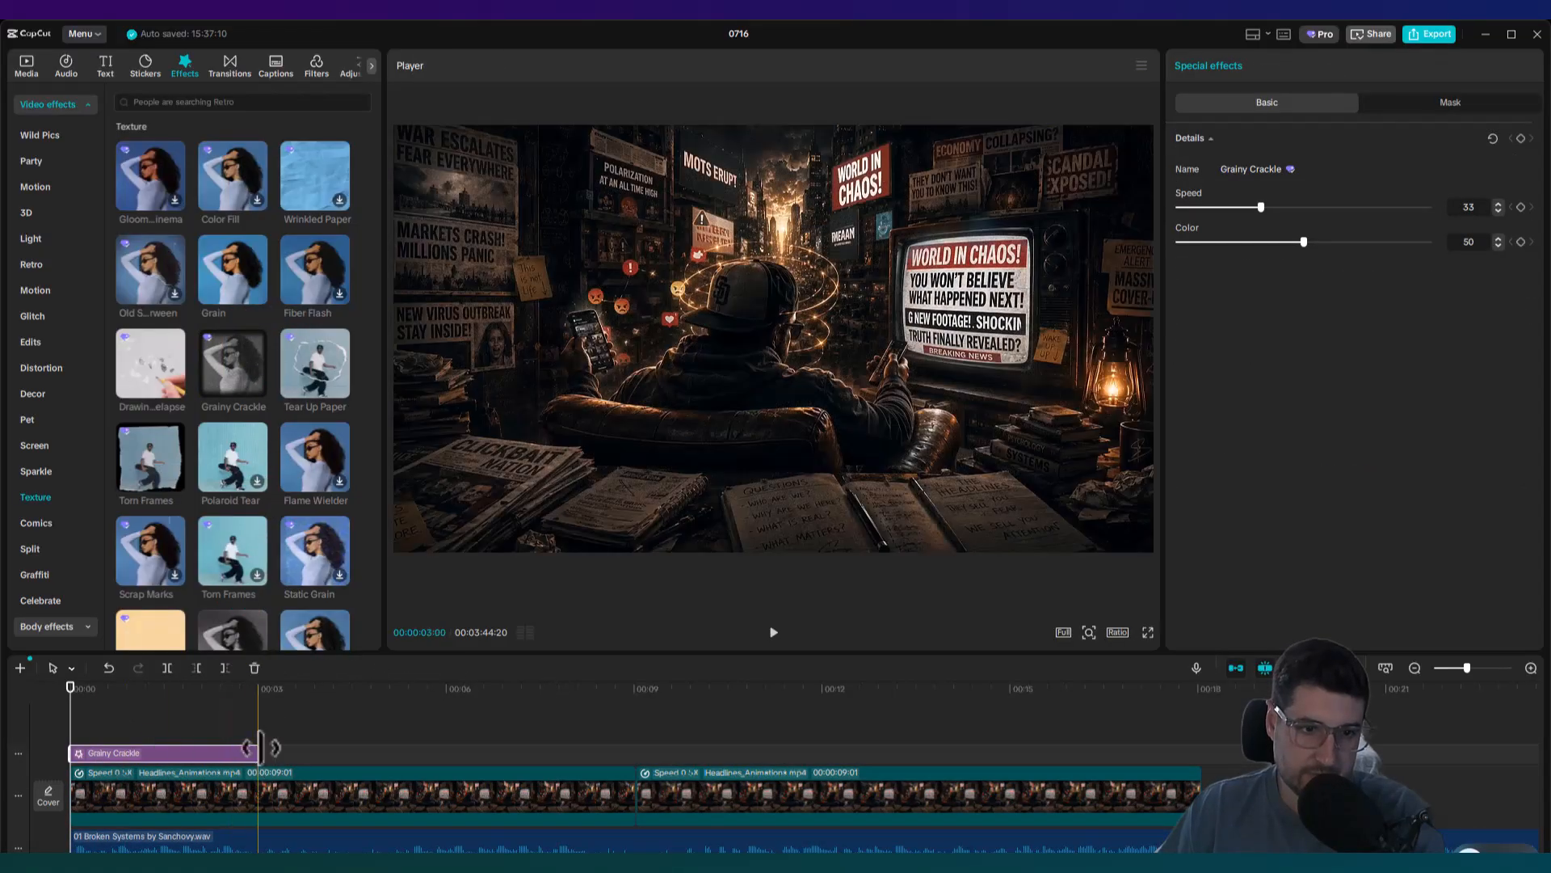
left_click_drag(368, 744, 1155, 724)
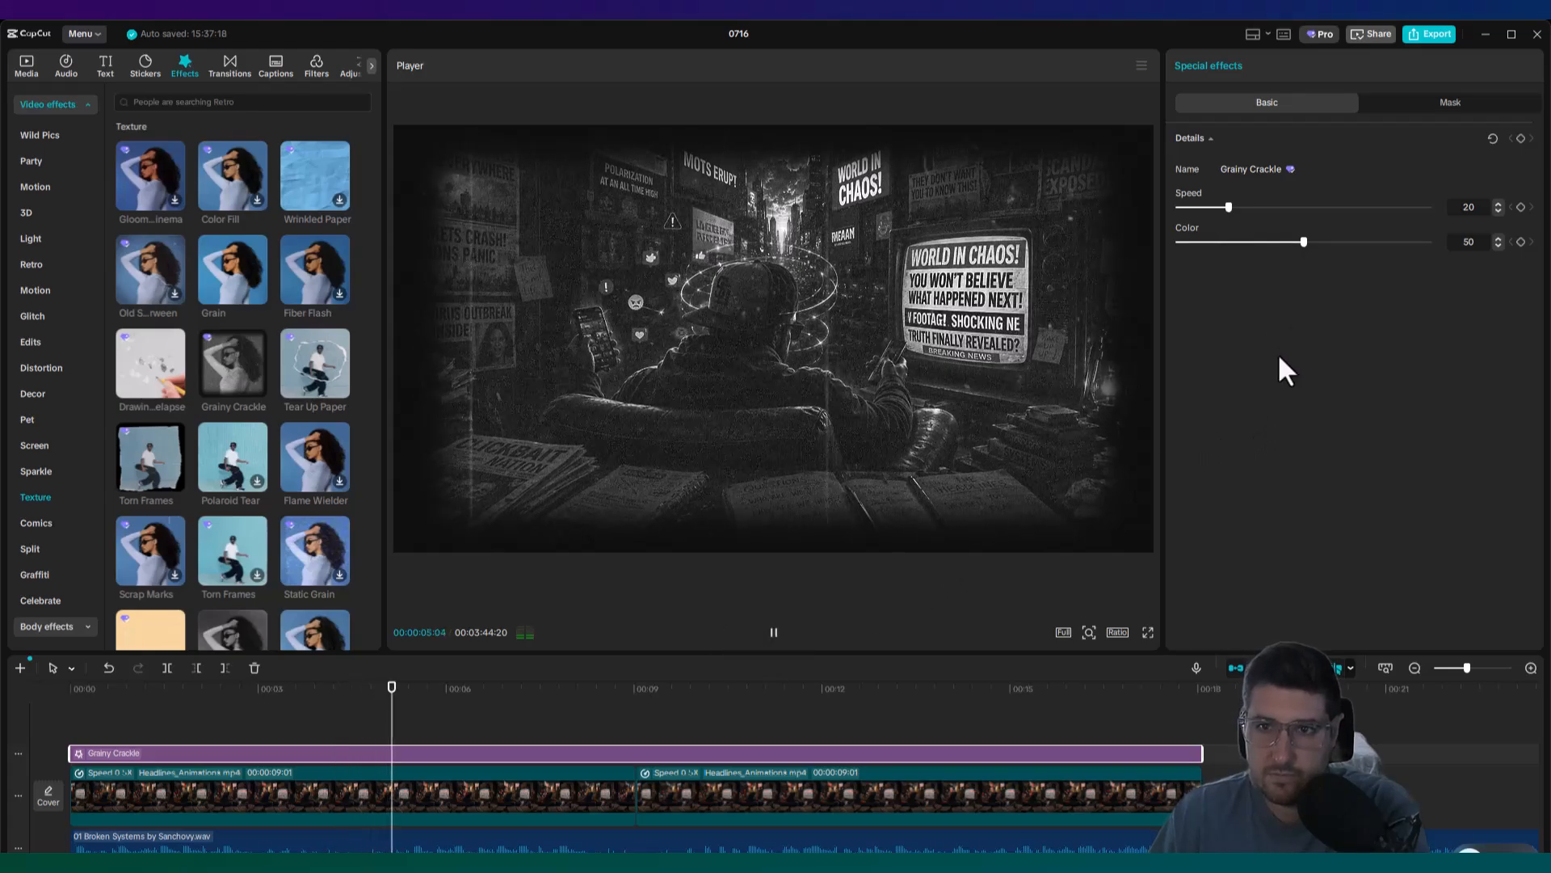
- Set the Grainy Crackle effect's Color to 10 during playback and pause the preview
left_click_drag(1303, 242, 1219, 242)
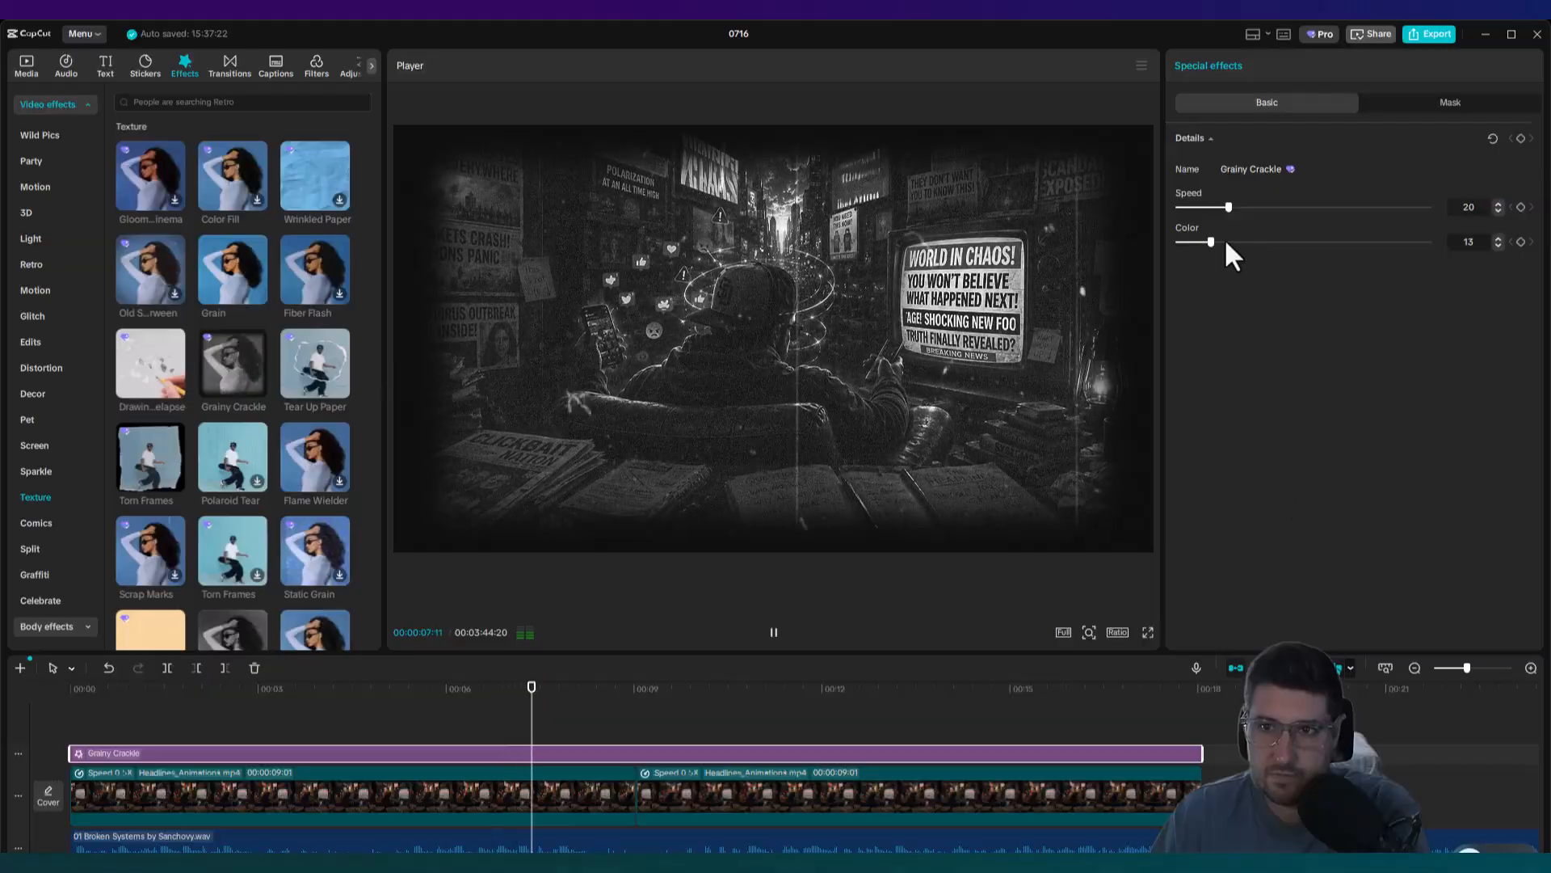
left_click_drag(1221, 241, 1394, 241)
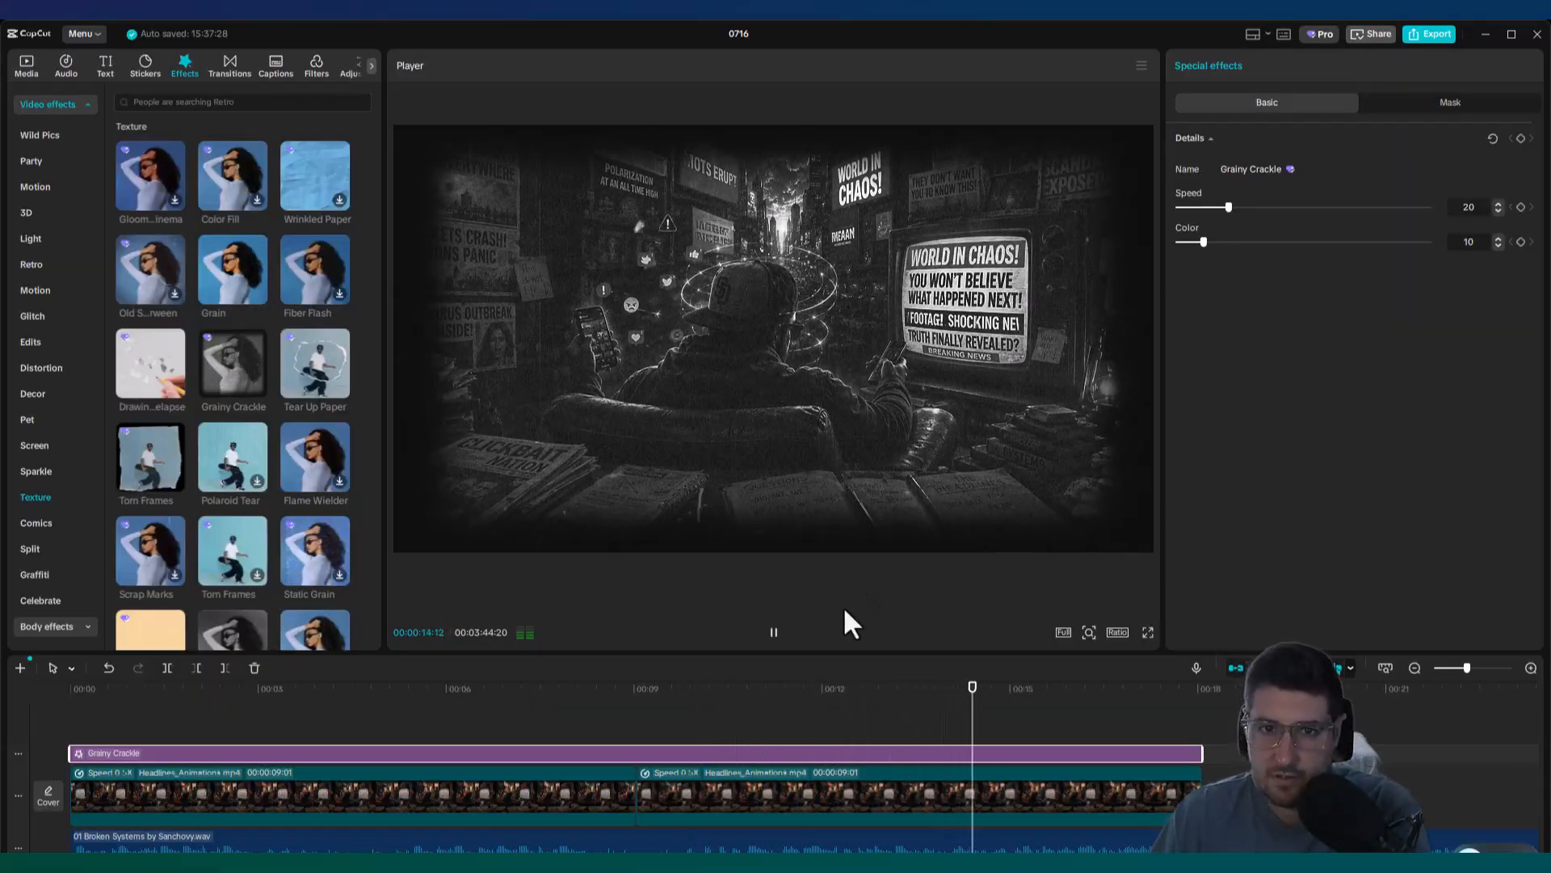
left_click(772, 642)
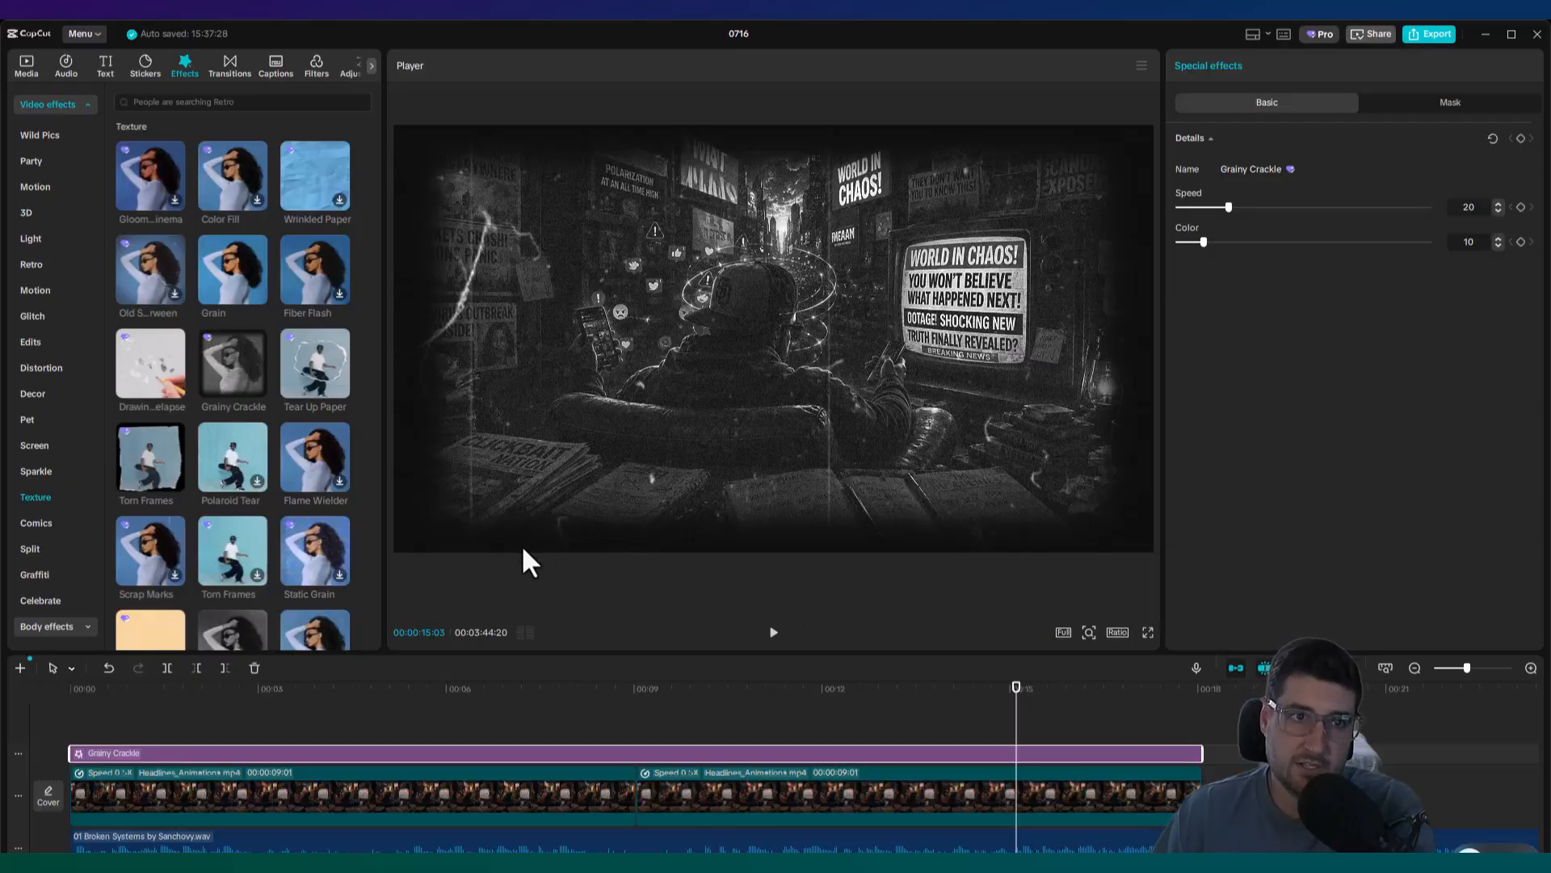
- Generate automatic English lyrics for the song using the Scanline template
left_click(274, 63)
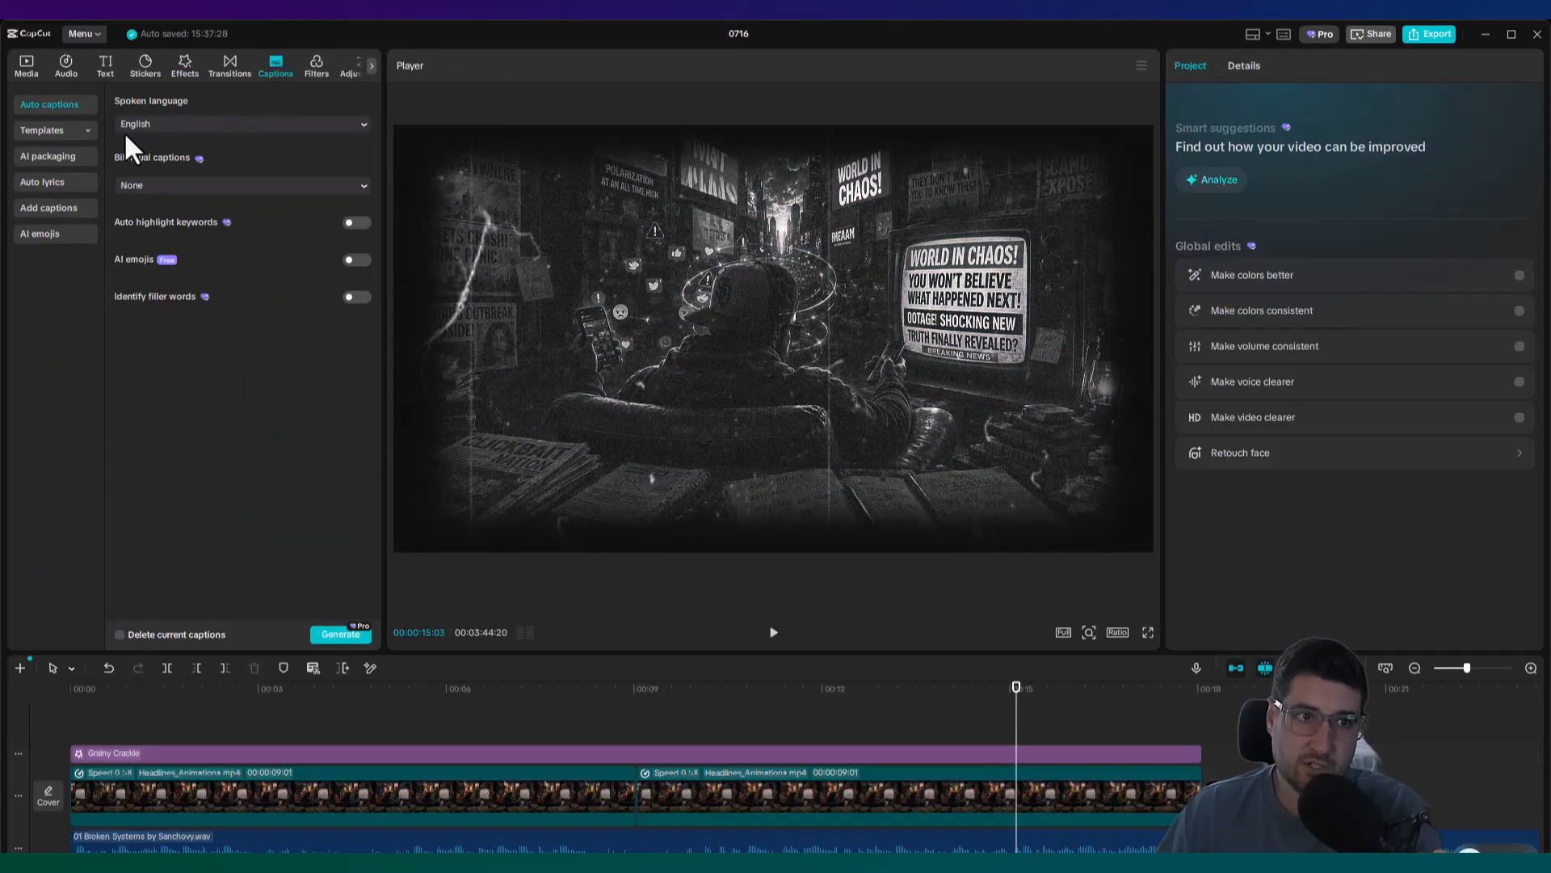
left_click(52, 184)
scroll(282, 332, "down", 3)
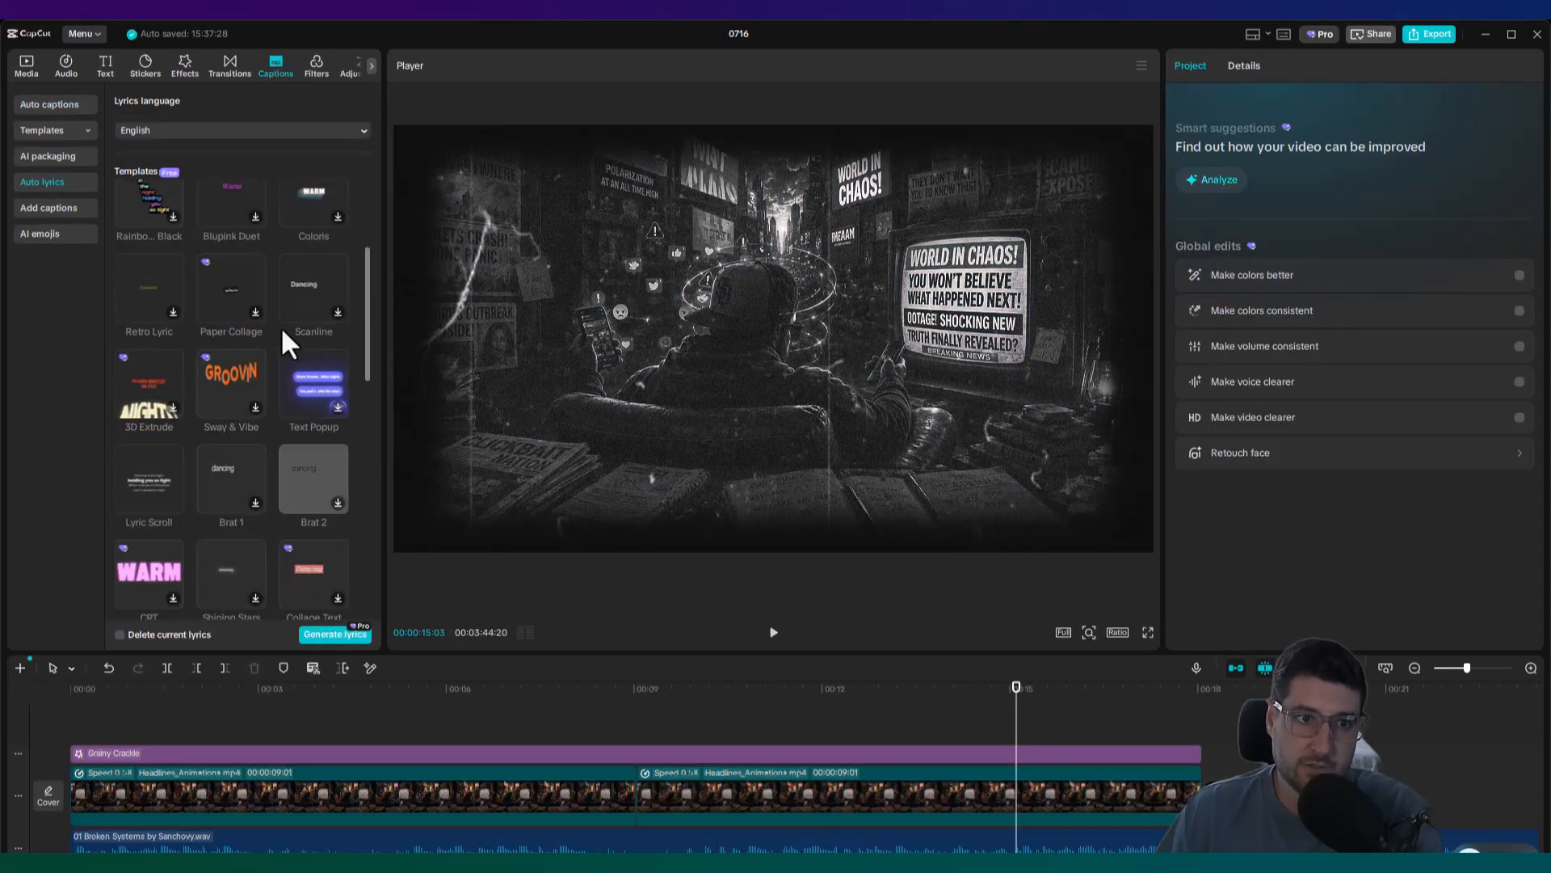
left_click(309, 284)
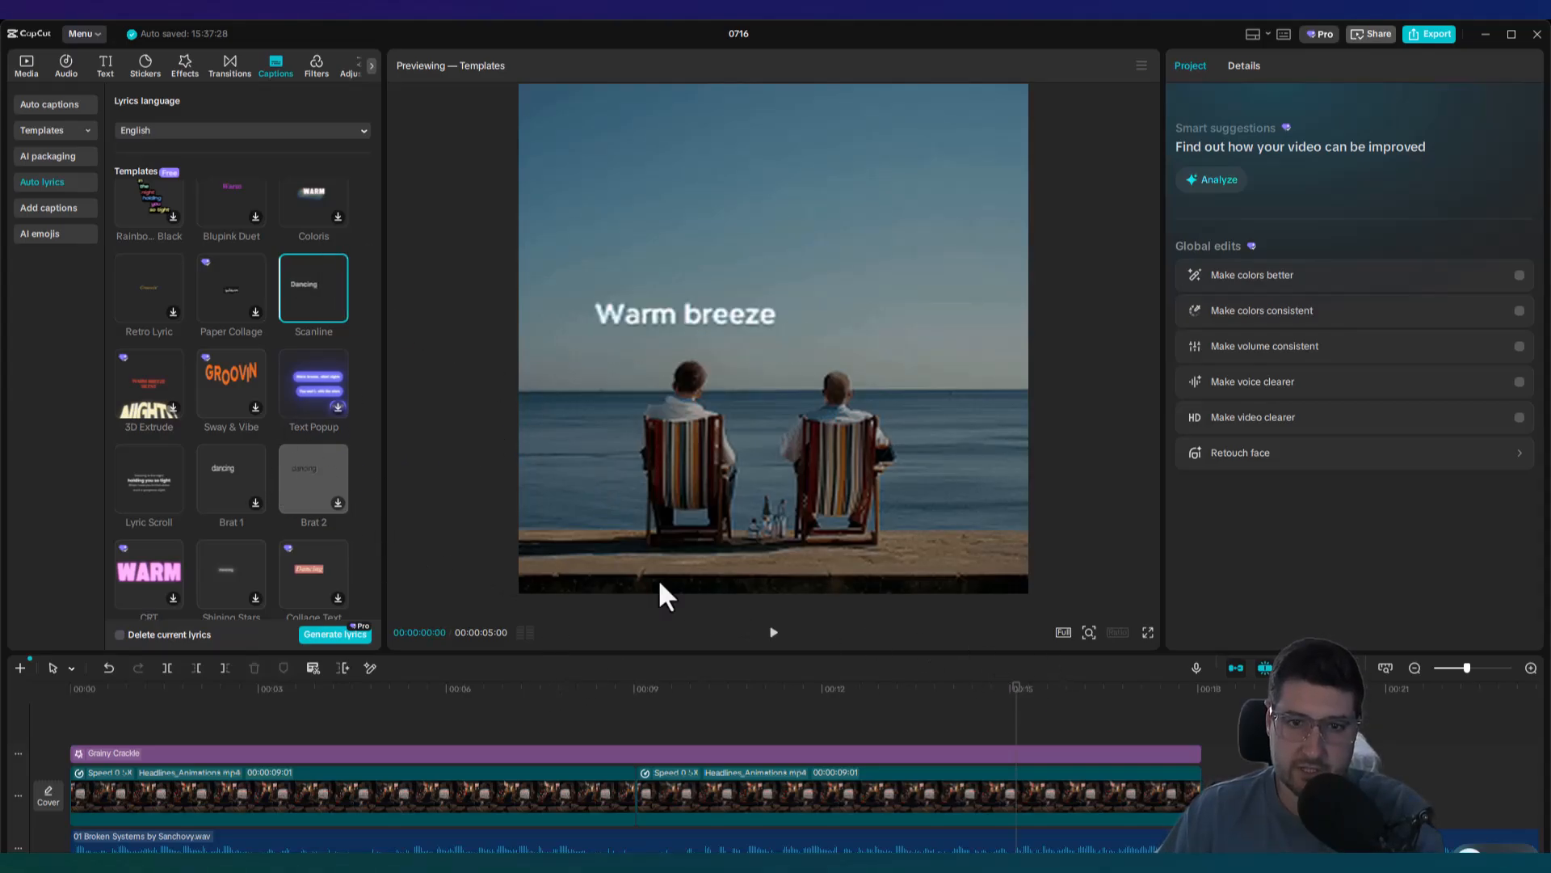
left_click(328, 634)
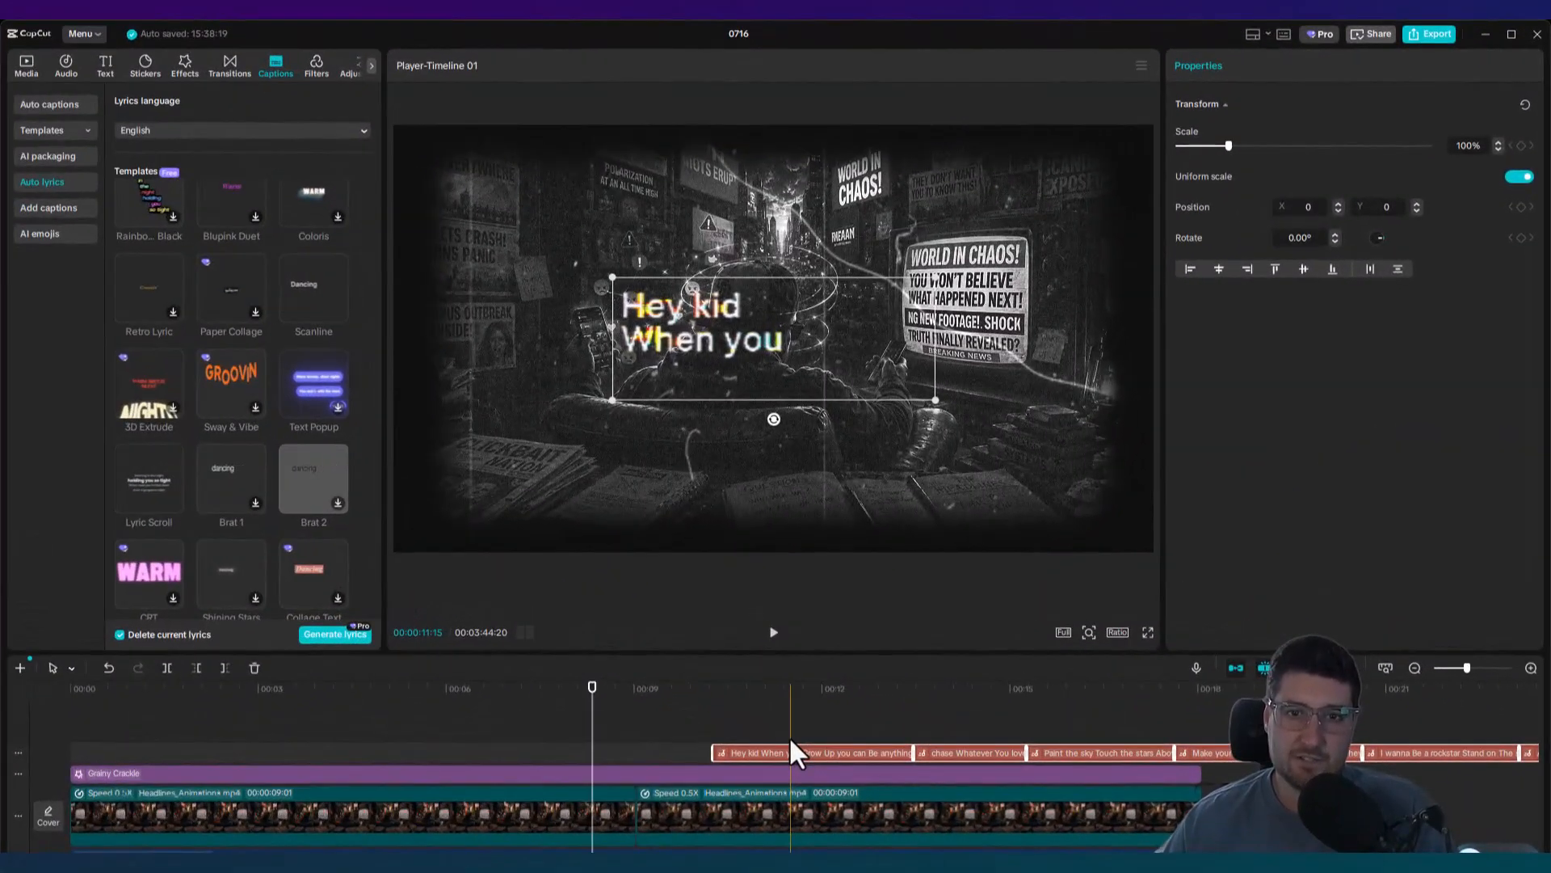